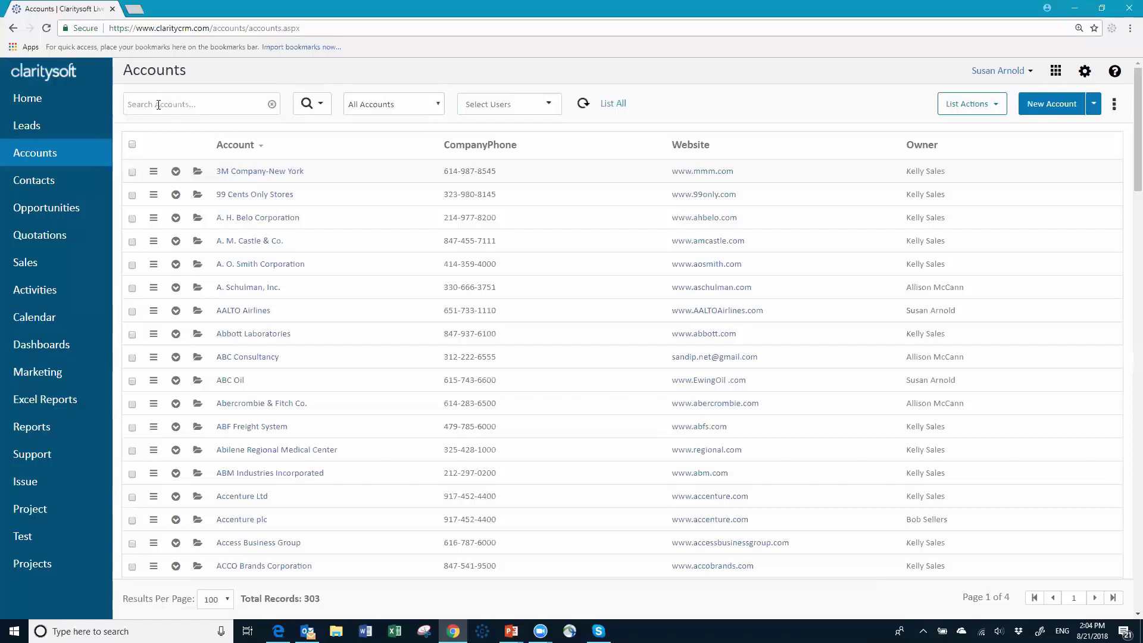
Examine the search types, account filters, user filter and results-per-page choices available for the Accounts list
{"action": "left_click", "coordinate": [320, 108]}
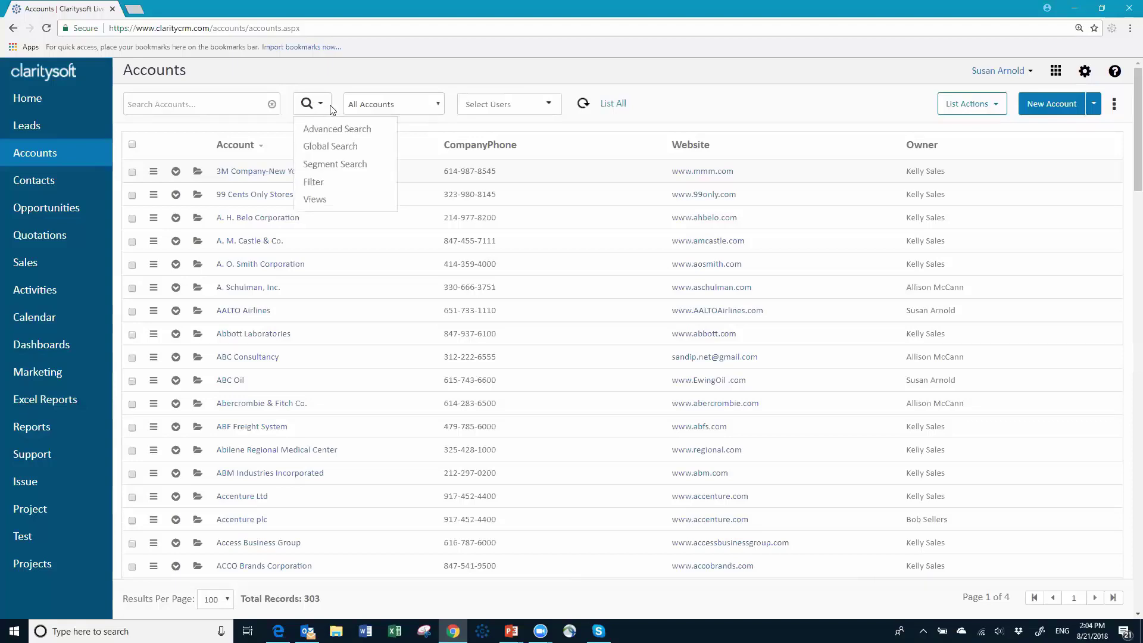
{"action": "left_click", "coordinate": [439, 105]}
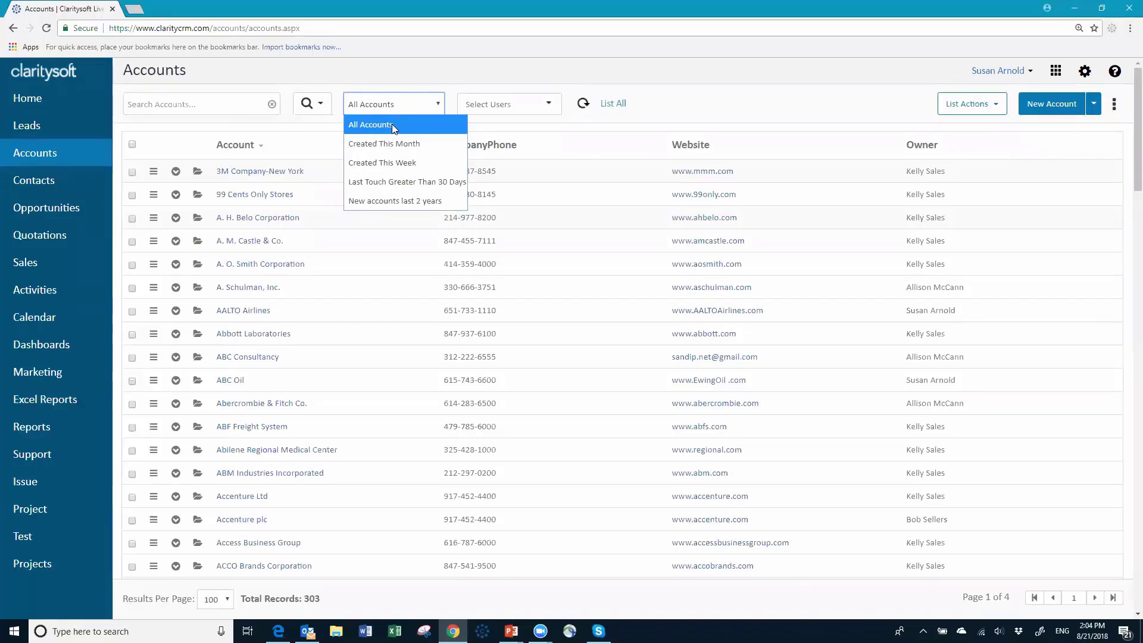
{"action": "left_click", "coordinate": [559, 106]}
{"action": "left_click", "coordinate": [551, 105]}
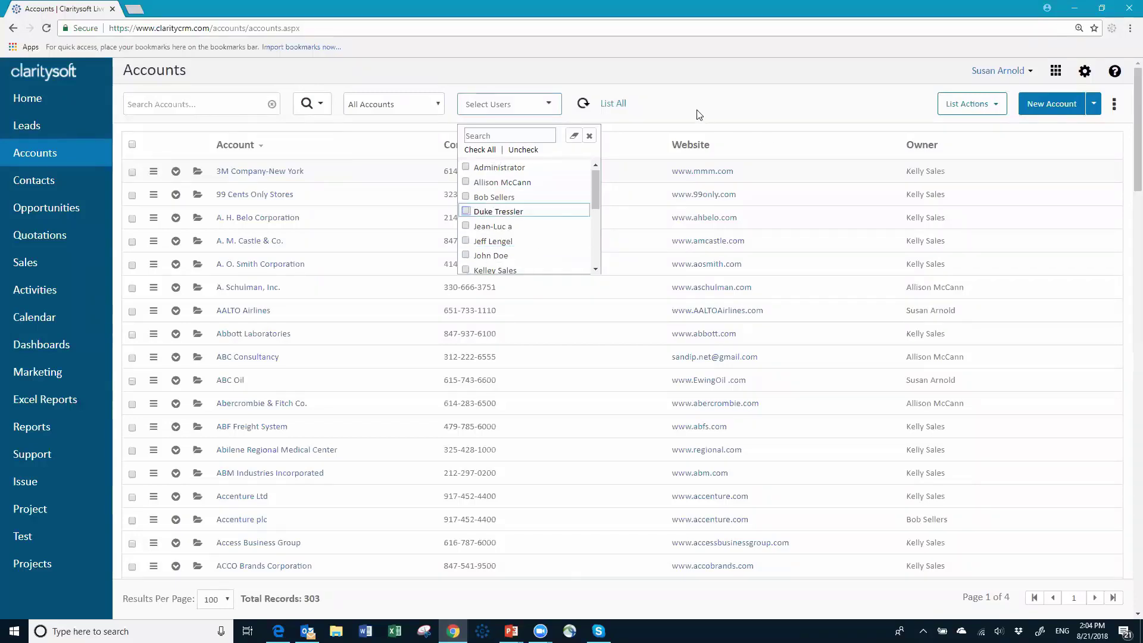
{"action": "left_click", "coordinate": [665, 115]}
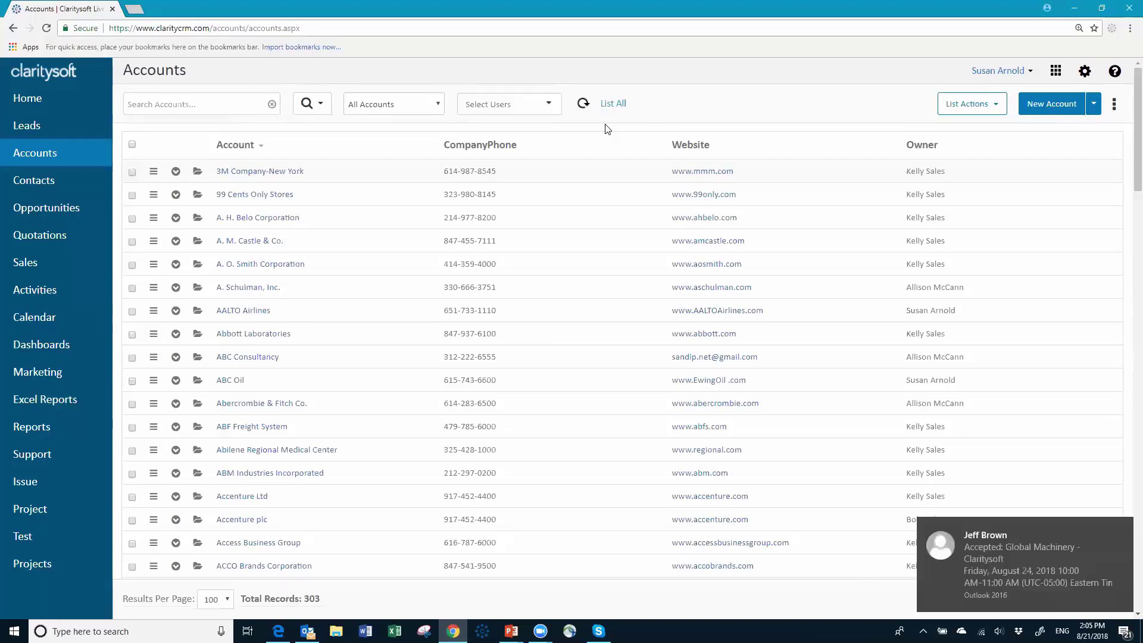
{"action": "left_click", "coordinate": [196, 102]}
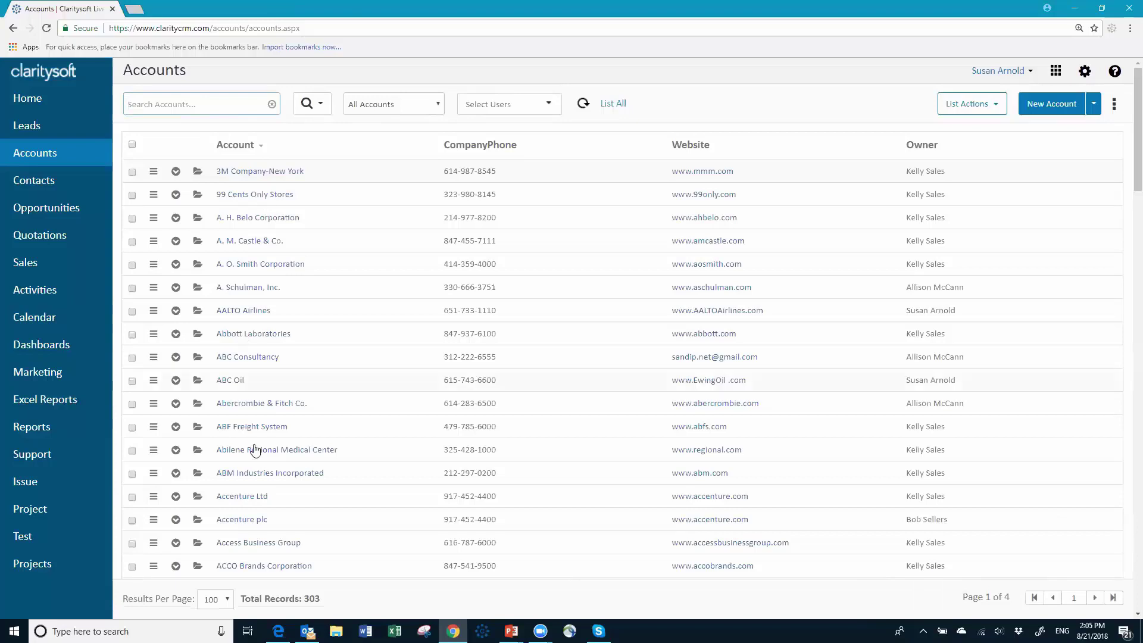
{"action": "left_click", "coordinate": [229, 601]}
{"action": "left_click", "coordinate": [229, 601]}
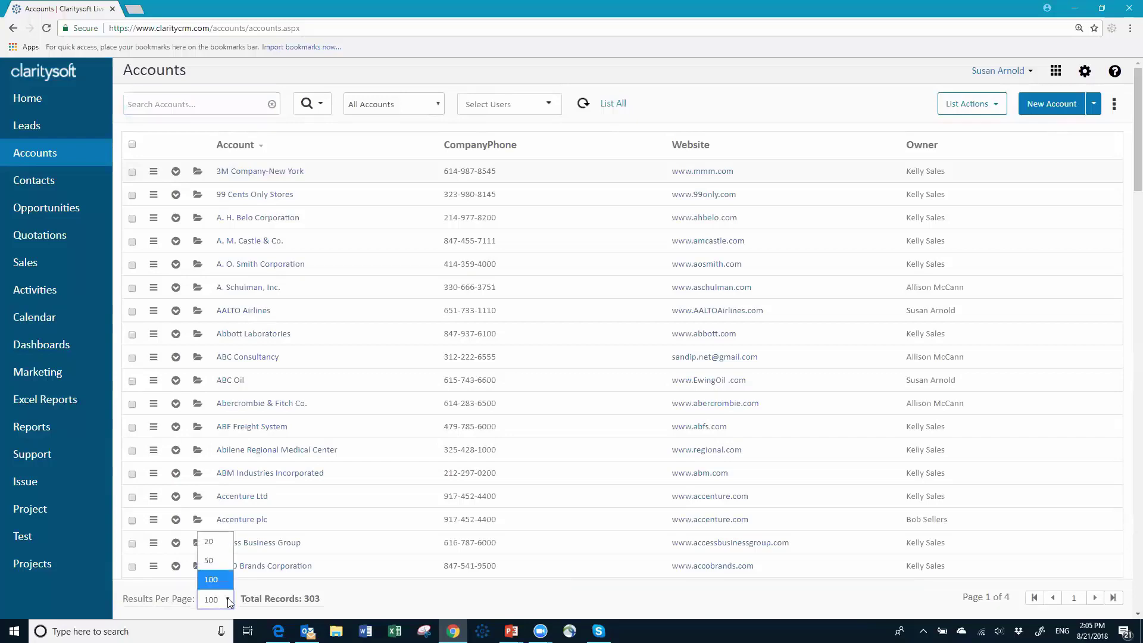
{"action": "left_click", "coordinate": [229, 601]}
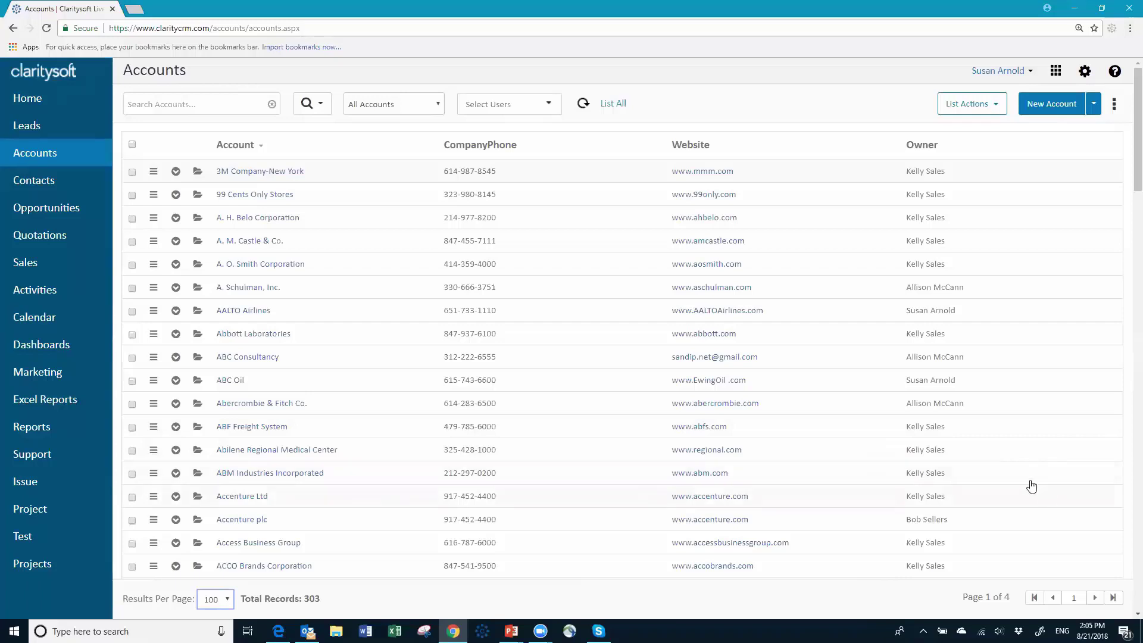
Search the accounts for "glob" and clear the search to restore the full list
{"action": "left_click", "coordinate": [191, 105]}
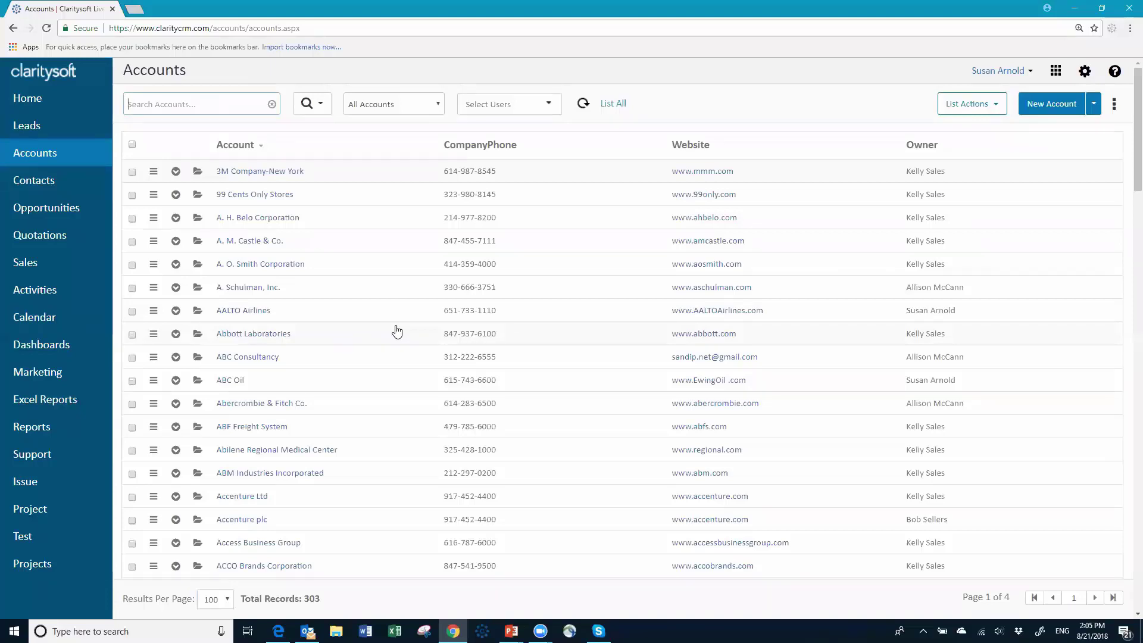
{"action": "type", "text": "glob"}
{"action": "key", "text": "Return"}
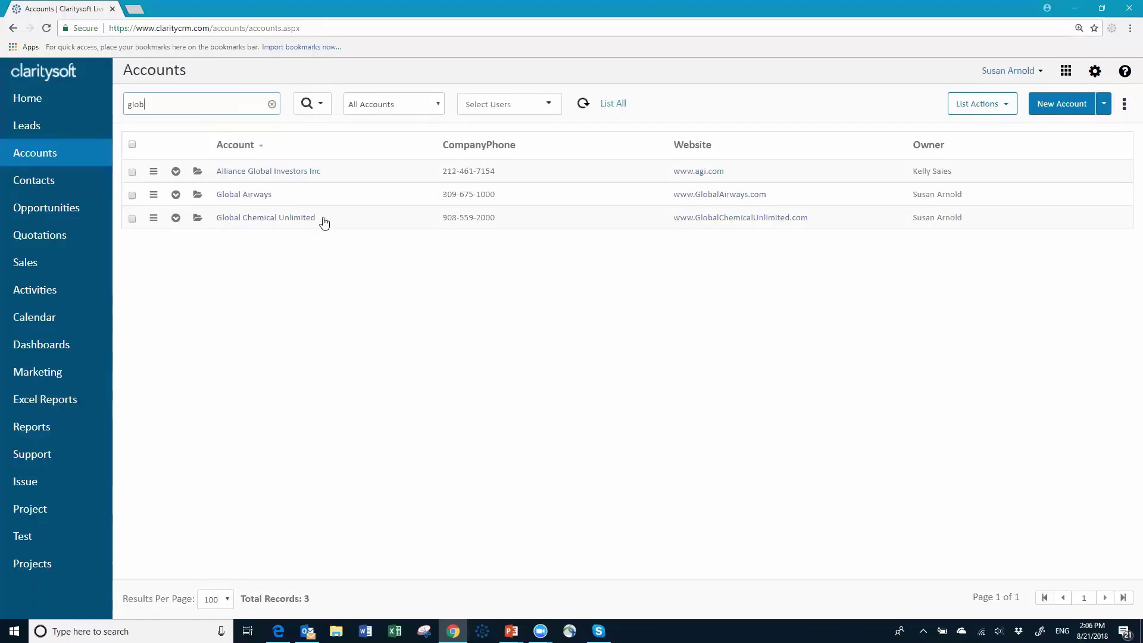
{"action": "left_click", "coordinate": [153, 114]}
{"action": "left_click", "coordinate": [273, 106]}
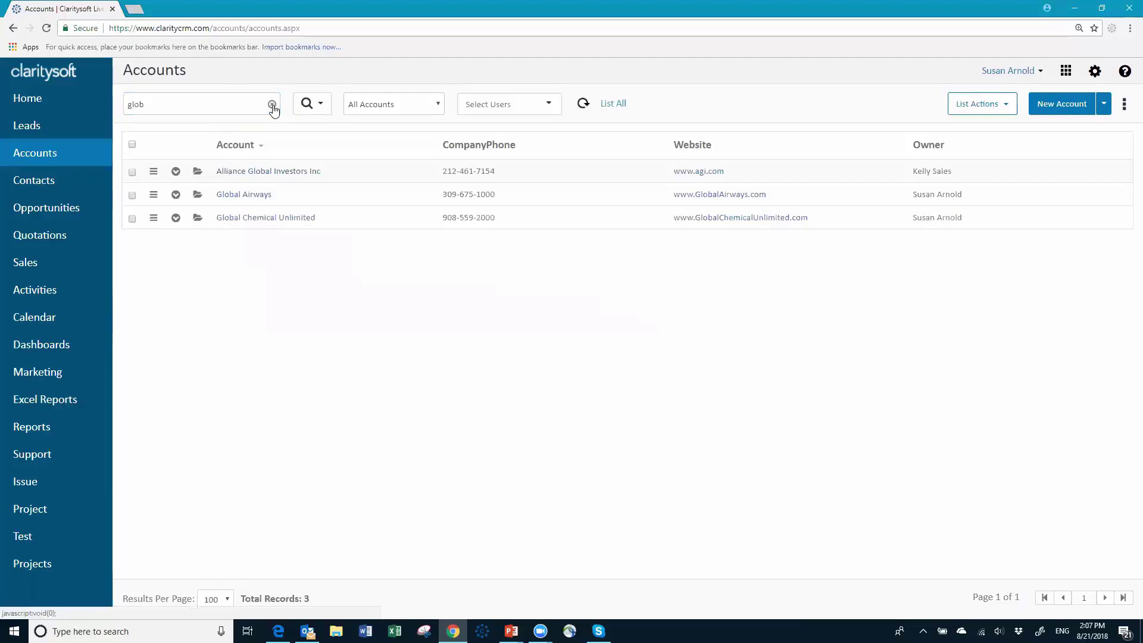
{"action": "left_click", "coordinate": [272, 105]}
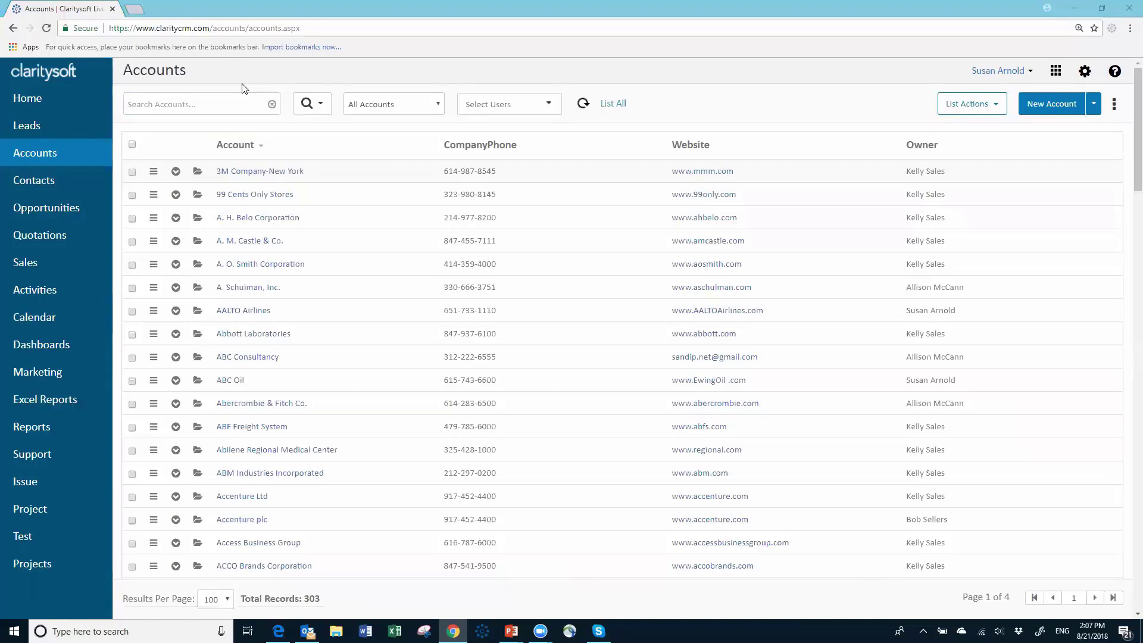
Search the accounts for names containing "get"
{"action": "left_click", "coordinate": [166, 104]}
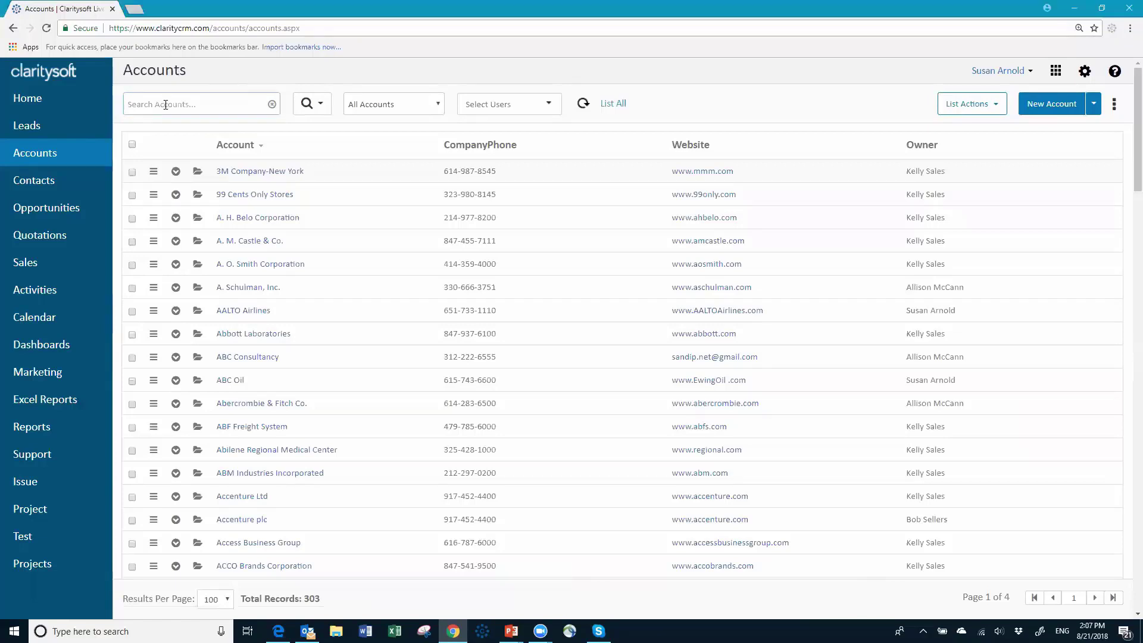
{"action": "type", "text": "get"}
{"action": "key", "text": "Return"}
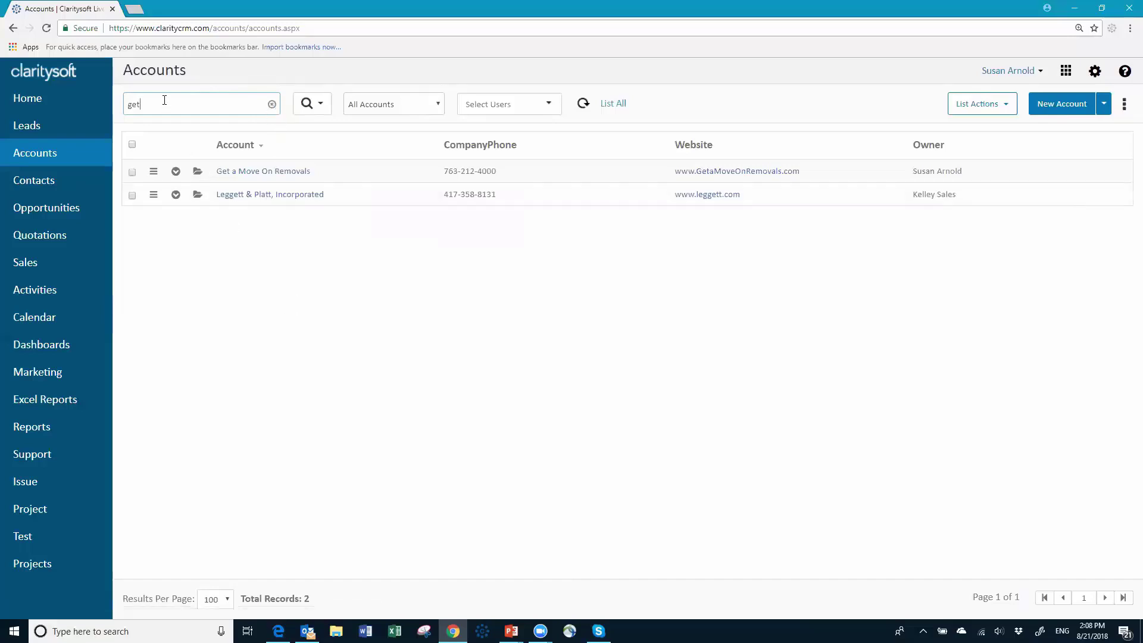
Replace the account search term with the area code 513 and run the search
{"action": "key", "text": "BackSpace"}
{"action": "key", "text": "BackSpace"}
{"action": "key", "text": "BackSpace"}
{"action": "type", "text": "513"}
{"action": "key", "text": "Return"}
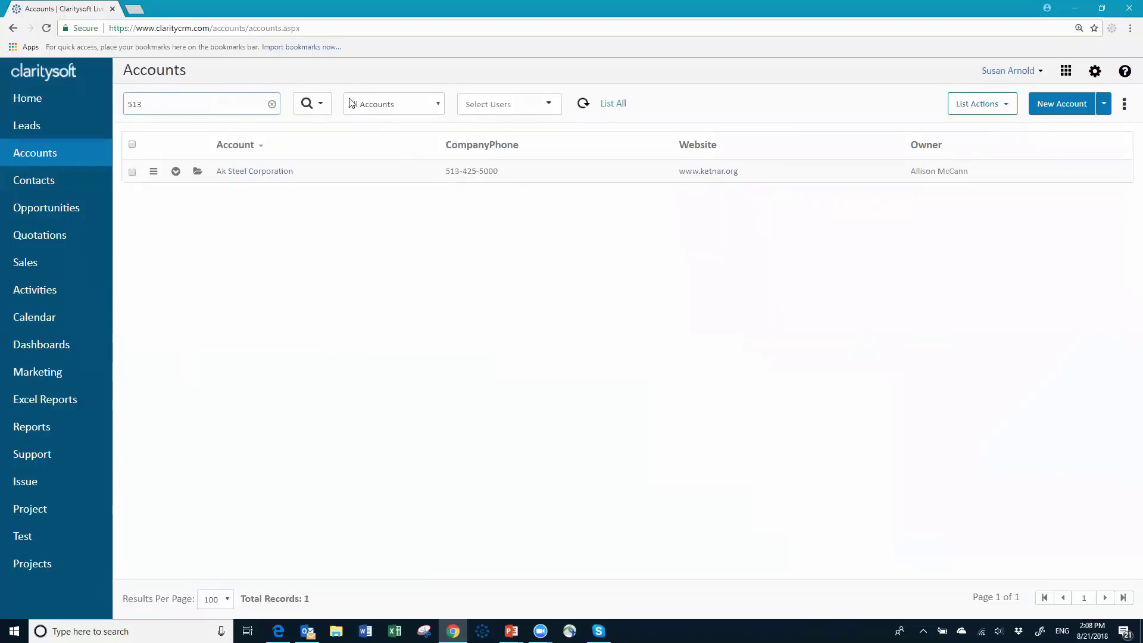
Clear the previous search and look up accounts by the partial phone number "-977"
{"action": "left_click", "coordinate": [271, 105]}
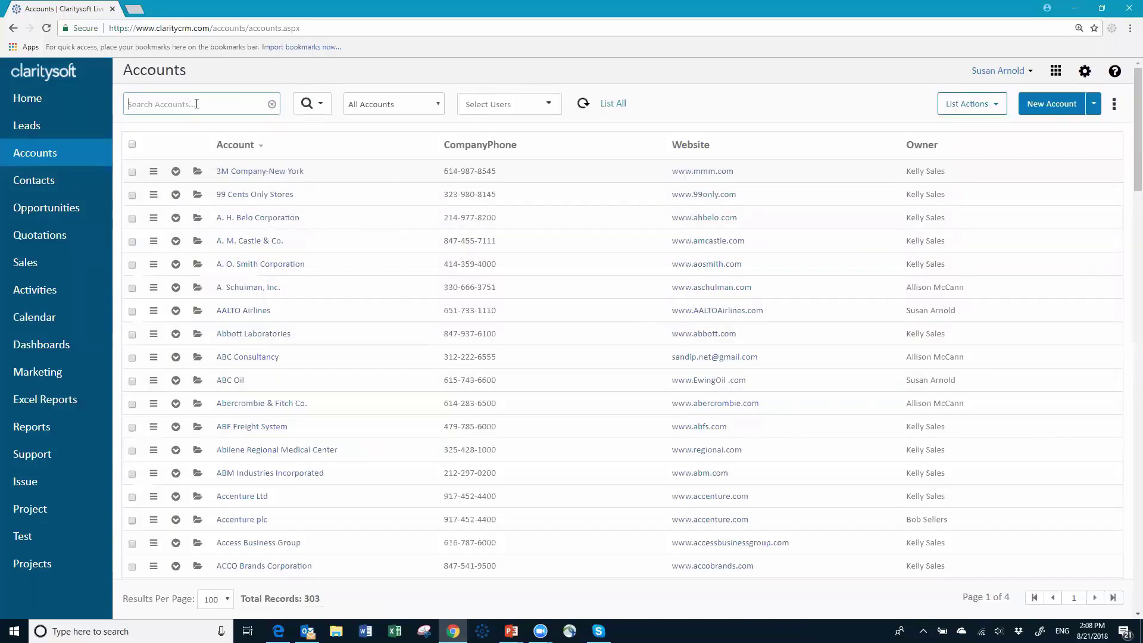
{"action": "type", "text": "-977"}
{"action": "key", "text": "Return"}
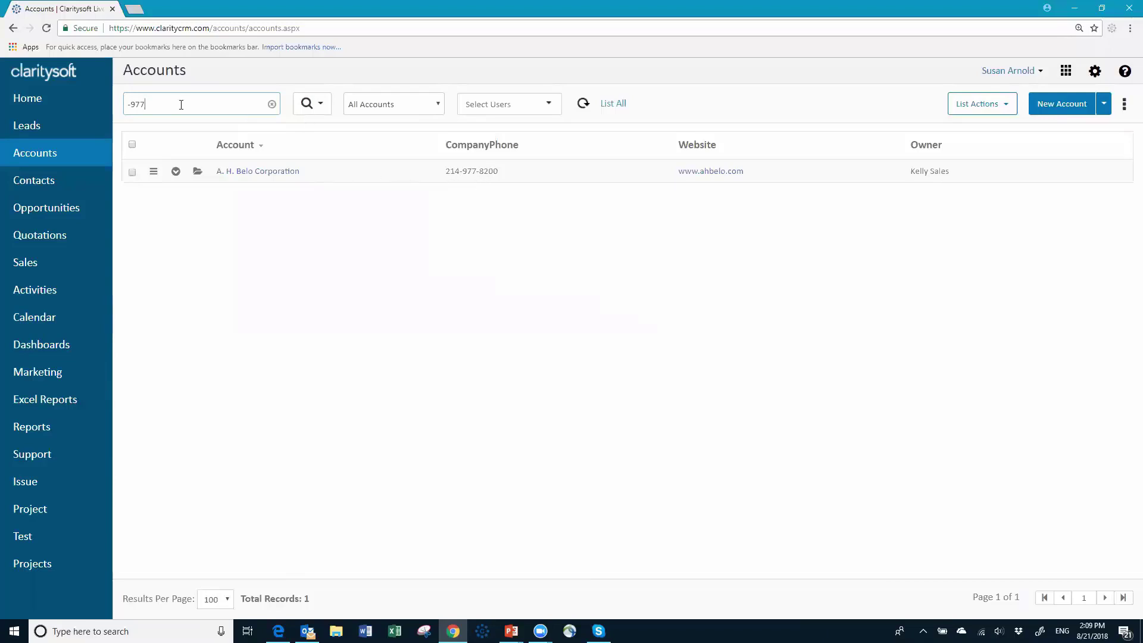
Search the accounts by area code 214 instead, and clear the search to list all accounts again
{"action": "key", "text": "BackSpace"}
{"action": "key", "text": "BackSpace"}
{"action": "key", "text": "BackSpace"}
{"action": "key", "text": "BackSpace"}
{"action": "type", "text": "214"}
{"action": "key", "text": "Return"}
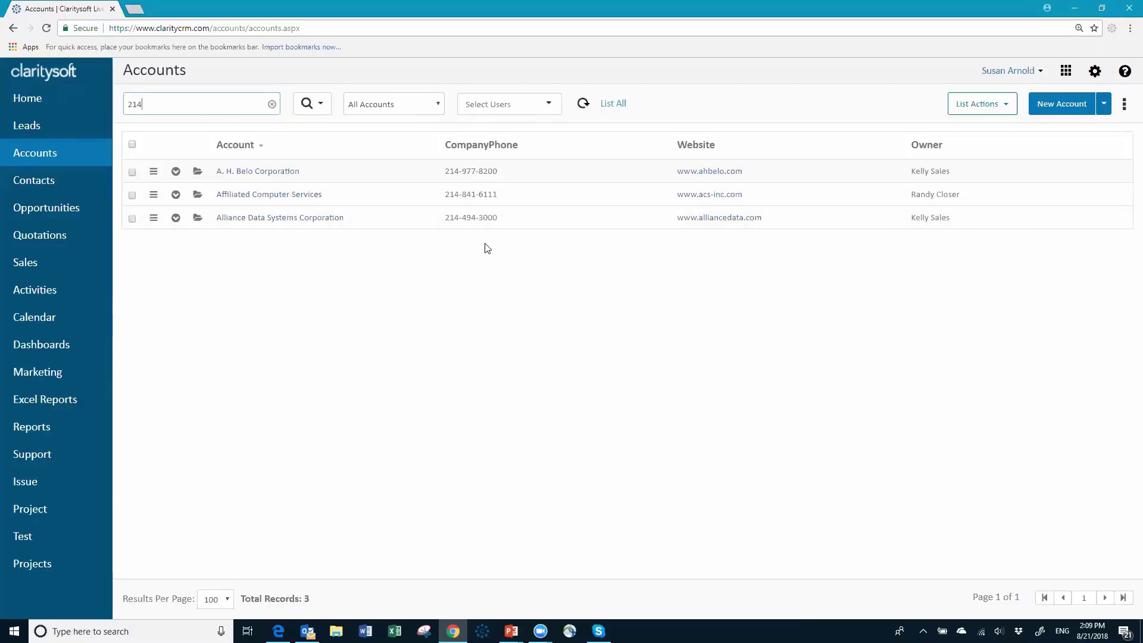
{"action": "left_click", "coordinate": [272, 105]}
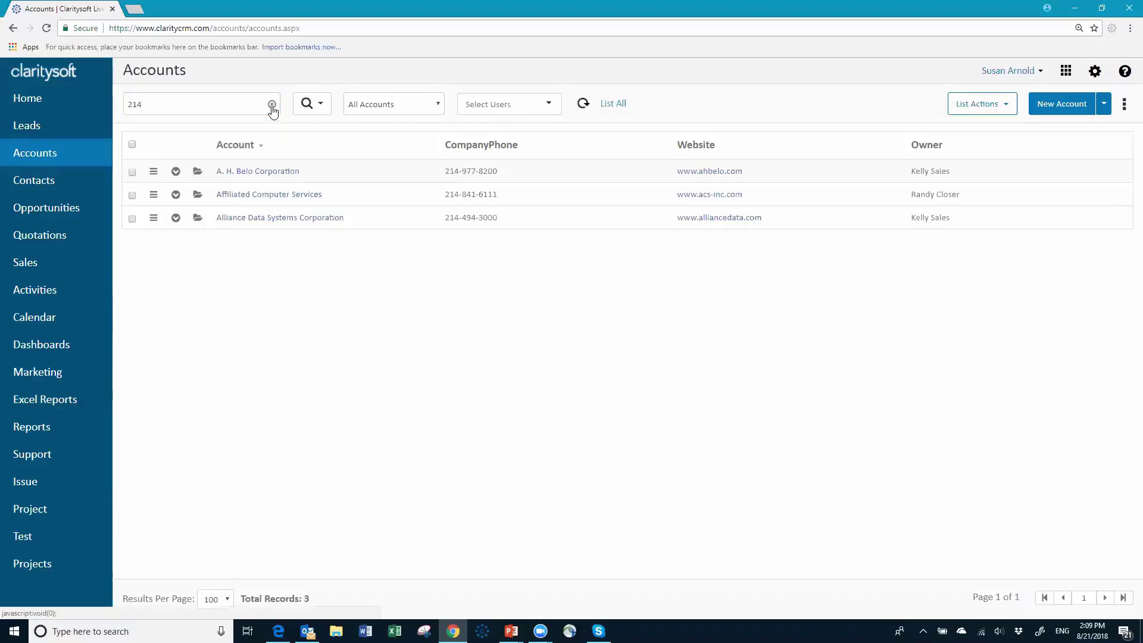
{"action": "left_click", "coordinate": [272, 105]}
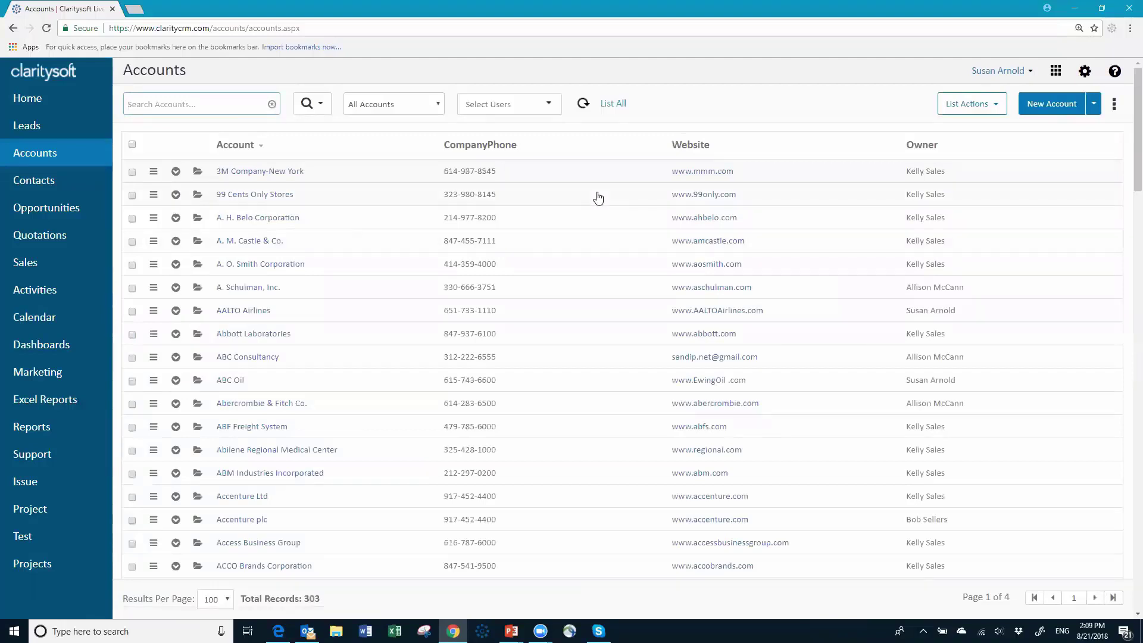
{"action": "left_click", "coordinate": [321, 106]}
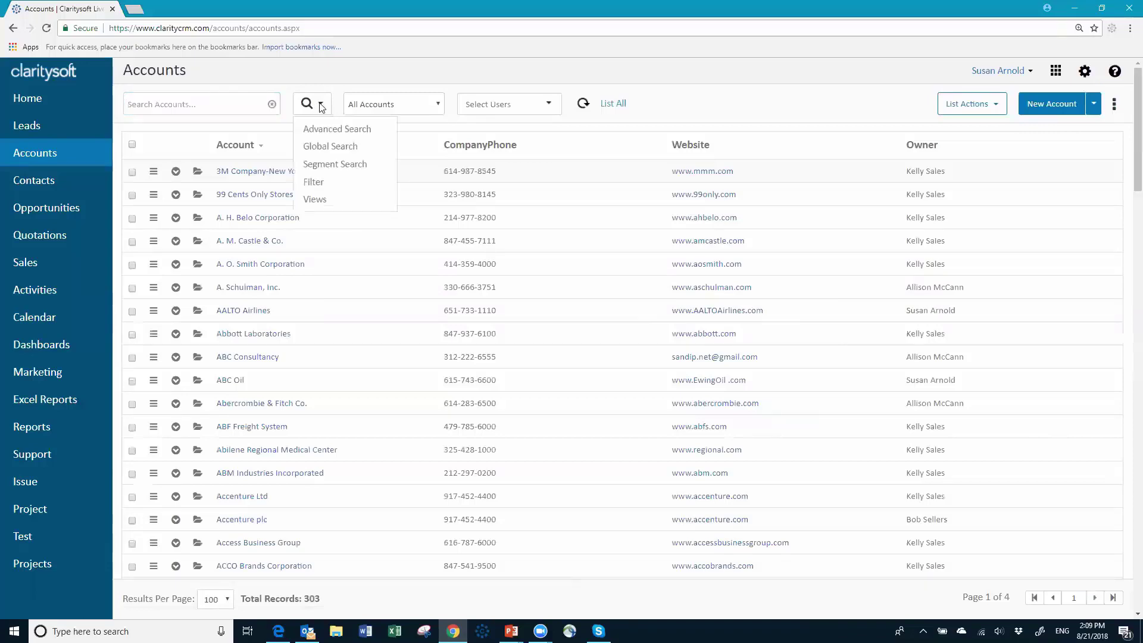
{"action": "left_click", "coordinate": [526, 221]}
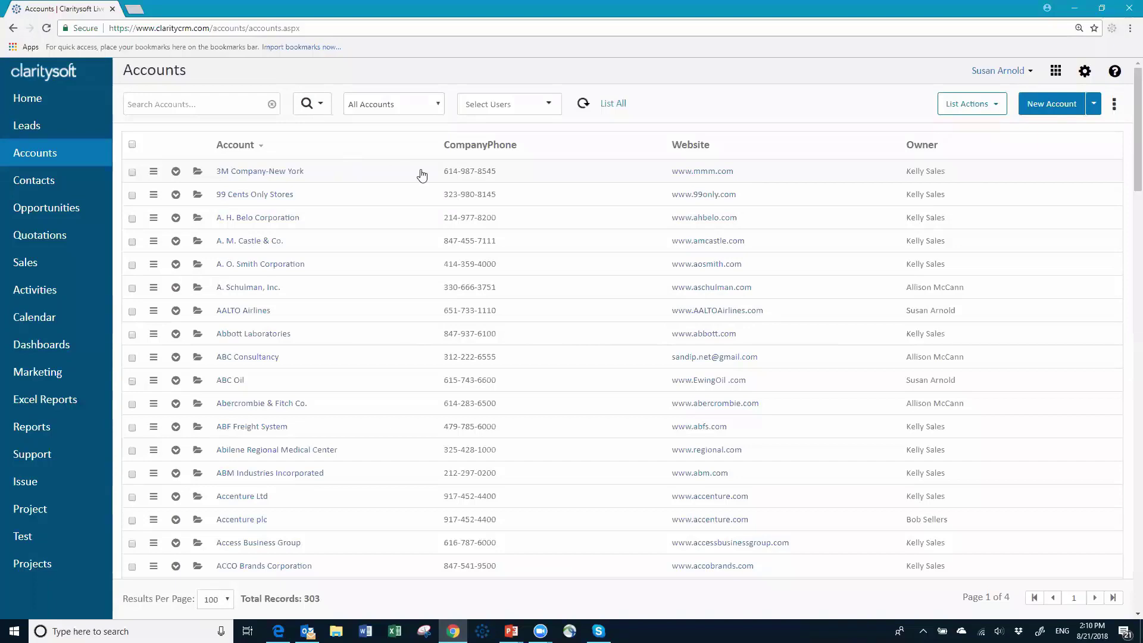
In the accounts list's column settings, make CreationDate and Last Touch Date visible and remove Website from the visible columns
{"action": "left_click", "coordinate": [1113, 108]}
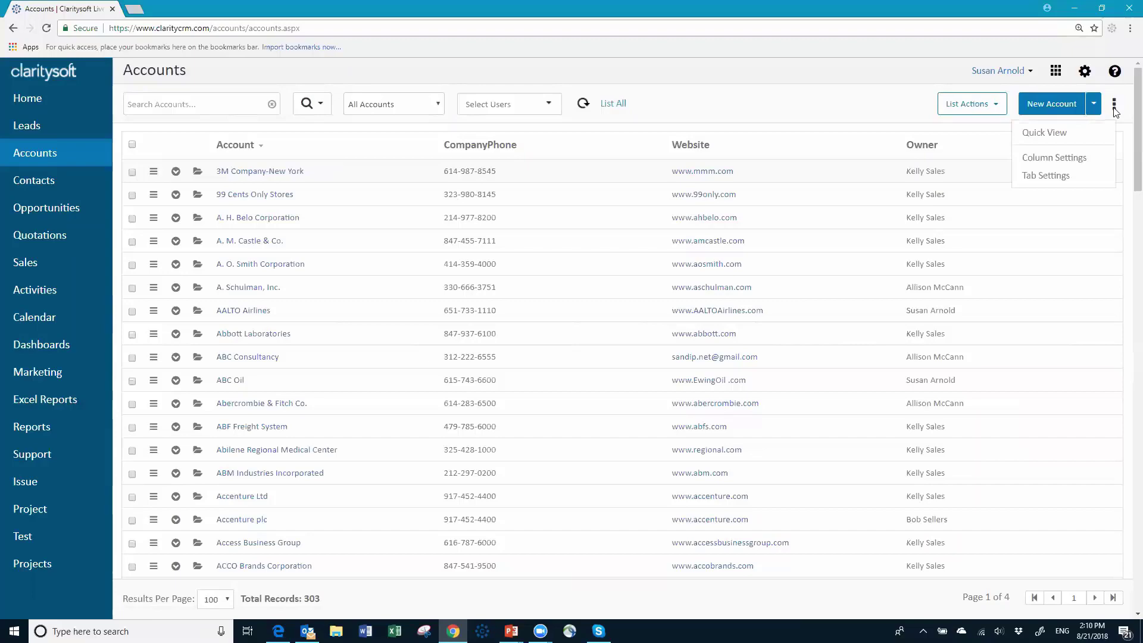
{"action": "left_click", "coordinate": [1053, 158]}
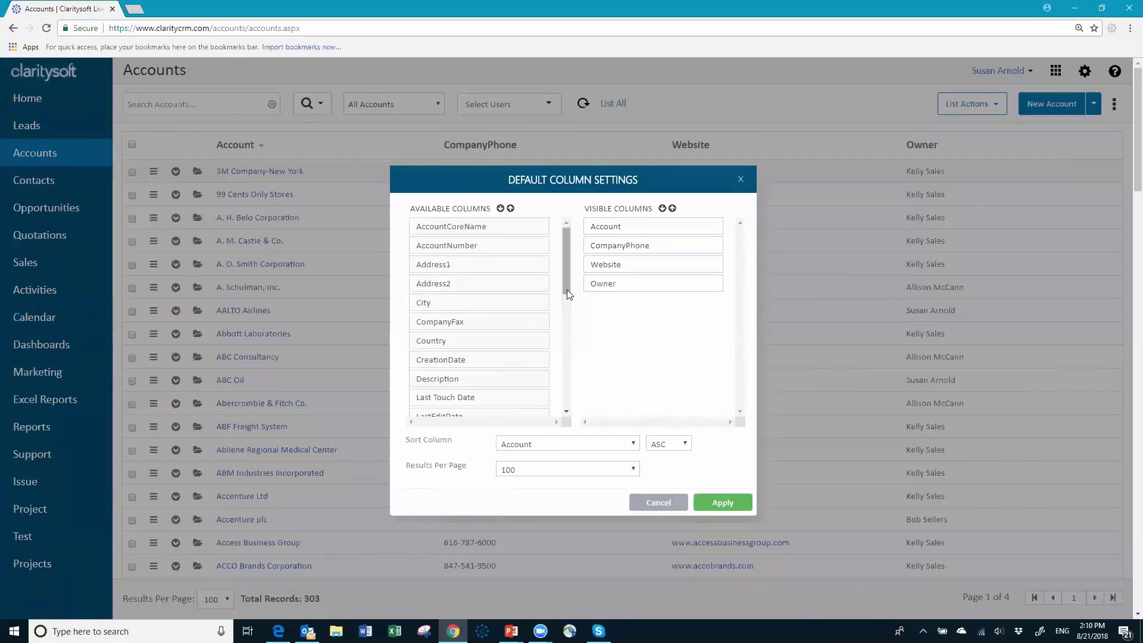
{"action": "left_click_drag", "start_coordinate": [568, 290], "coordinate": [567, 312]}
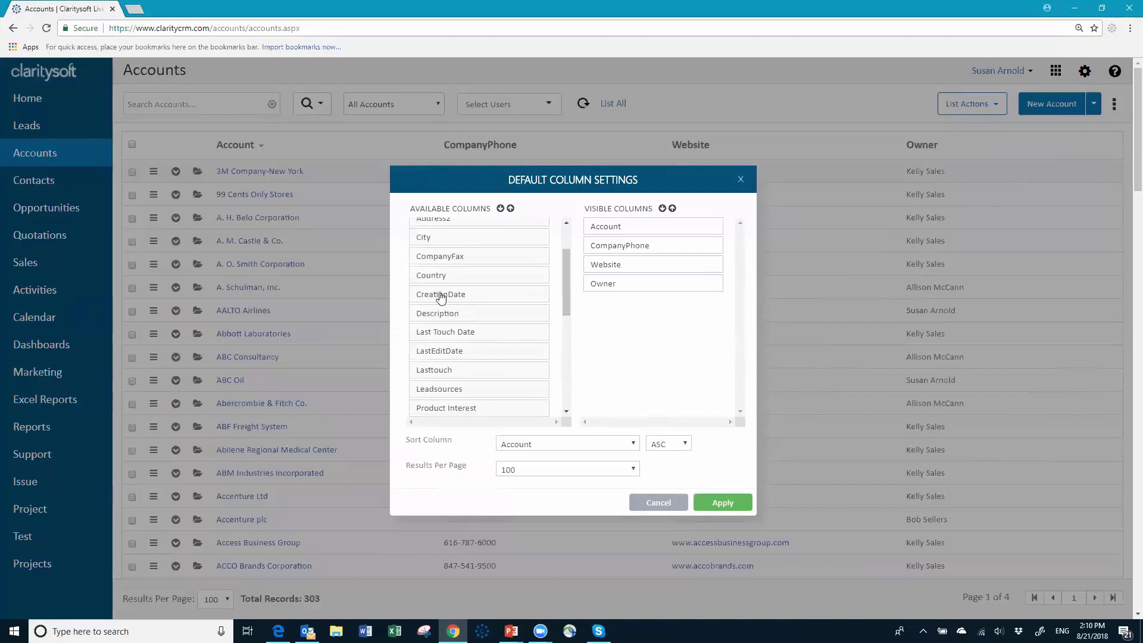
{"action": "left_click_drag", "start_coordinate": [440, 298], "coordinate": [613, 305]}
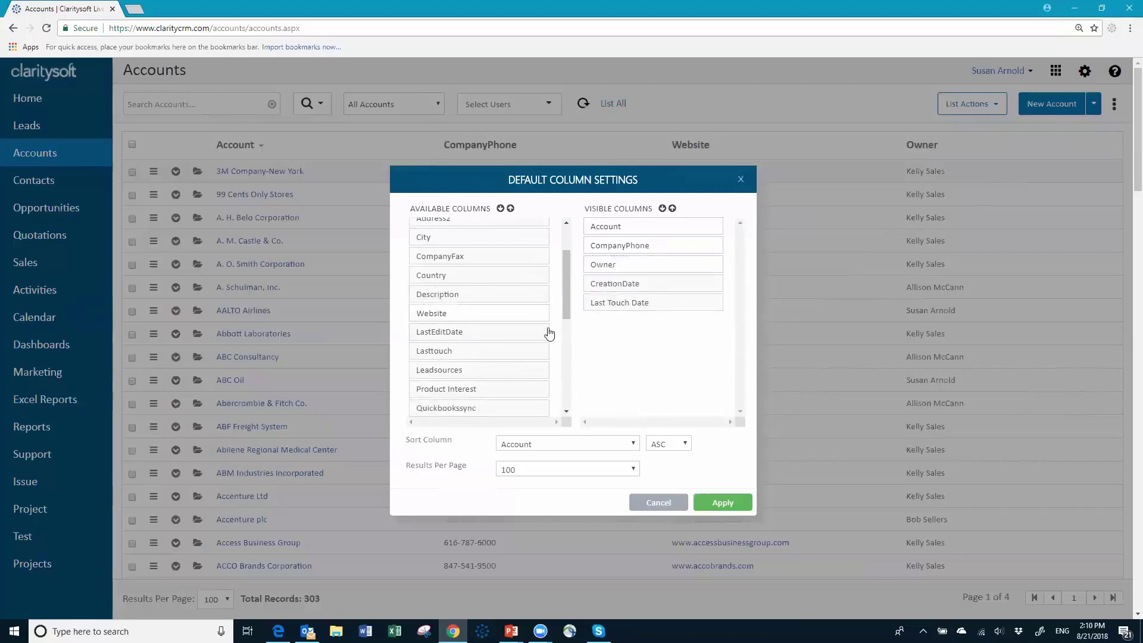
Add Sector to the visible columns below CompanyPhone and move Owner to the end of the list
{"action": "left_click", "coordinate": [567, 412]}
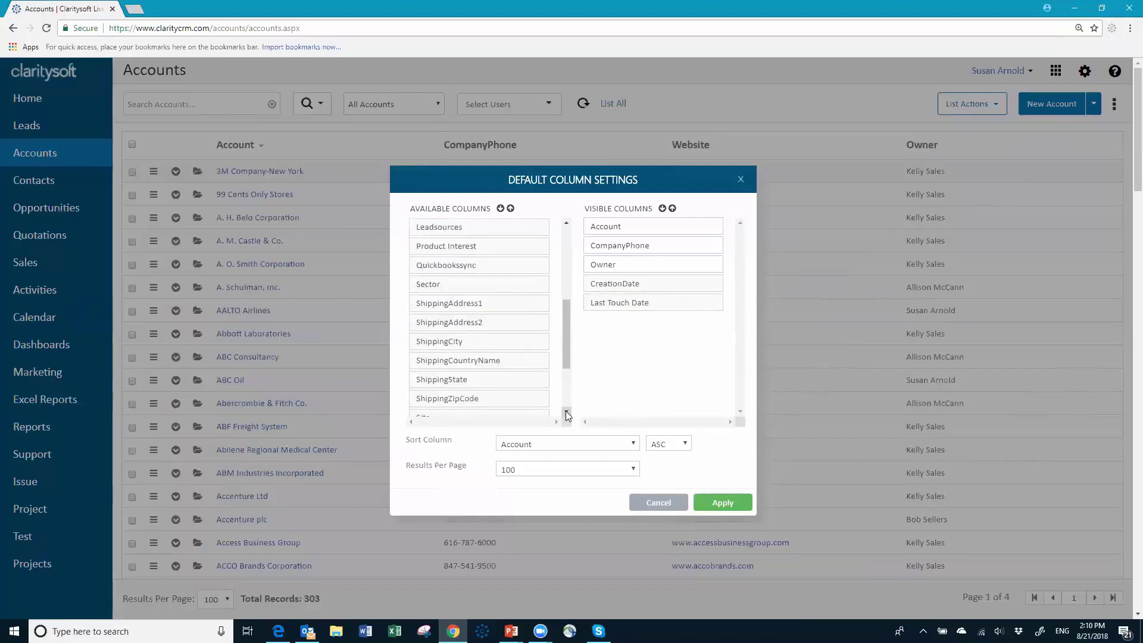
{"action": "left_click_drag", "start_coordinate": [438, 294], "coordinate": [608, 334]}
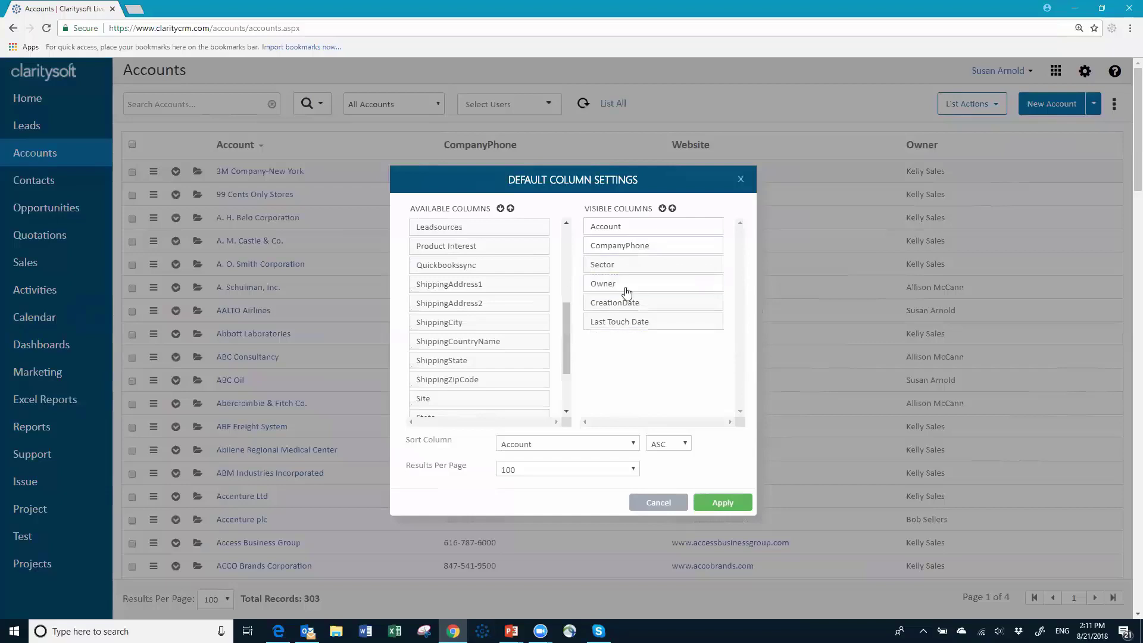
{"action": "left_click_drag", "start_coordinate": [623, 290], "coordinate": [621, 327]}
Add City and State to the visible columns between CompanyPhone and Sector, and Type directly after Sector
{"action": "scroll", "coordinate": [573, 391], "scroll_direction": "down", "scroll_amount": 2}
{"action": "scroll", "coordinate": [571, 396], "scroll_direction": "down", "scroll_amount": 3}
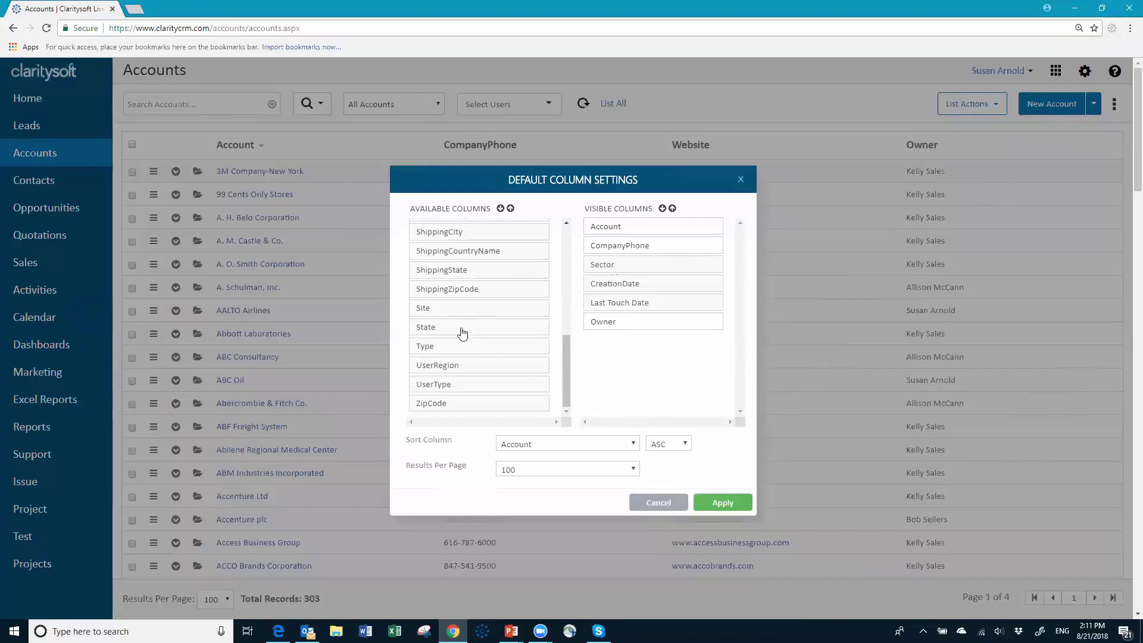
{"action": "left_click_drag", "start_coordinate": [463, 331], "coordinate": [635, 262]}
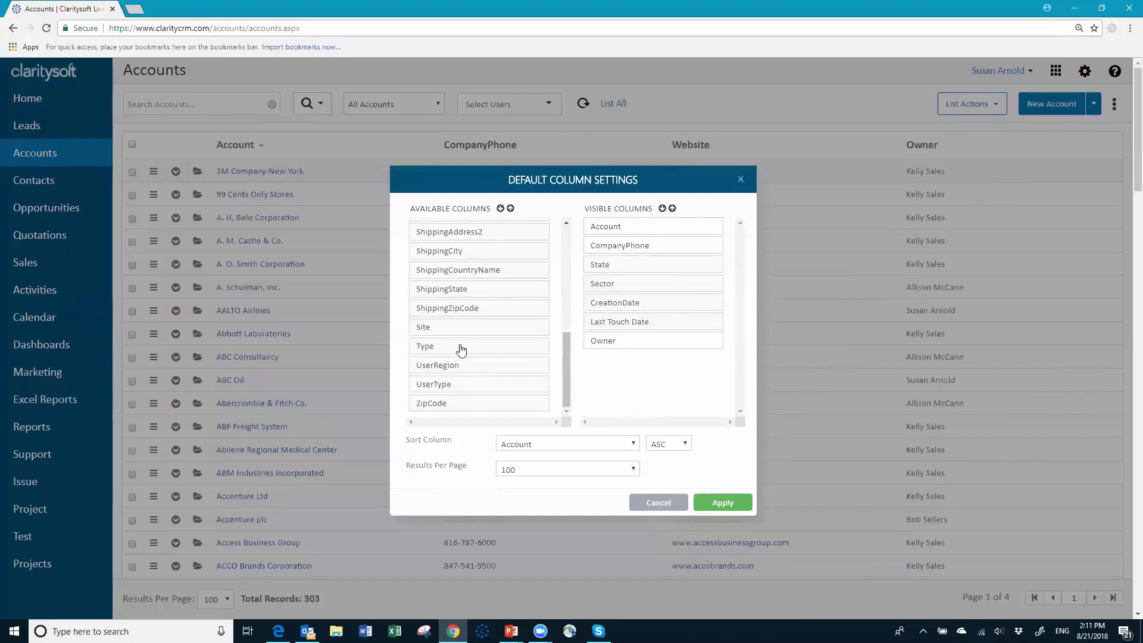
{"action": "left_click_drag", "start_coordinate": [461, 349], "coordinate": [631, 306]}
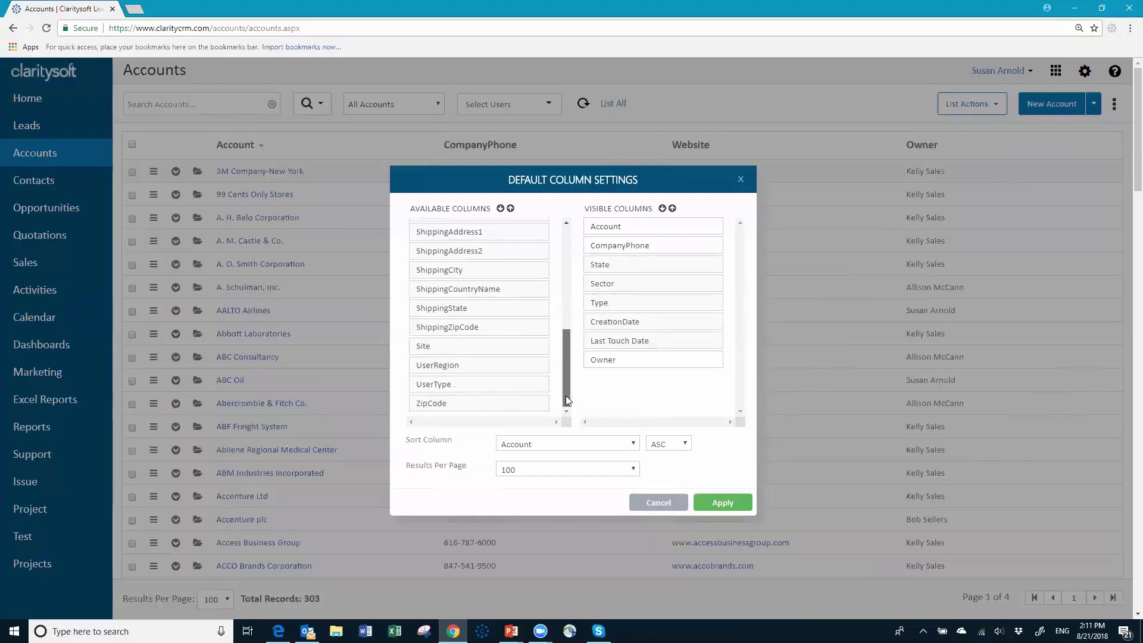
{"action": "left_click_drag", "start_coordinate": [568, 394], "coordinate": [556, 305]}
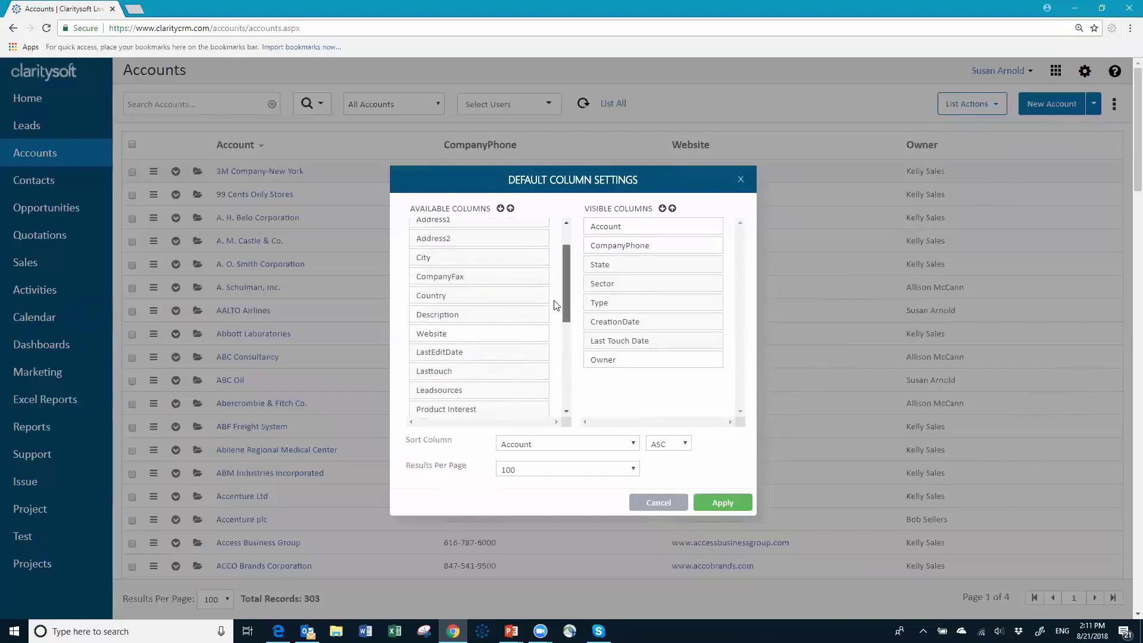
{"action": "left_click_drag", "start_coordinate": [437, 279], "coordinate": [603, 267]}
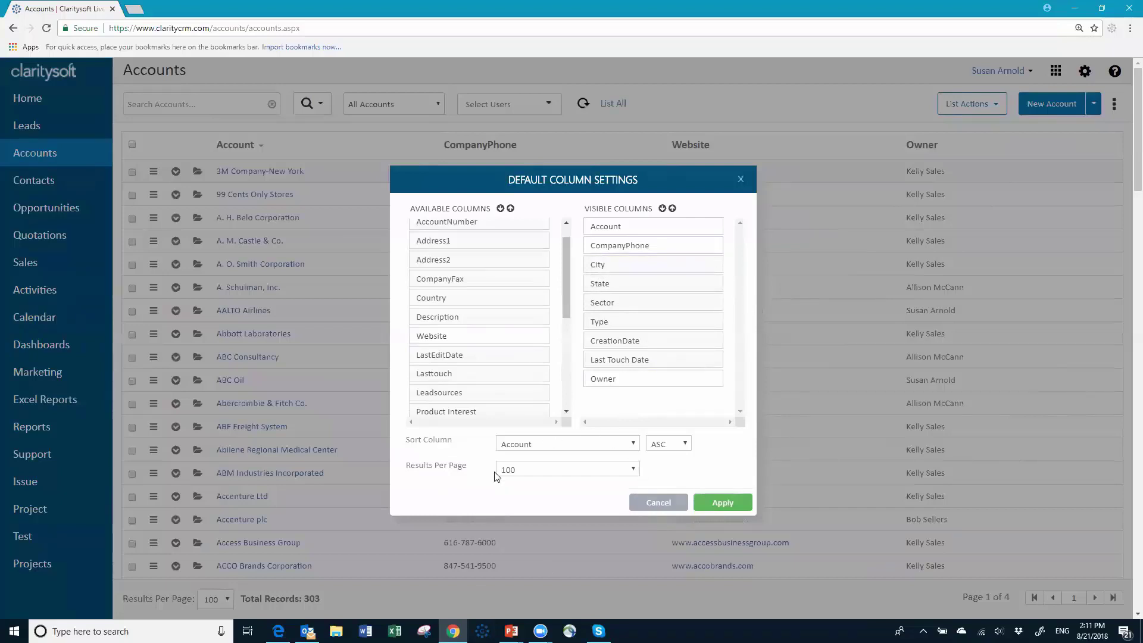
Keep 100 results per page and apply the column settings to the accounts list
{"action": "left_click", "coordinate": [634, 471]}
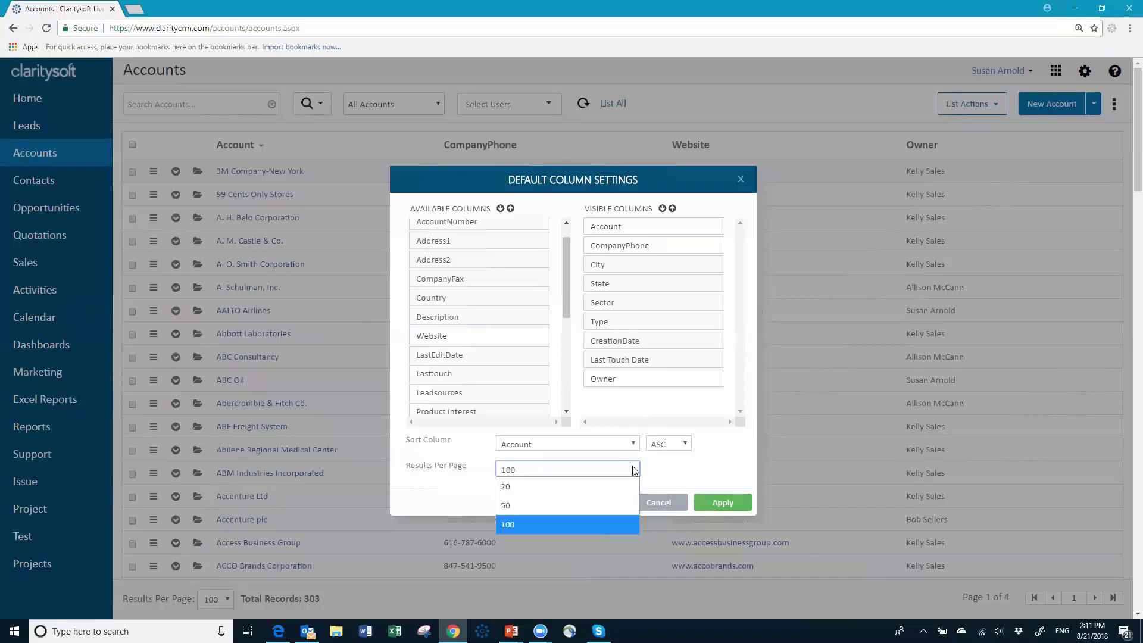
{"action": "left_click", "coordinate": [537, 471]}
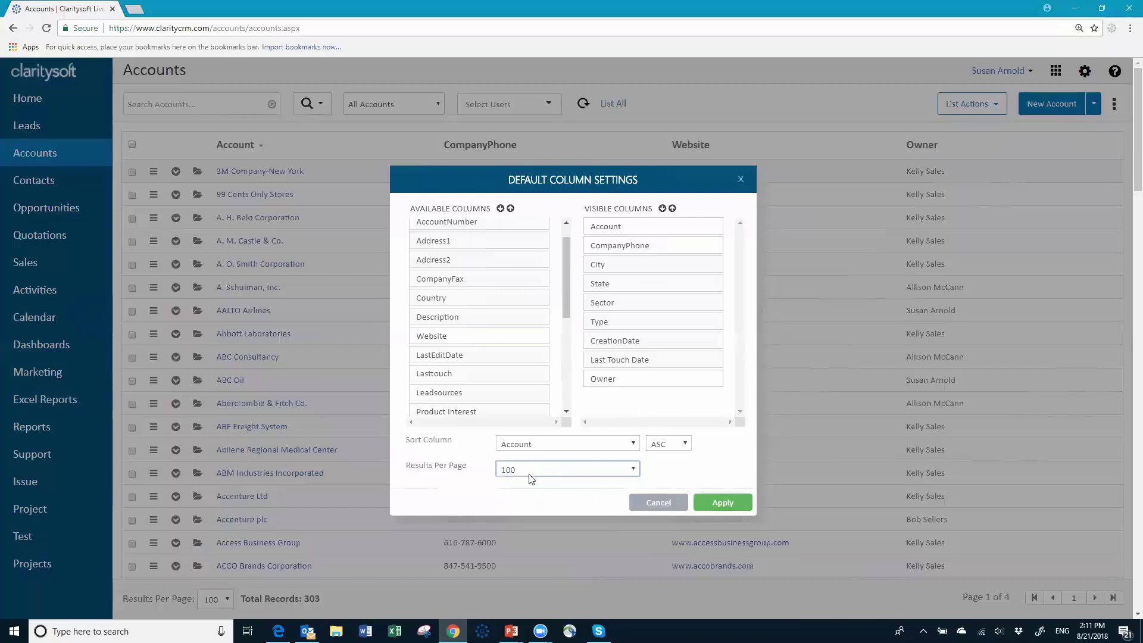
{"action": "left_click", "coordinate": [732, 503]}
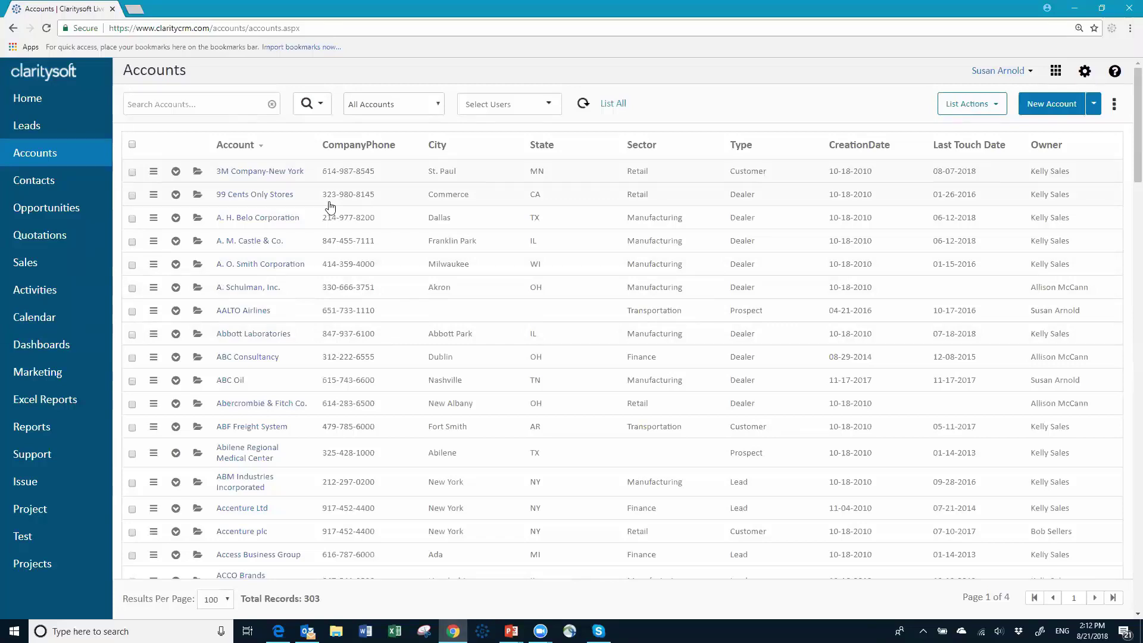
Start a column filter on the accounts list using the Type field
{"action": "left_click", "coordinate": [321, 105]}
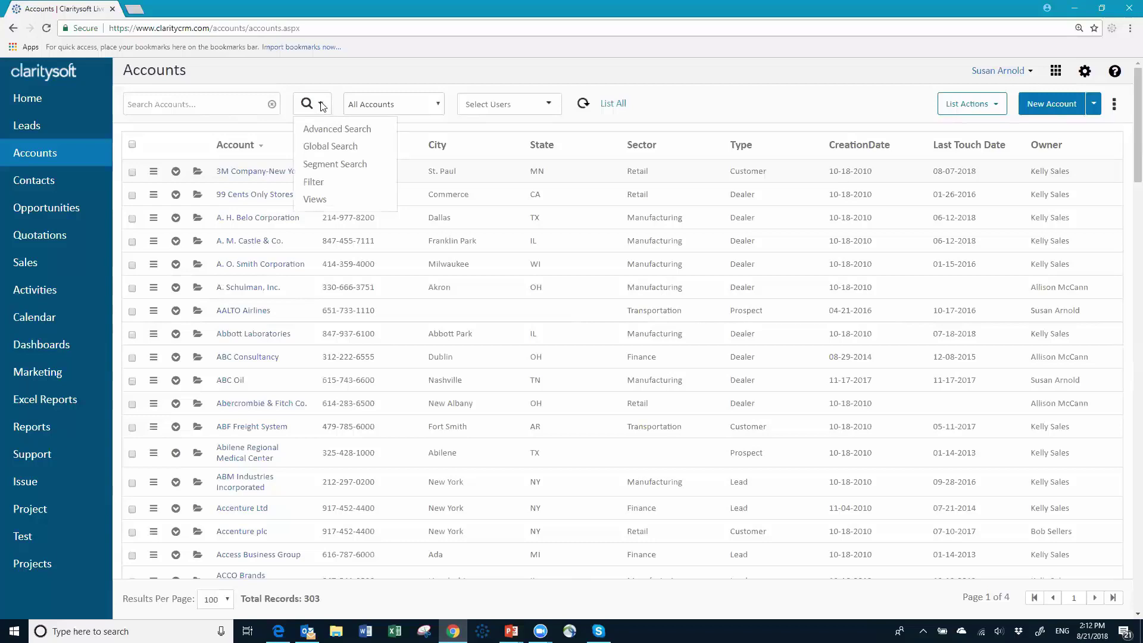
{"action": "left_click", "coordinate": [327, 182]}
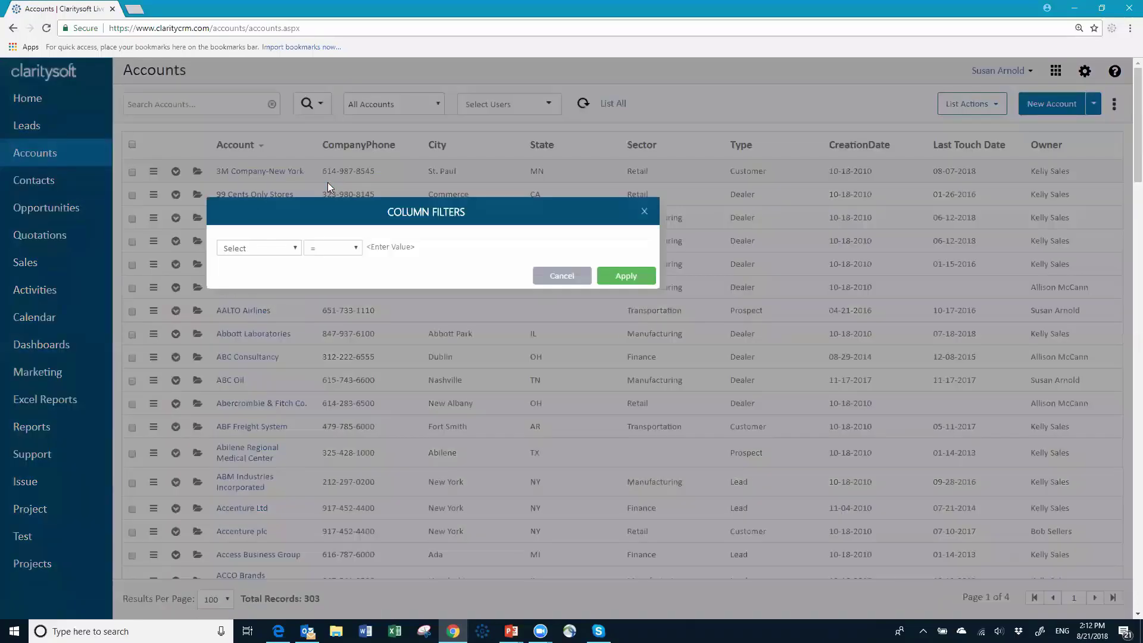
{"action": "left_click", "coordinate": [297, 248]}
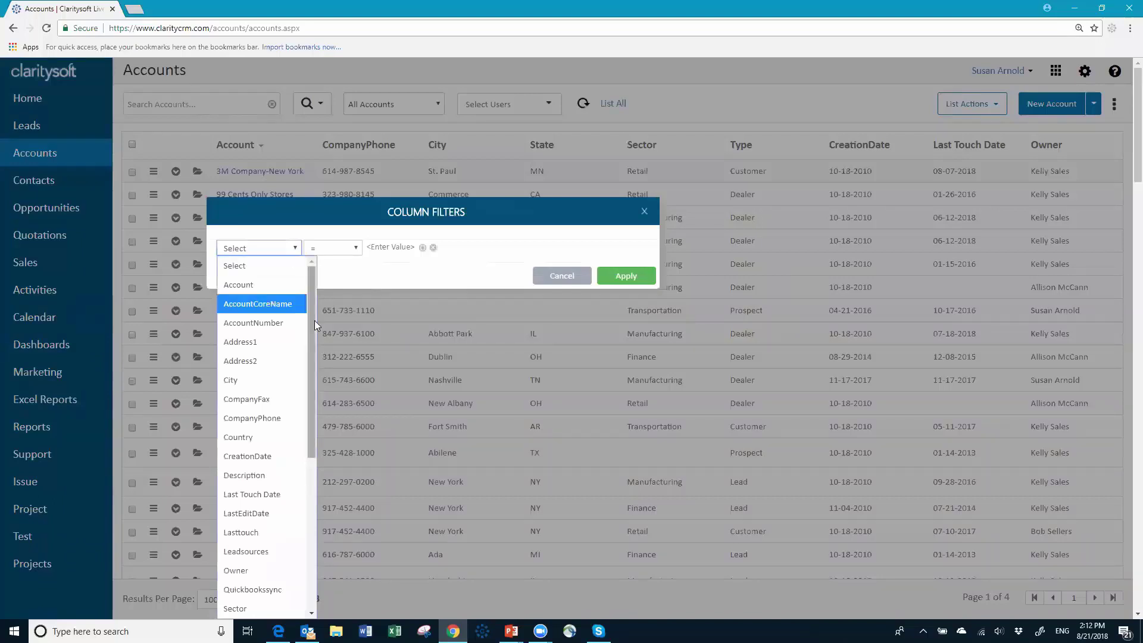
{"action": "scroll", "coordinate": [314, 321], "scroll_direction": "down", "scroll_amount": 1}
{"action": "scroll", "coordinate": [309, 400], "scroll_direction": "down", "scroll_amount": 5}
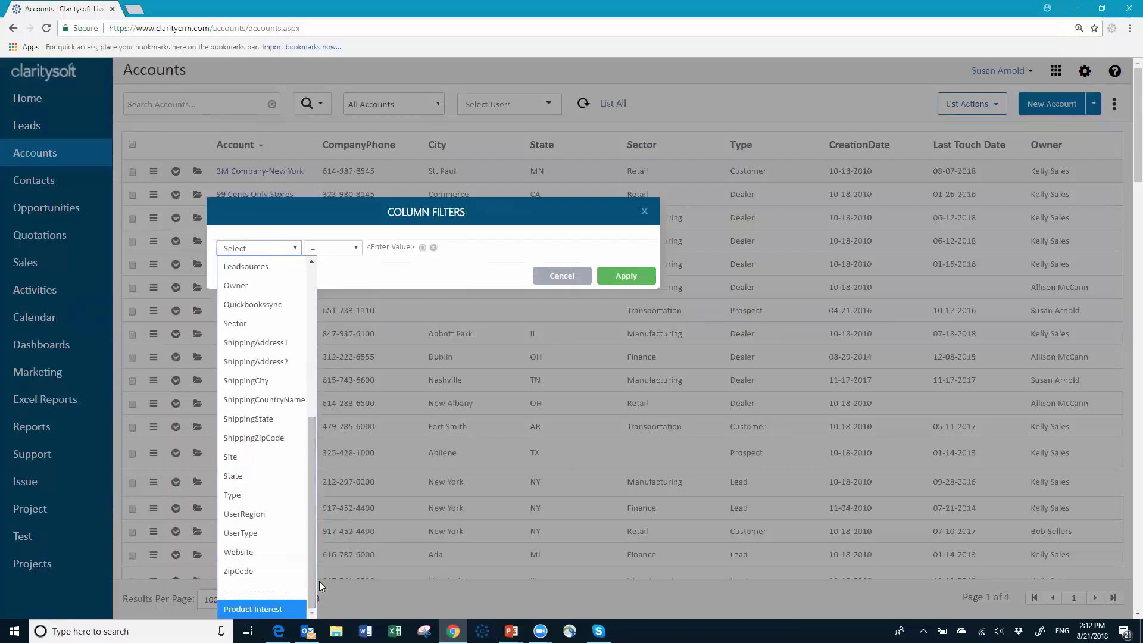
{"action": "left_click_drag", "start_coordinate": [312, 586], "coordinate": [343, 589]}
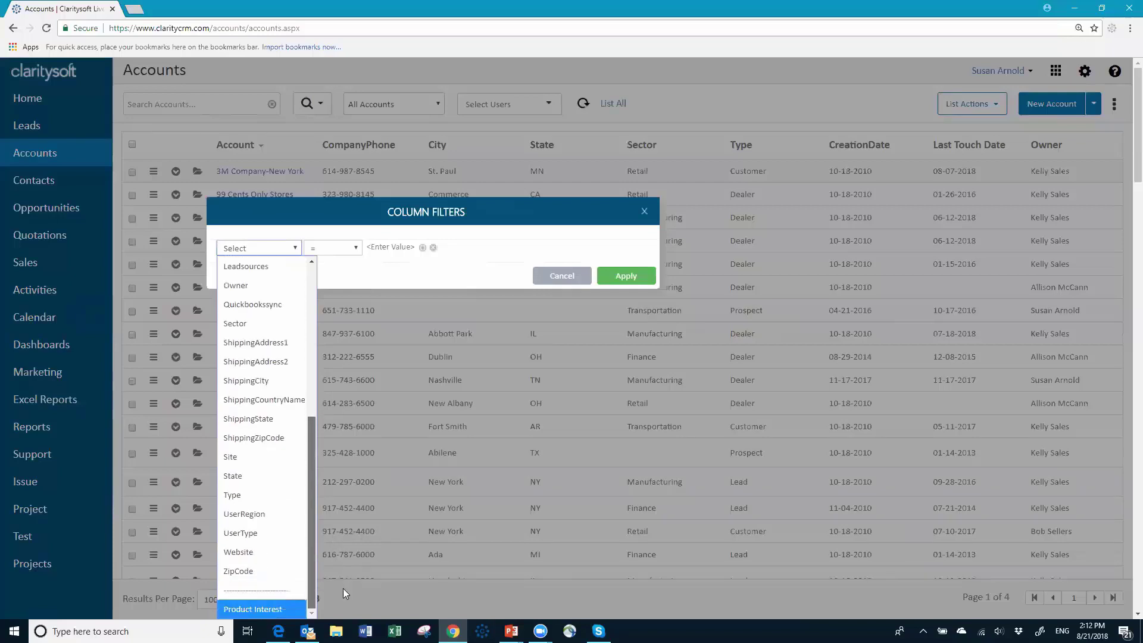
{"action": "left_click", "coordinate": [243, 494]}
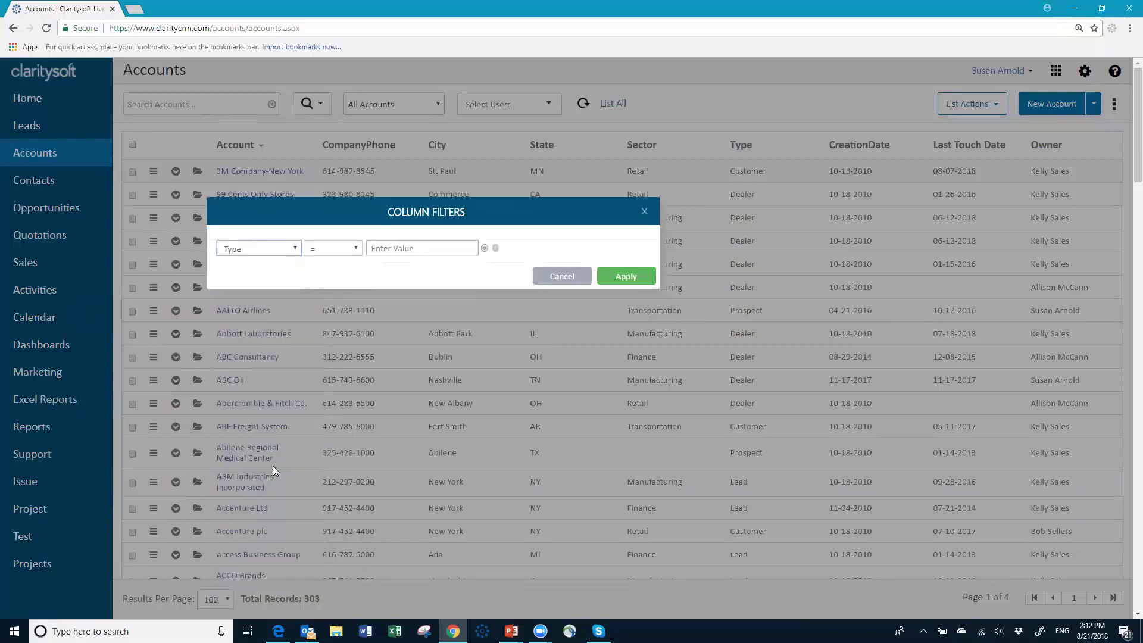
Filter for accounts whose Type contains "prospect", and restore the full accounts list after viewing the matches
{"action": "left_click", "coordinate": [358, 249]}
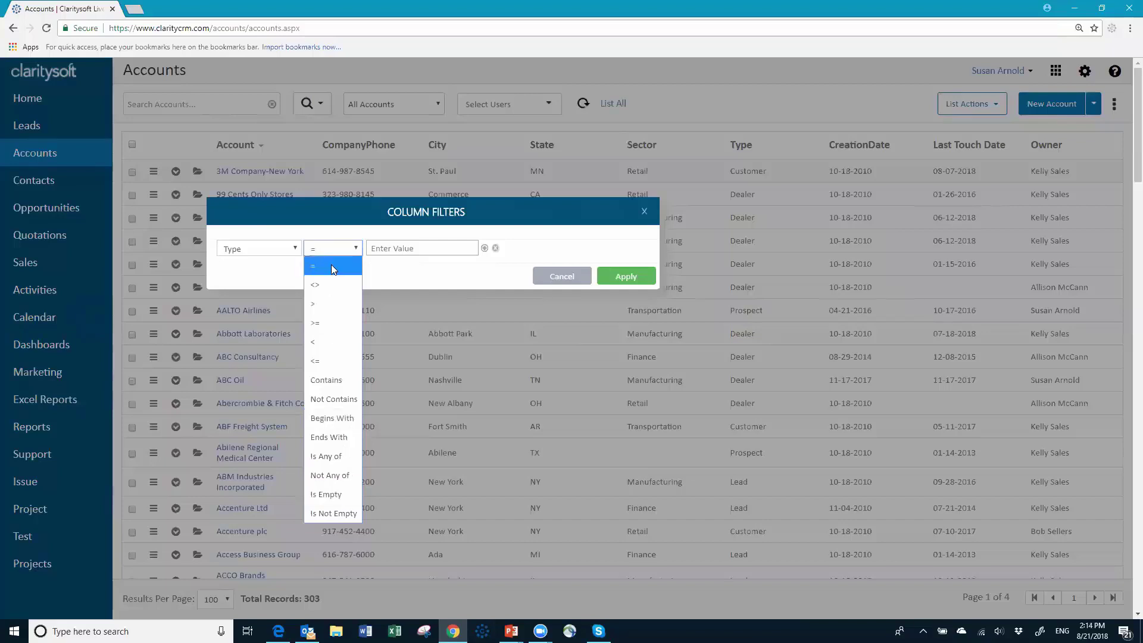
{"action": "left_click", "coordinate": [332, 382]}
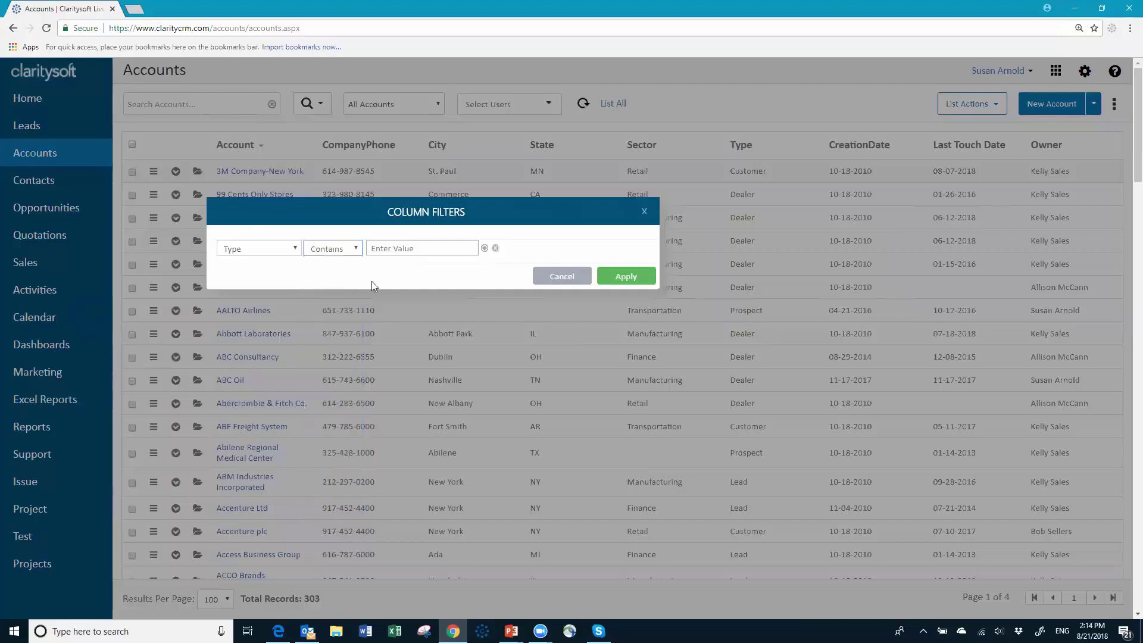
{"action": "left_click", "coordinate": [387, 250]}
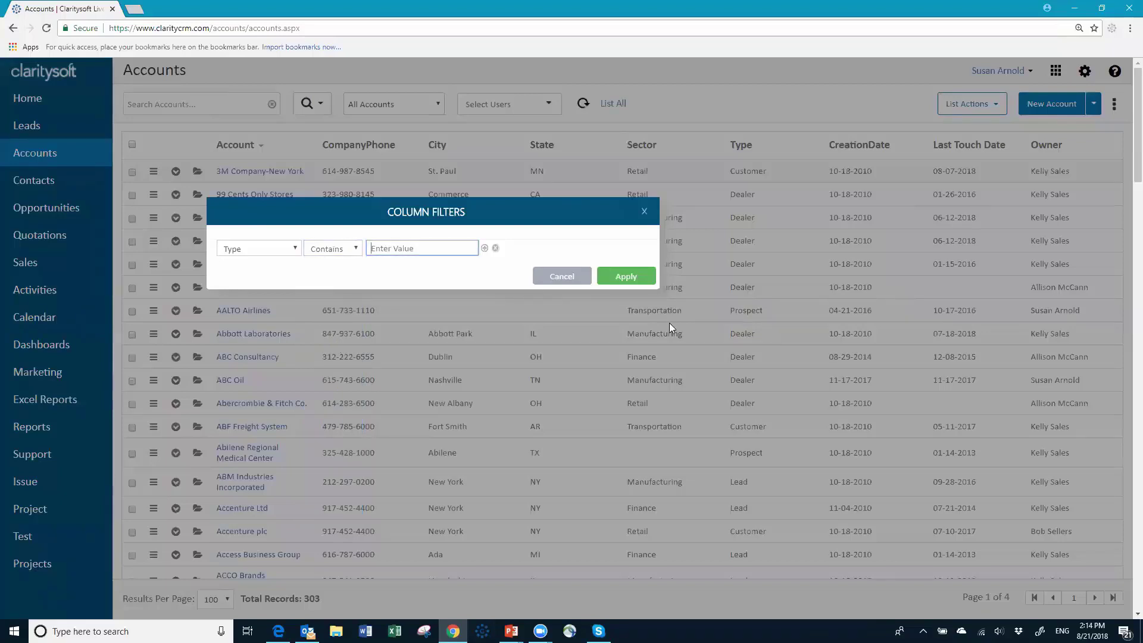
{"action": "type", "text": "prospect"}
{"action": "left_click", "coordinate": [623, 280]}
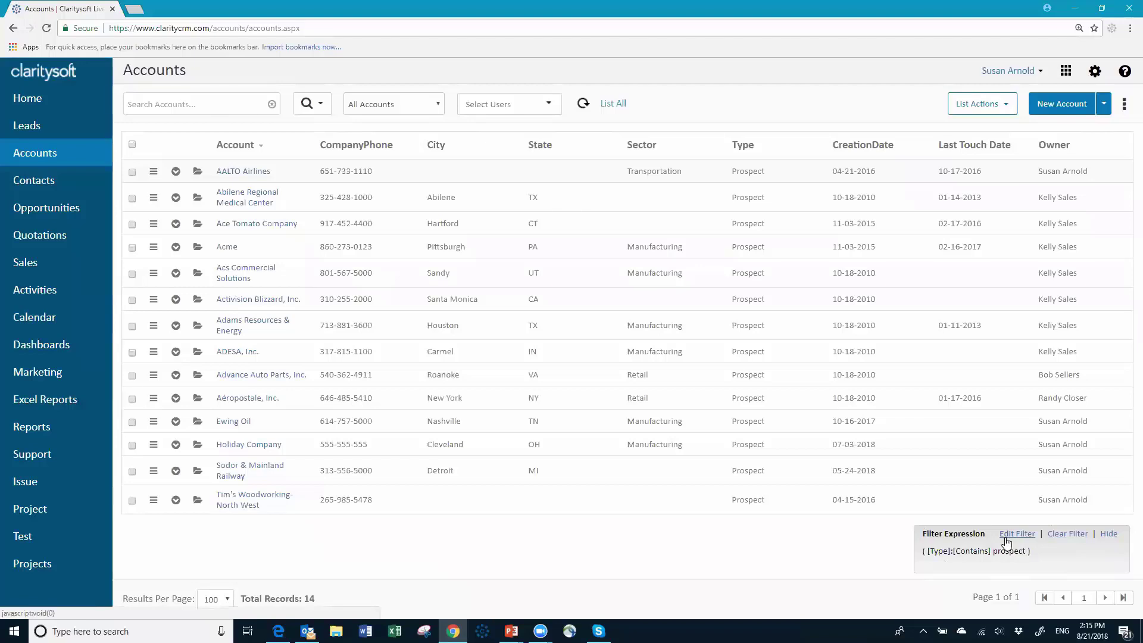
{"action": "left_click", "coordinate": [613, 106]}
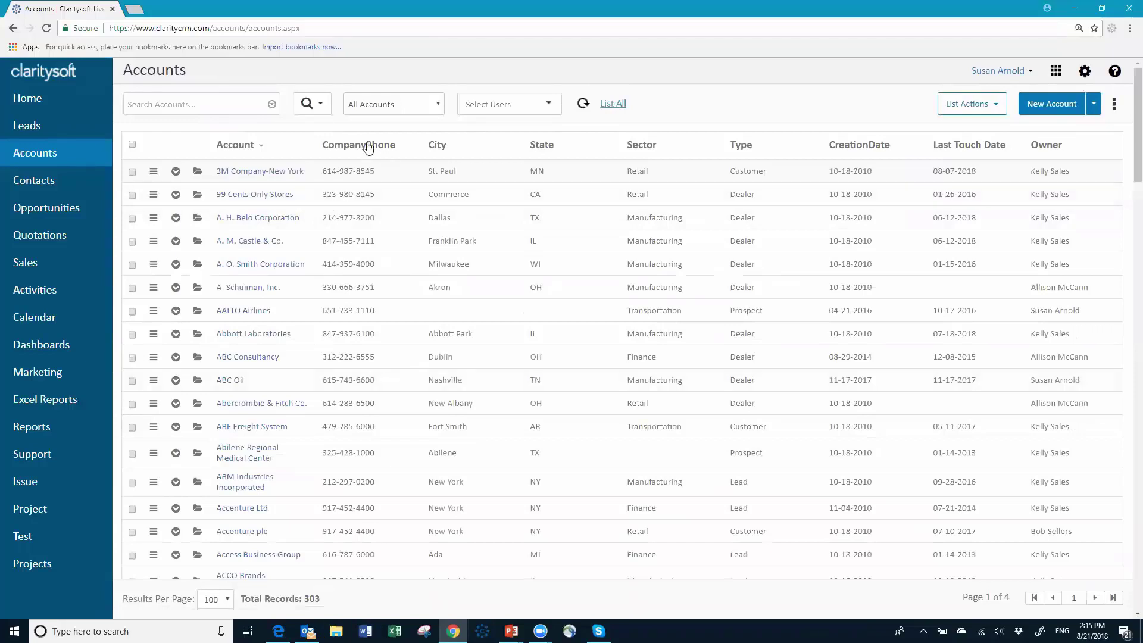
Create a column filter on the accounts list with the condition Type Contains "customer"
{"action": "left_click", "coordinate": [322, 106]}
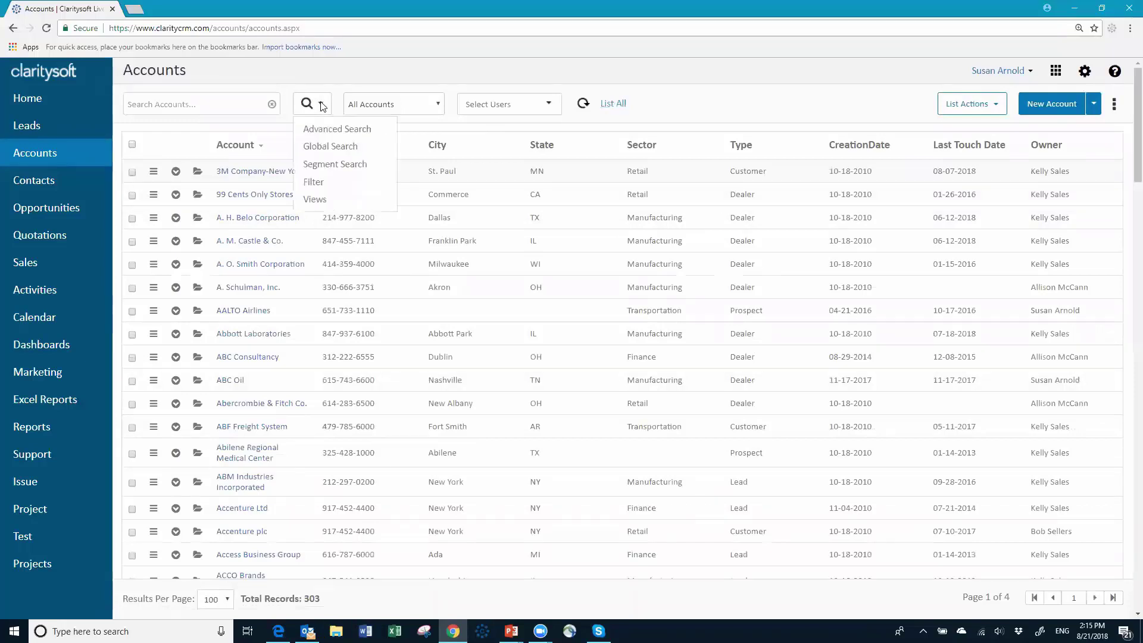
{"action": "left_click", "coordinate": [339, 185]}
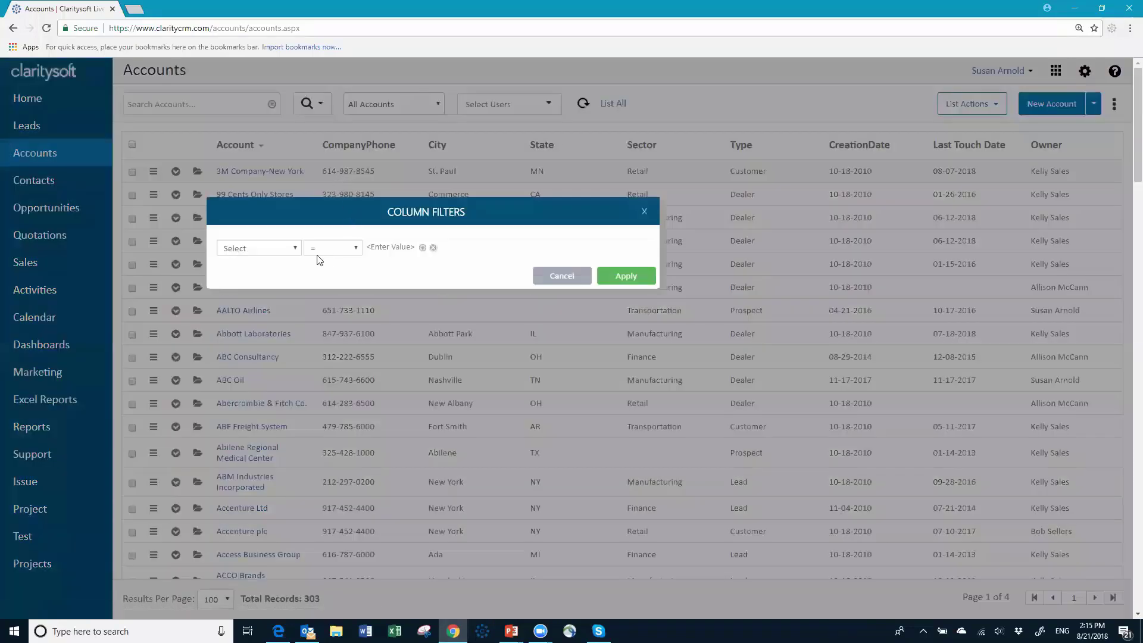
{"action": "left_click", "coordinate": [297, 248]}
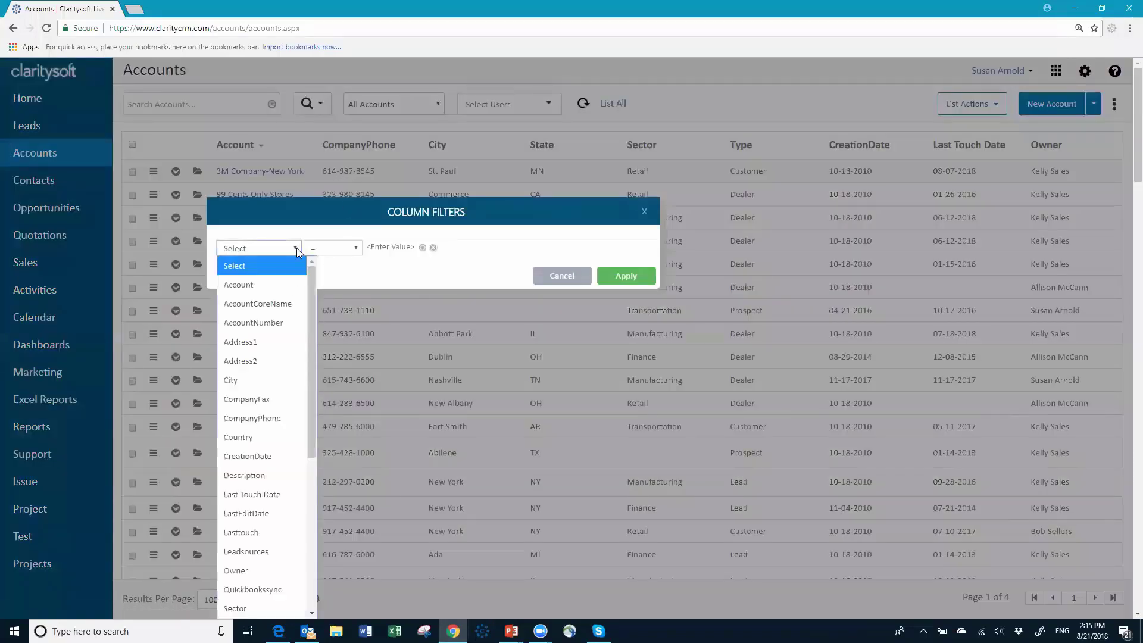
{"action": "left_click_drag", "start_coordinate": [314, 451], "coordinate": [266, 563]}
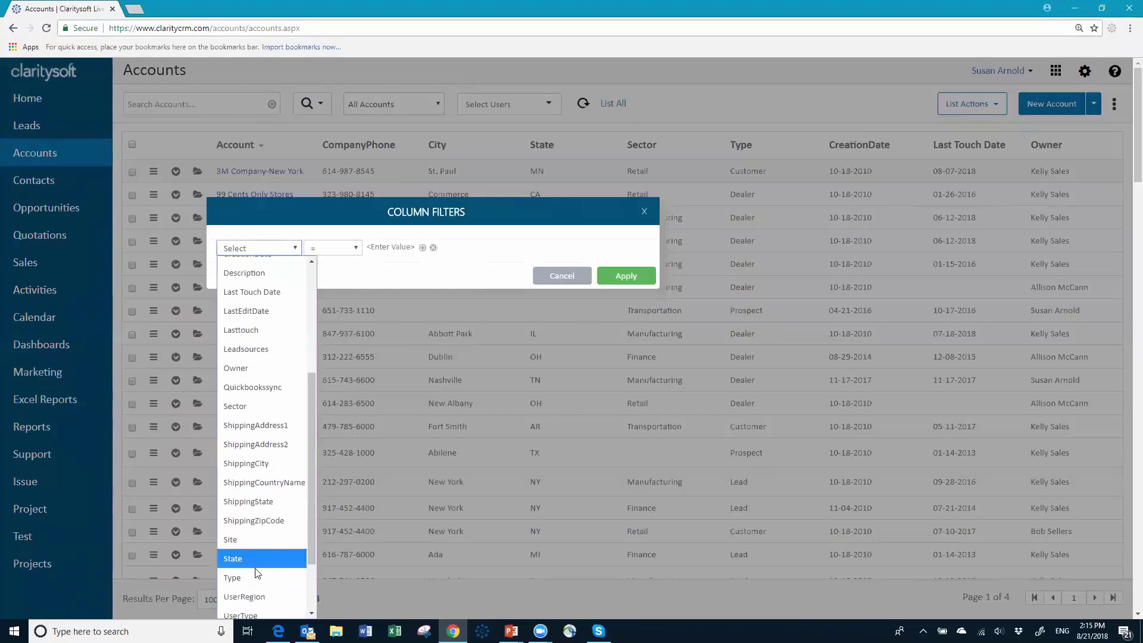
{"action": "left_click", "coordinate": [245, 579]}
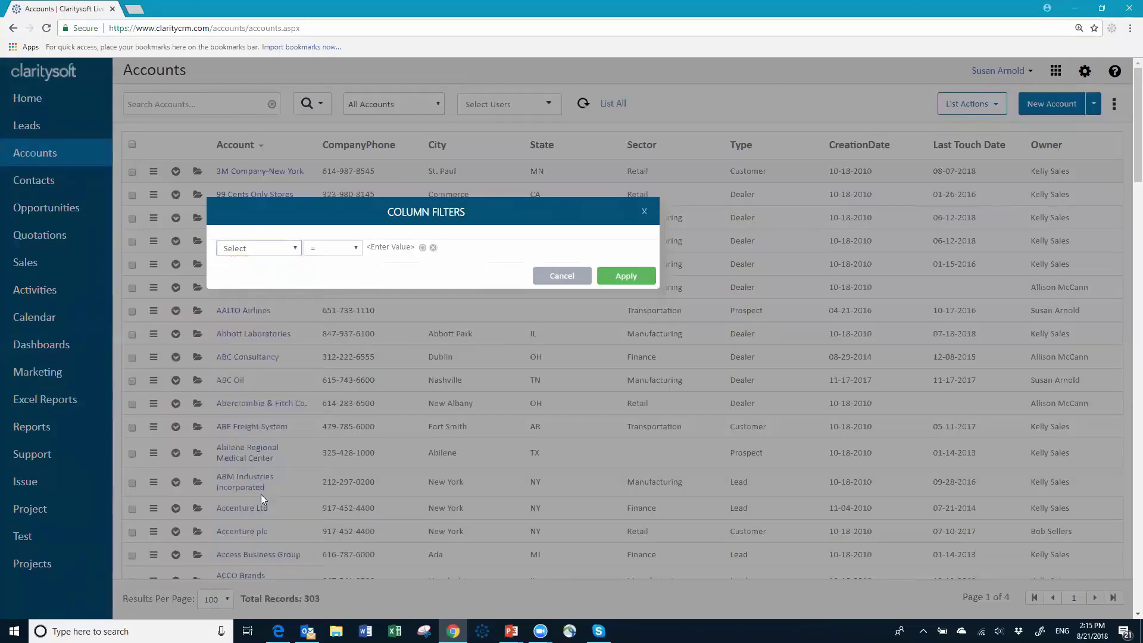
{"action": "left_click", "coordinate": [357, 250]}
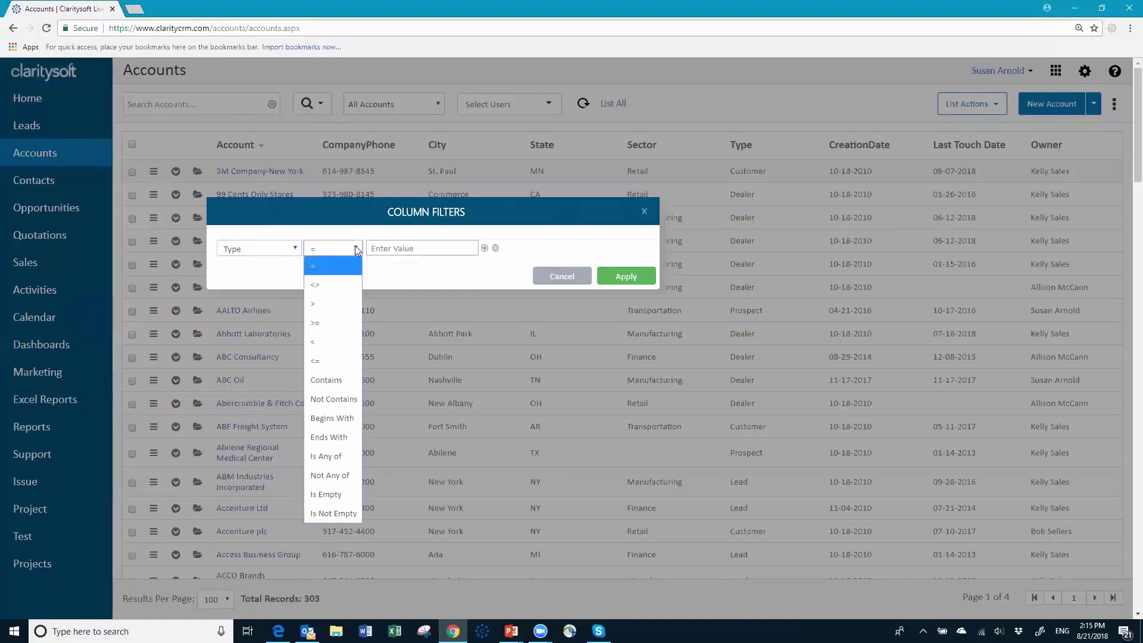
{"action": "left_click", "coordinate": [354, 386]}
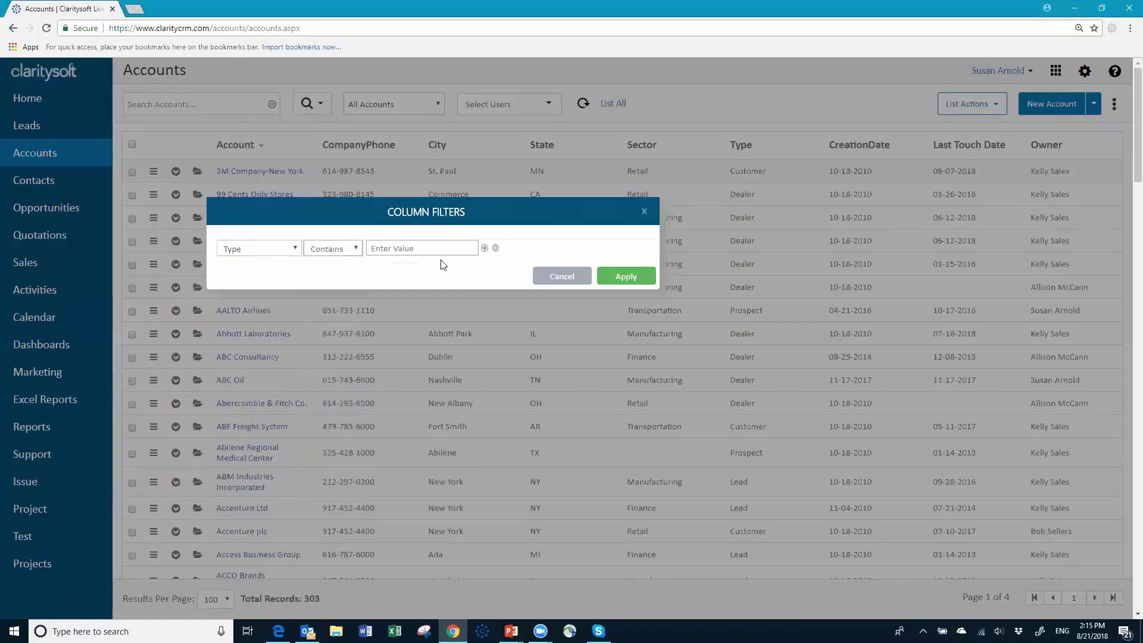
{"action": "left_click", "coordinate": [425, 249]}
{"action": "type", "text": "customer"}
Add an And condition of State Contains "Ny", apply the filter, and restore the full accounts list after viewing the match
{"action": "left_click", "coordinate": [484, 248]}
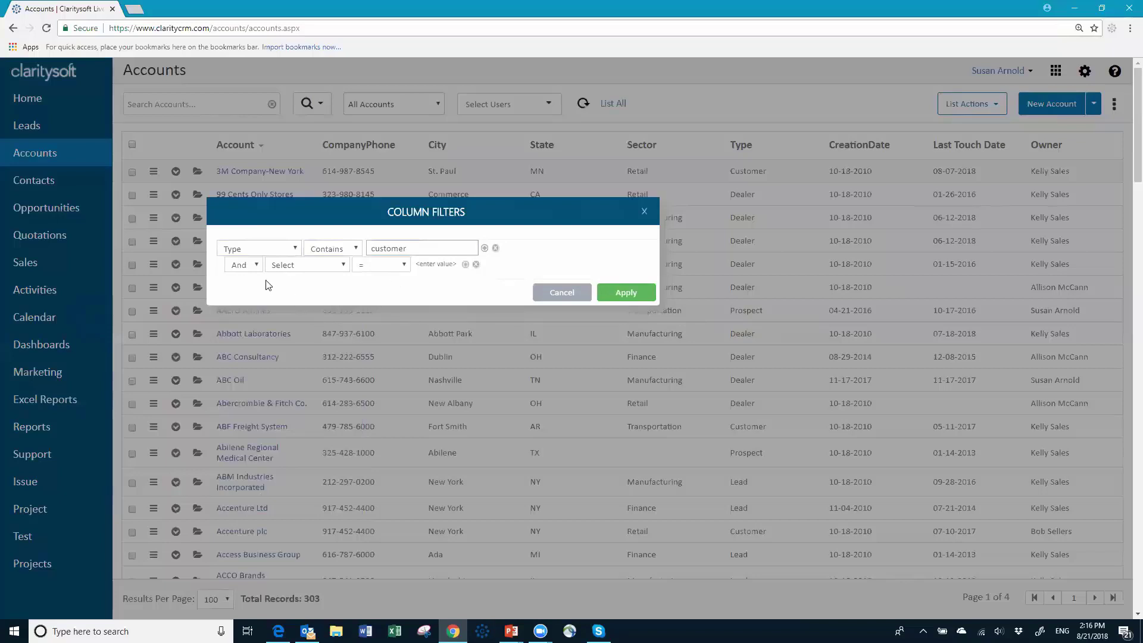
{"action": "left_click", "coordinate": [260, 265]}
{"action": "left_click", "coordinate": [251, 266]}
{"action": "left_click", "coordinate": [344, 265]}
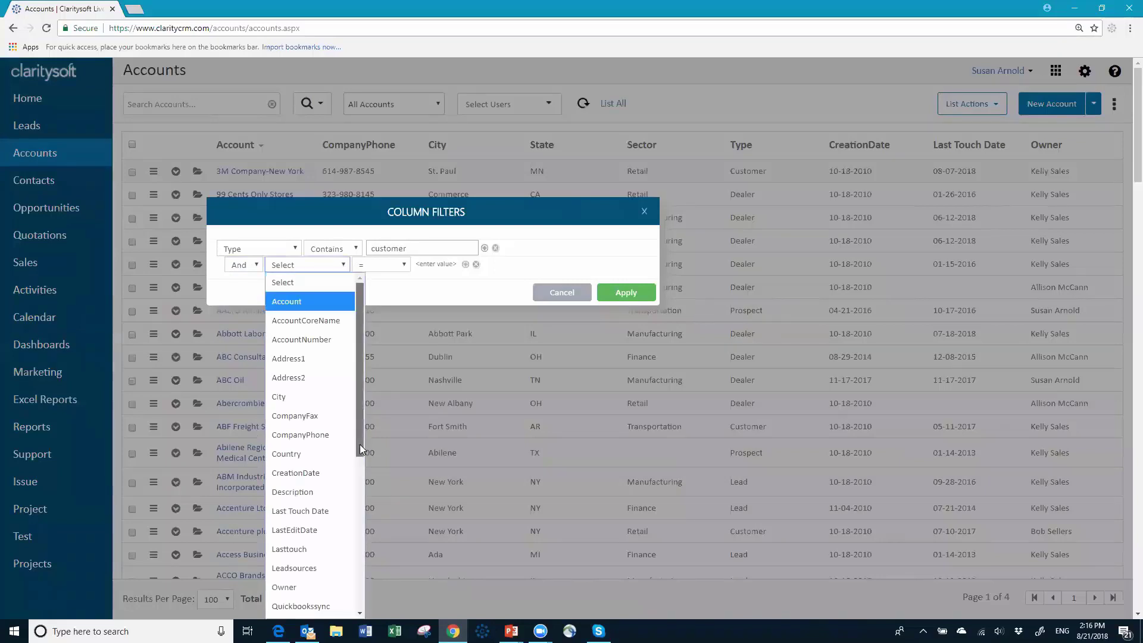
{"action": "left_click_drag", "start_coordinate": [360, 444], "coordinate": [361, 561]}
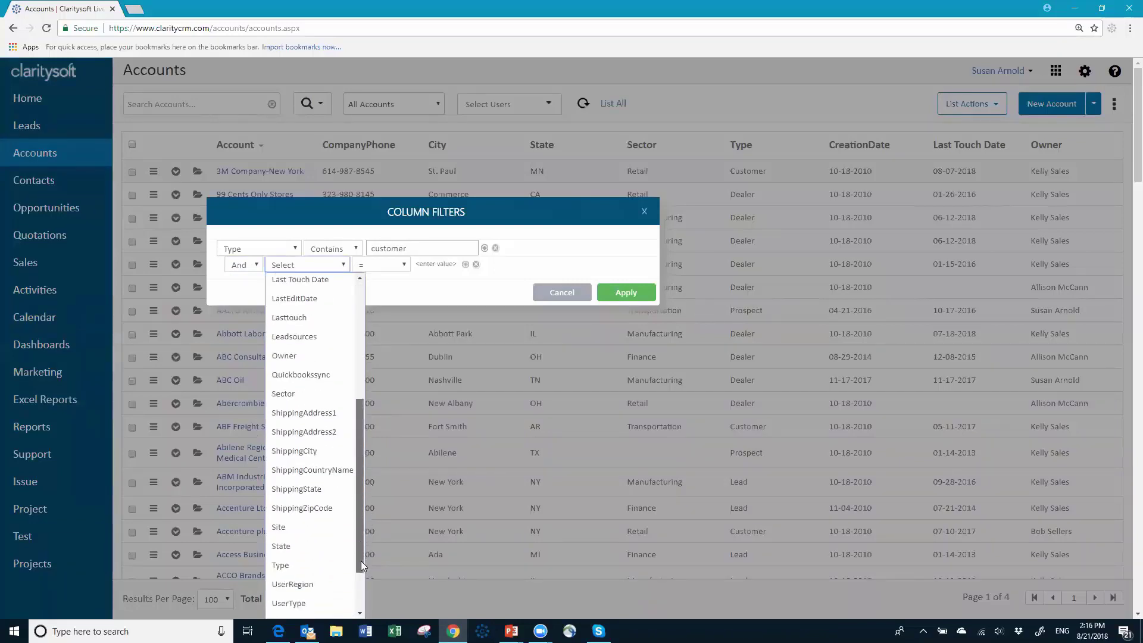
{"action": "left_click", "coordinate": [297, 548]}
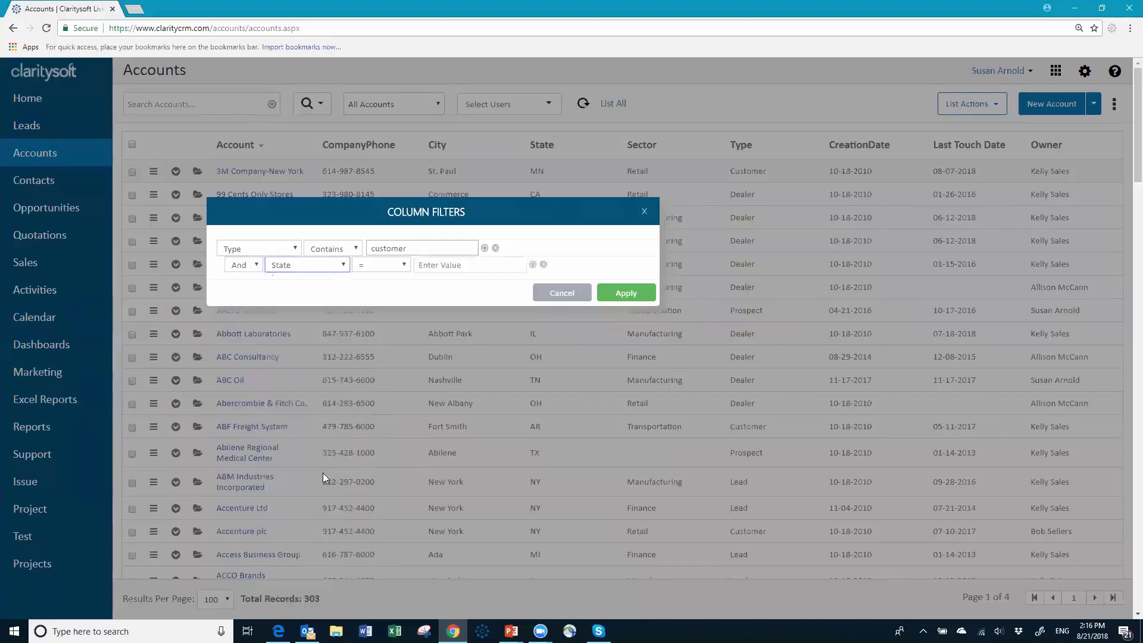
{"action": "left_click", "coordinate": [407, 266]}
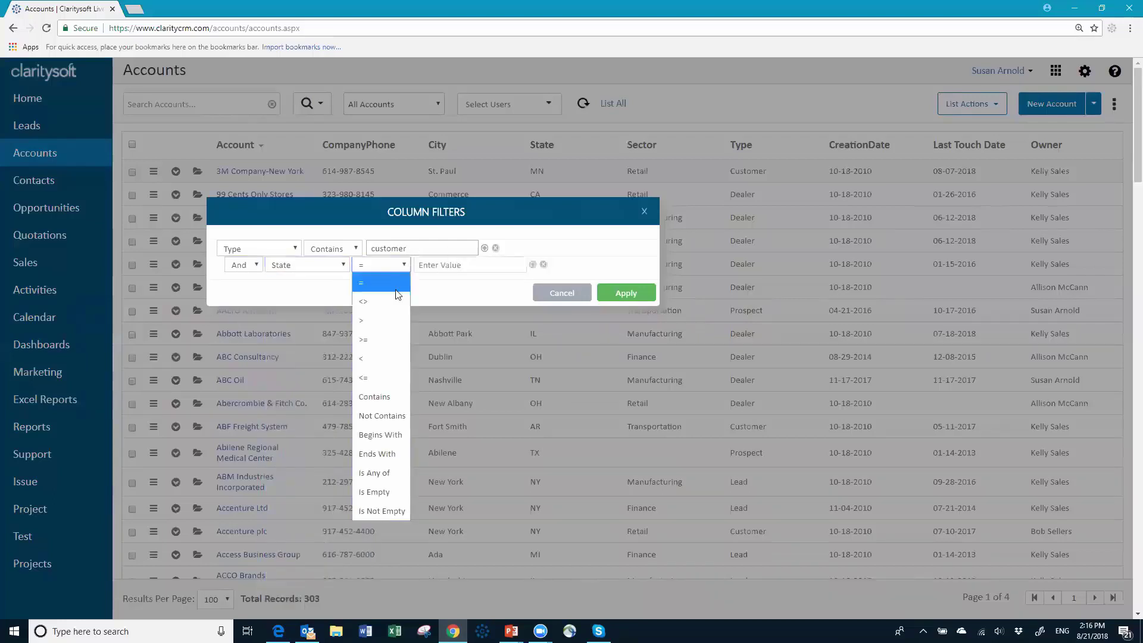
{"action": "left_click", "coordinate": [372, 395]}
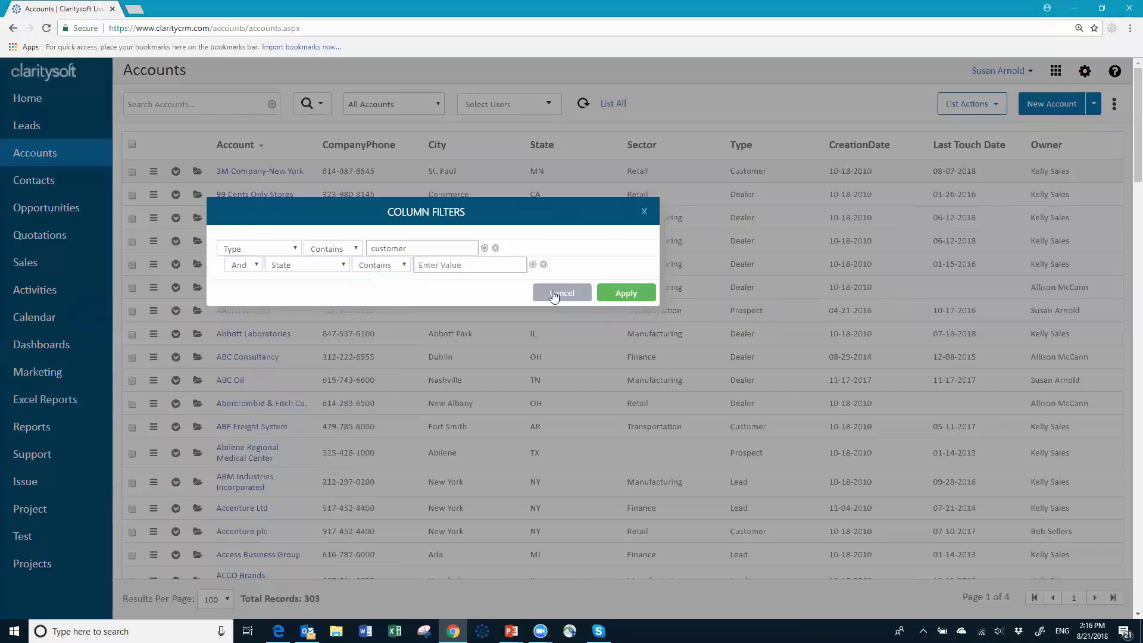
{"action": "type", "text": "Ny"}
{"action": "left_click", "coordinate": [621, 298]}
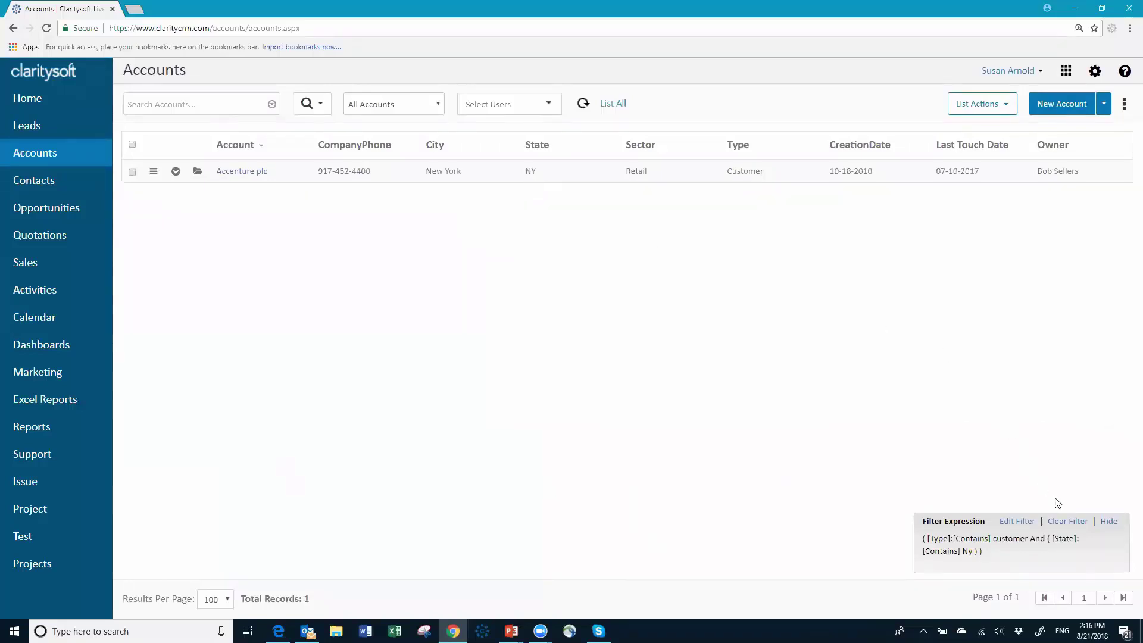
{"action": "left_click", "coordinate": [609, 106]}
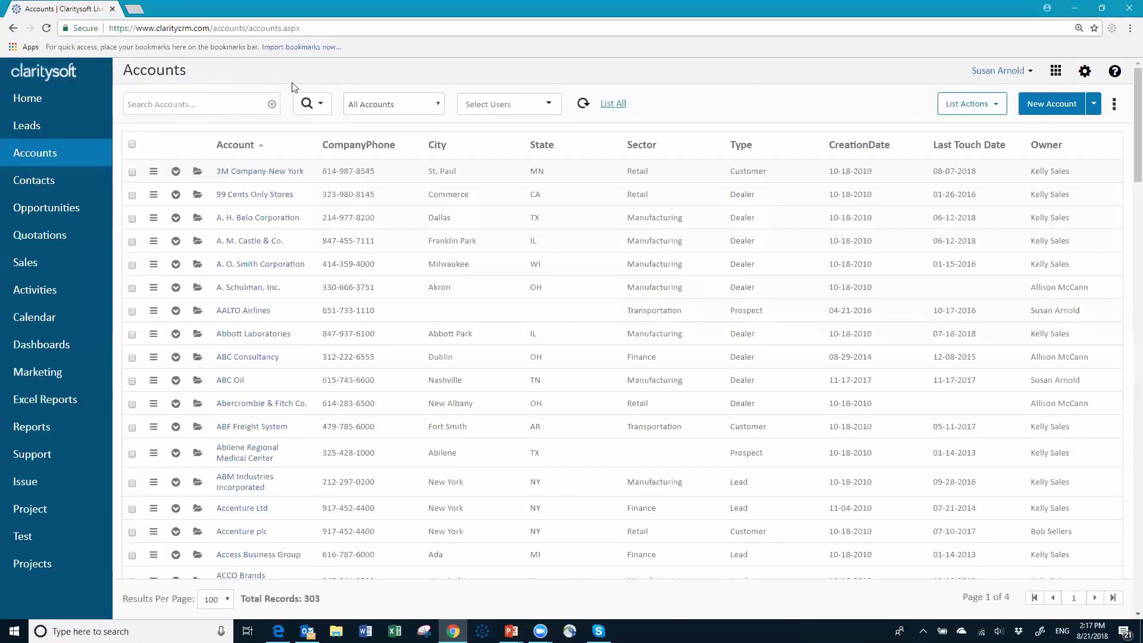
View the details of the 3M Company-New York account and return to the accounts list without saving
{"action": "left_click", "coordinate": [320, 106]}
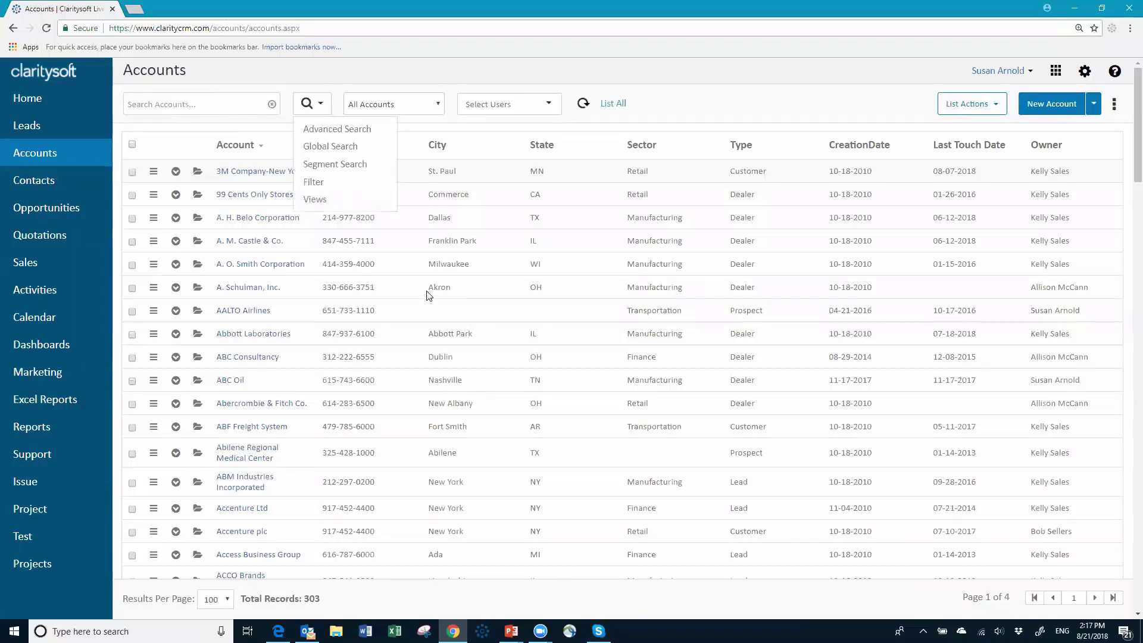
{"action": "left_click", "coordinate": [677, 108]}
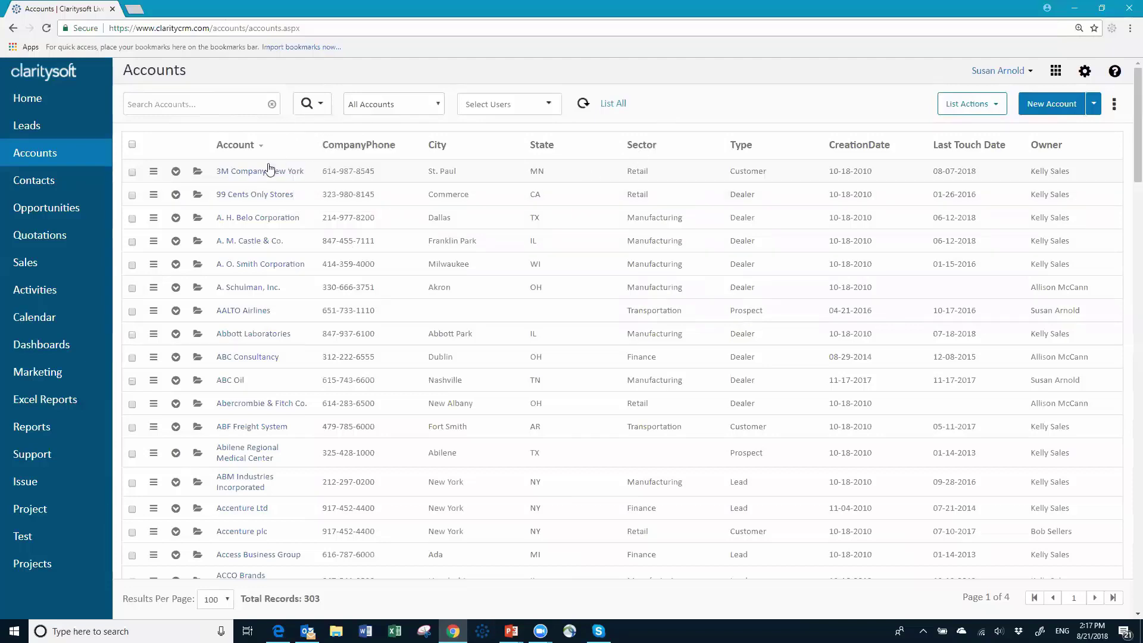
{"action": "left_click", "coordinate": [245, 174]}
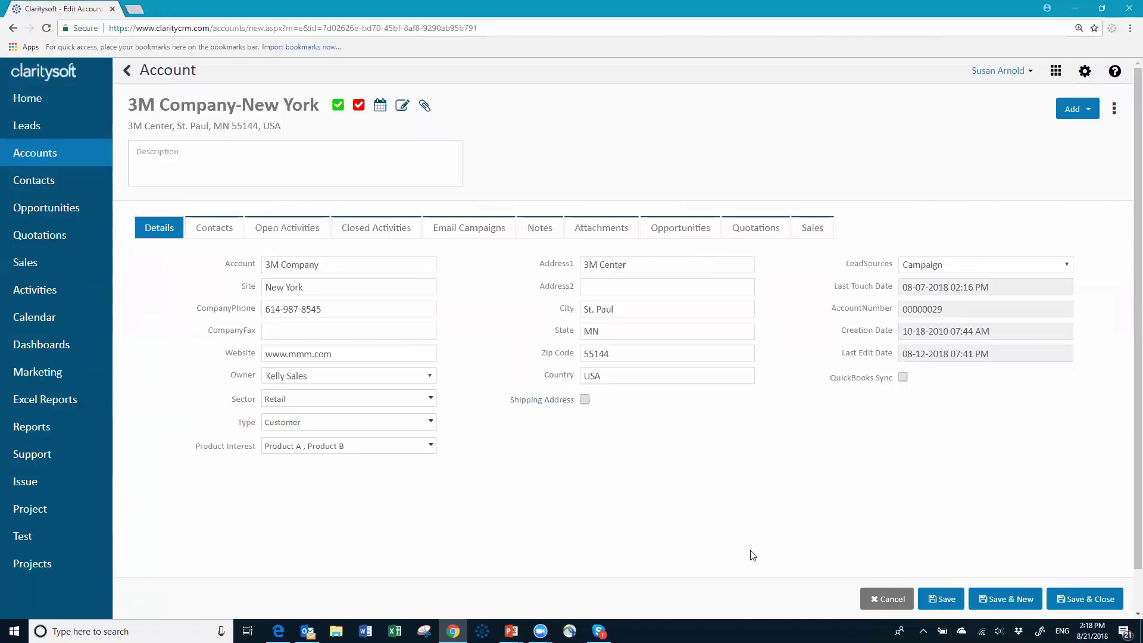
{"action": "left_click", "coordinate": [884, 599]}
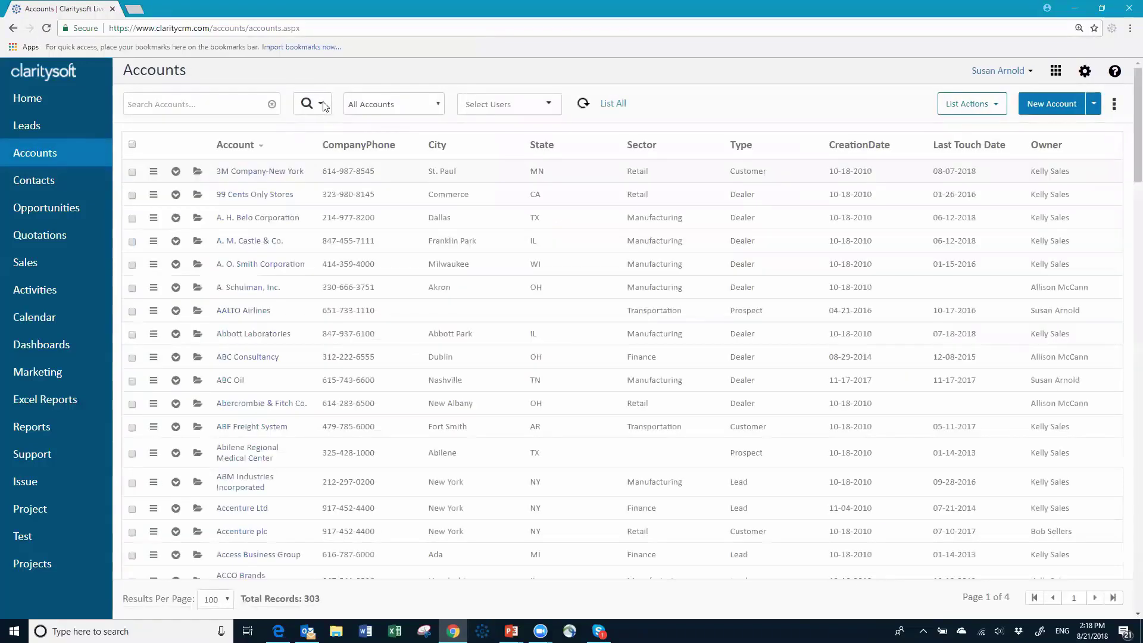
Run a segment search for Manufacturing sector accounts with Meet All Criteria, and restore the full list after viewing the matches
{"action": "left_click", "coordinate": [322, 105]}
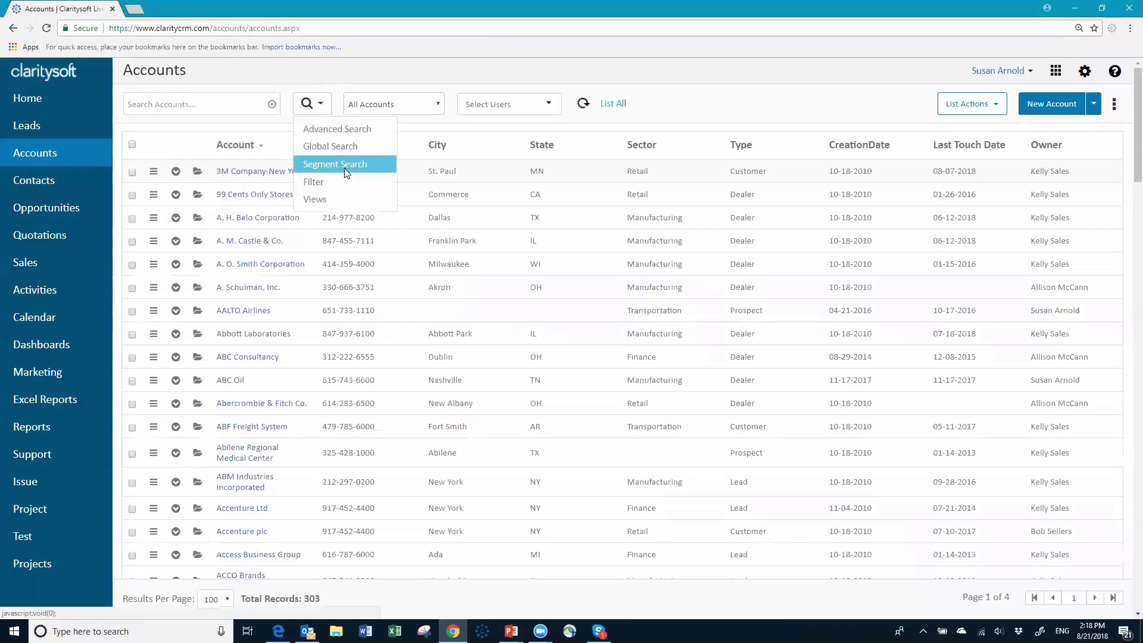
{"action": "left_click", "coordinate": [345, 170]}
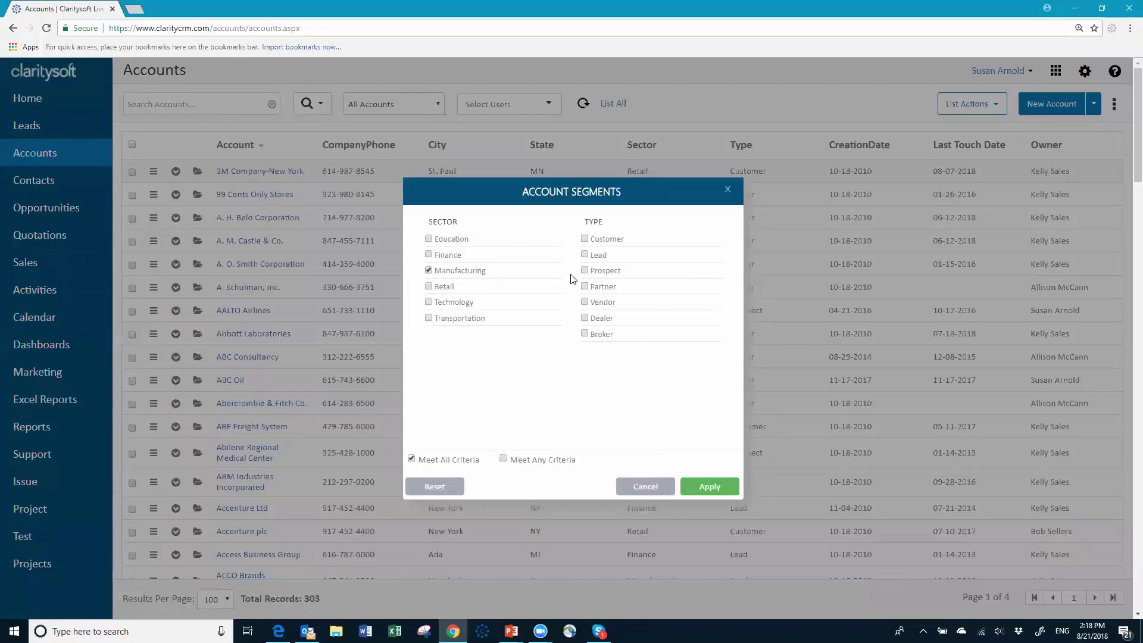
{"action": "left_click", "coordinate": [709, 492]}
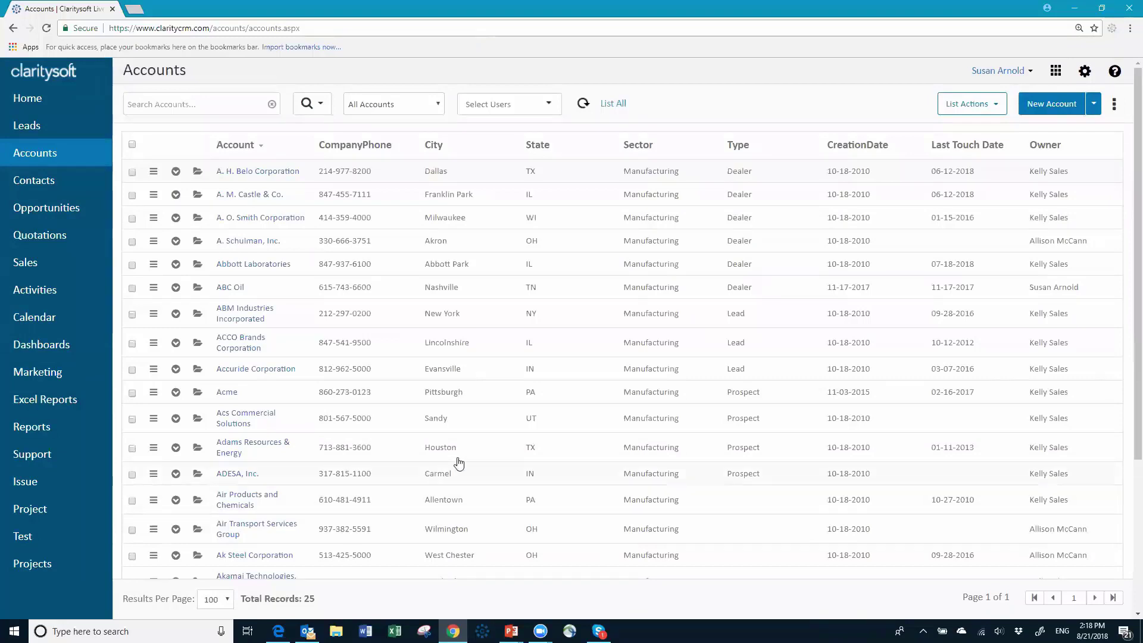
{"action": "left_click", "coordinate": [607, 107]}
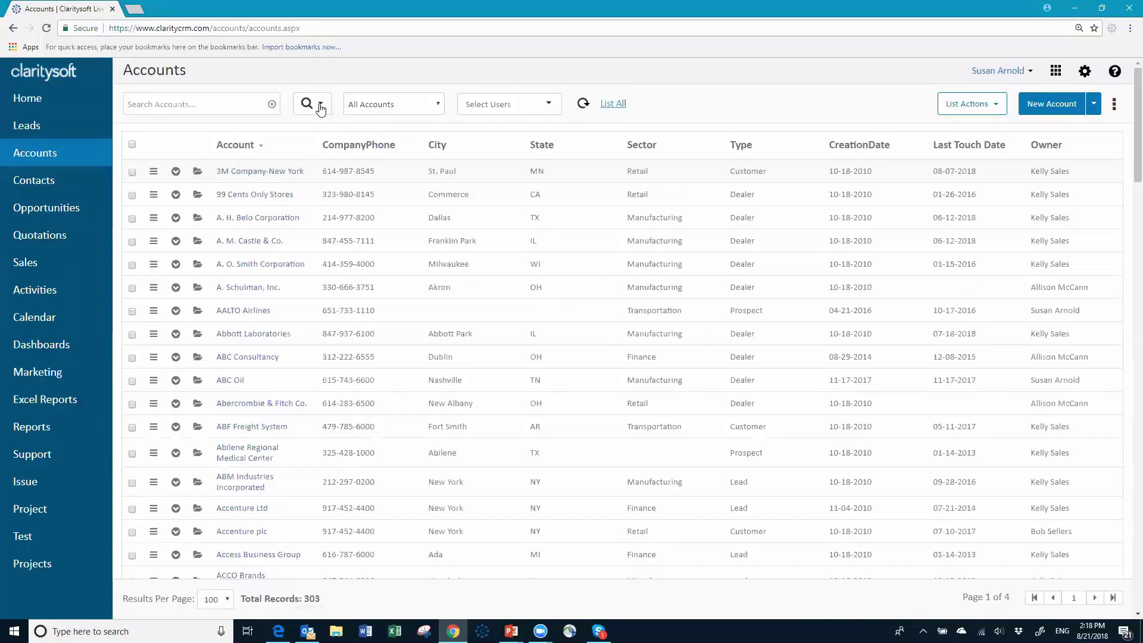
Run a segment search for Manufacturing sector, Dealer type accounts with Meet All Criteria, and restore the full list after viewing the matches
{"action": "left_click", "coordinate": [320, 109]}
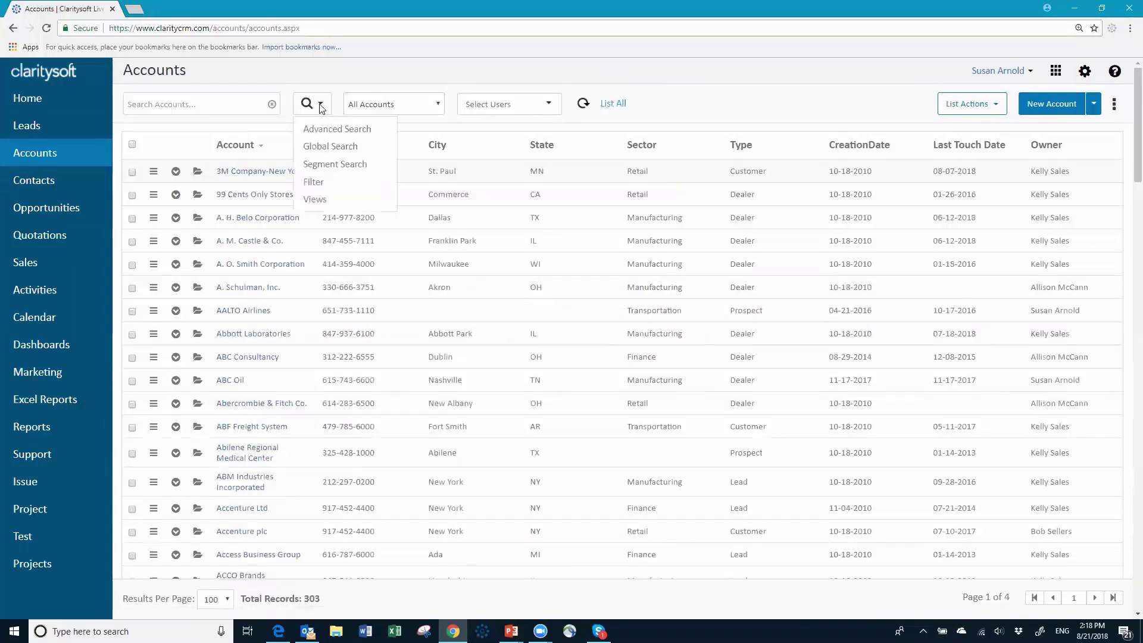
{"action": "left_click", "coordinate": [329, 166]}
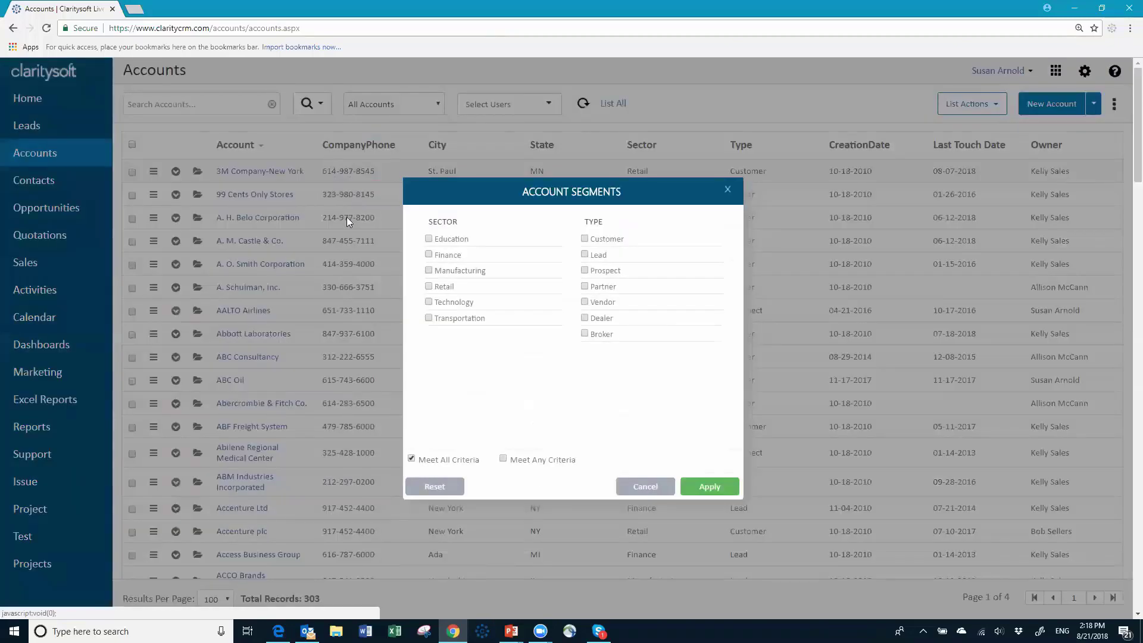
{"action": "left_click", "coordinate": [429, 271]}
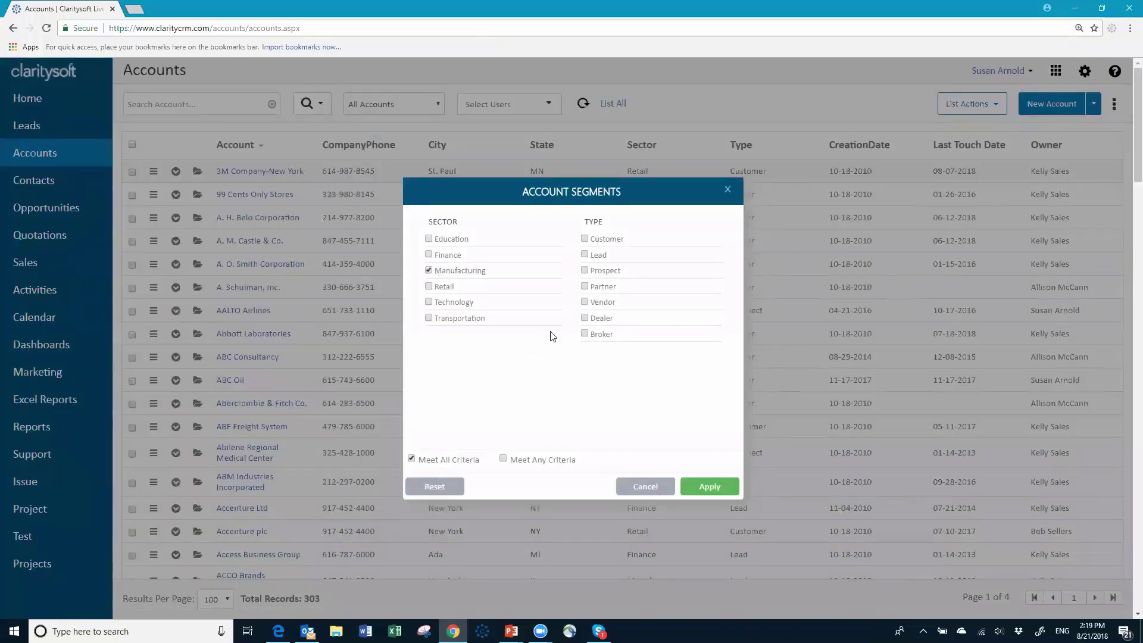
{"action": "left_click", "coordinate": [586, 319]}
{"action": "left_click", "coordinate": [710, 487]}
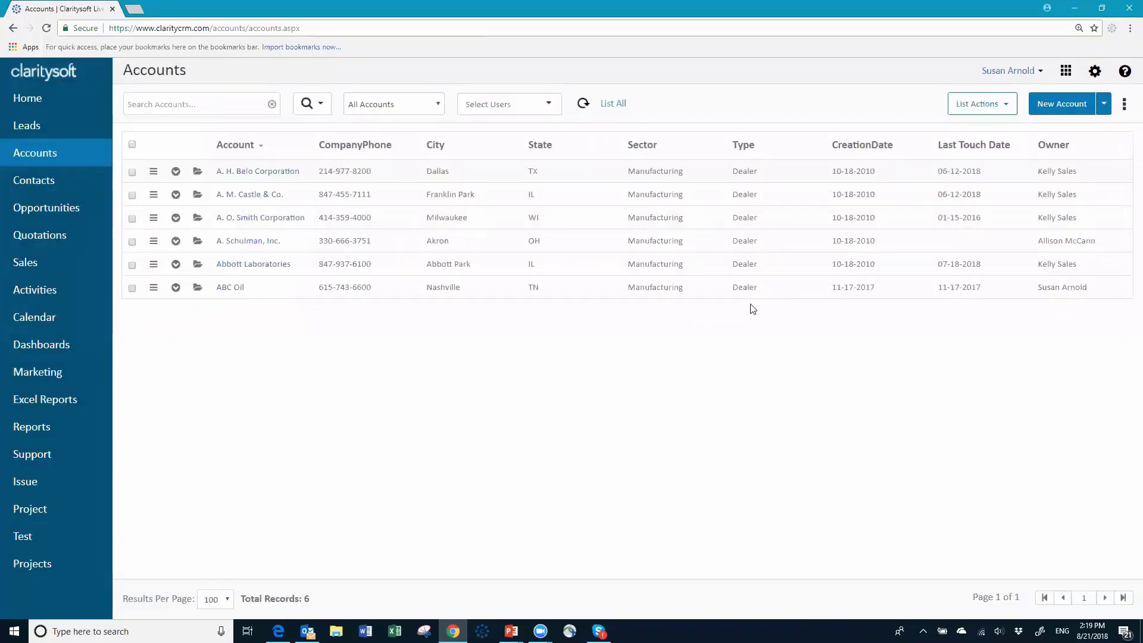
{"action": "left_click", "coordinate": [613, 105]}
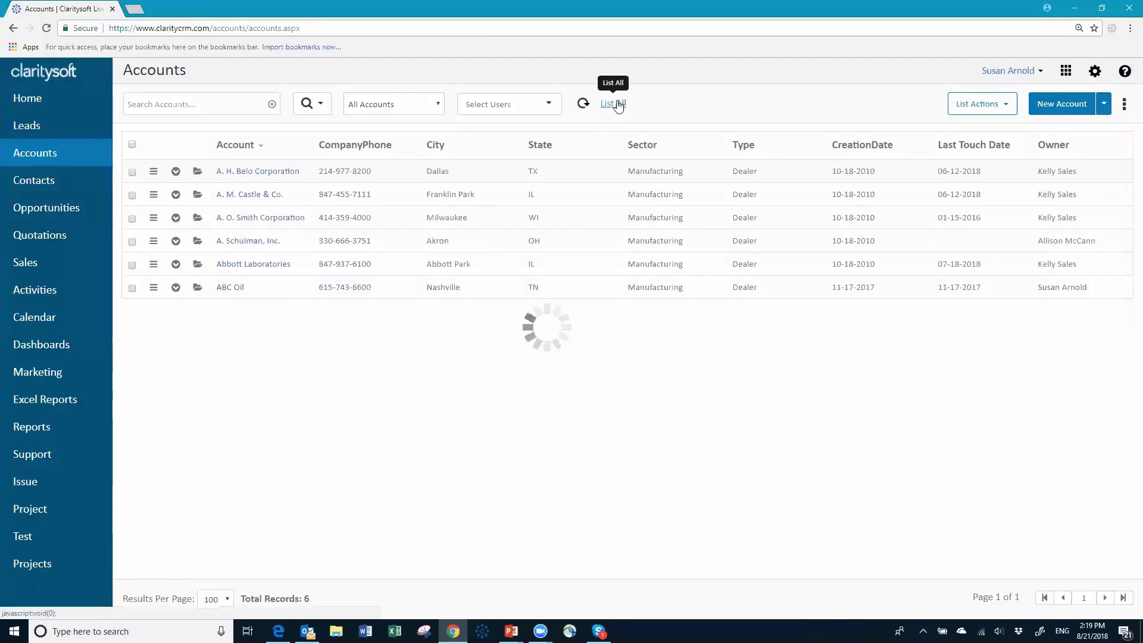
Run a segment search for Manufacturing sector or Dealer type accounts using Meet Any Criteria
{"action": "left_click", "coordinate": [319, 106]}
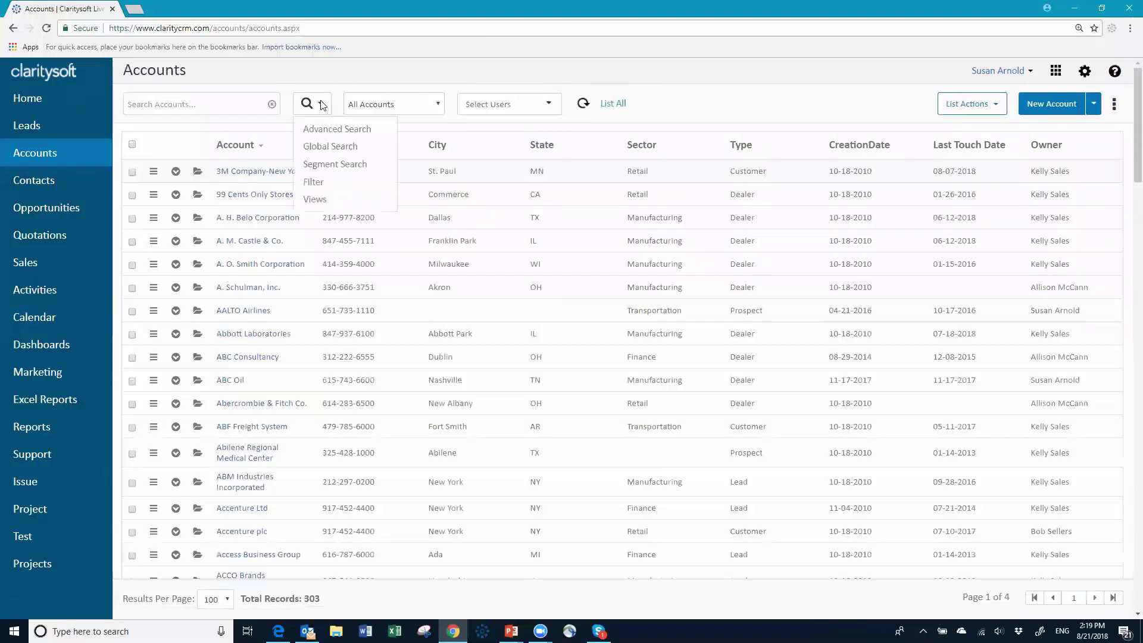
{"action": "left_click", "coordinate": [348, 170]}
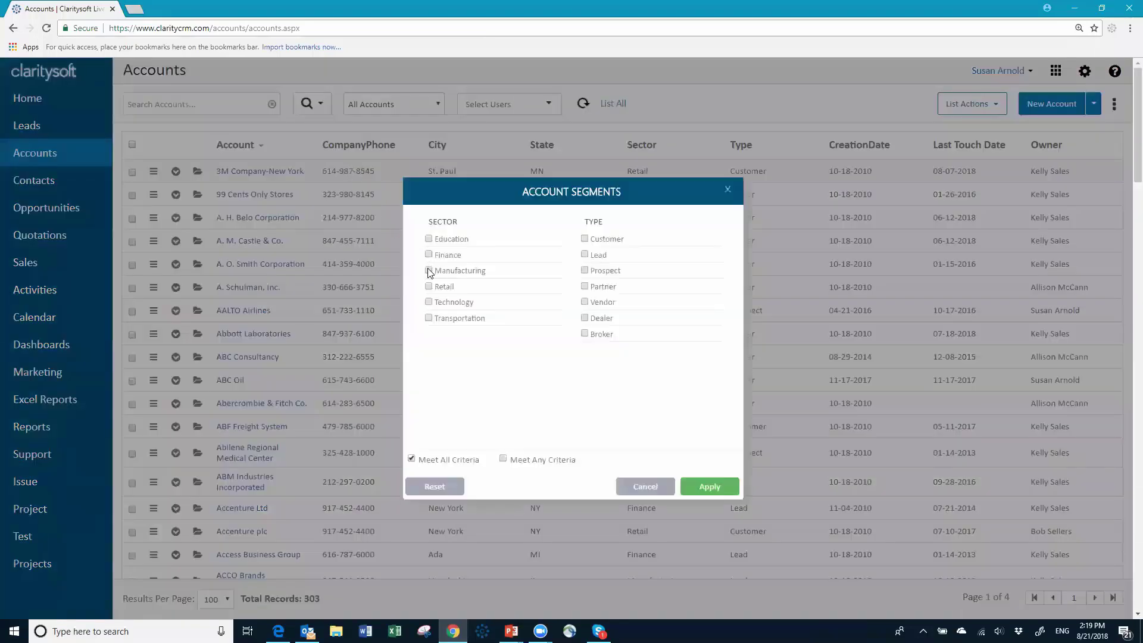
{"action": "left_click", "coordinate": [428, 271]}
{"action": "left_click", "coordinate": [585, 318]}
{"action": "left_click", "coordinate": [504, 459]}
{"action": "left_click", "coordinate": [714, 489]}
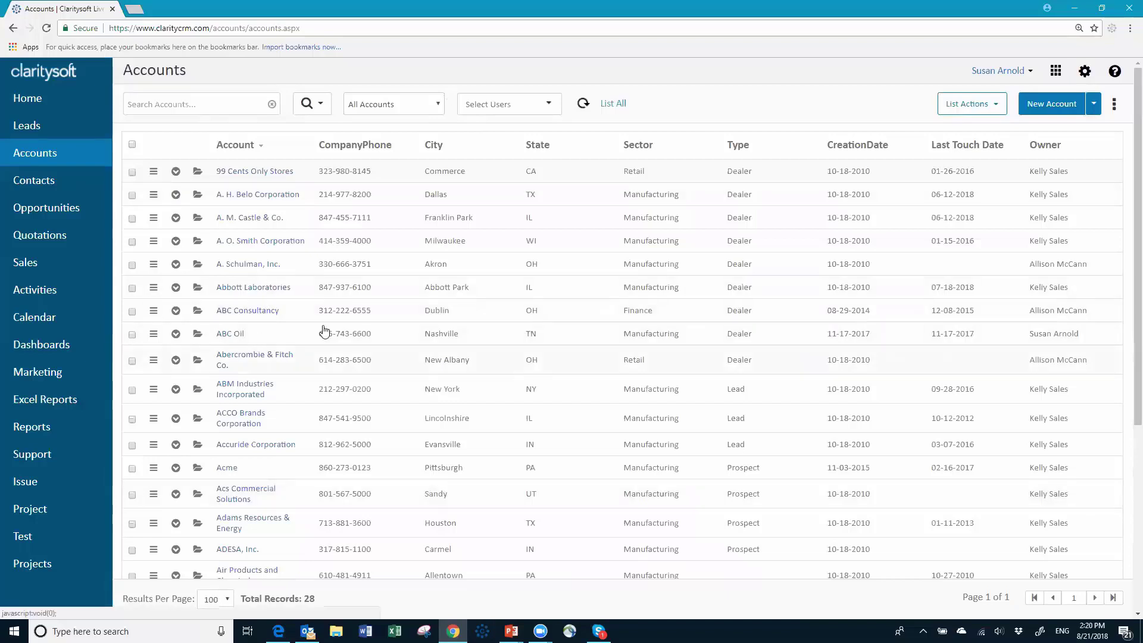
Review the applied account segment criteria, close them without changes, and restore the full accounts list
{"action": "left_click", "coordinate": [319, 104]}
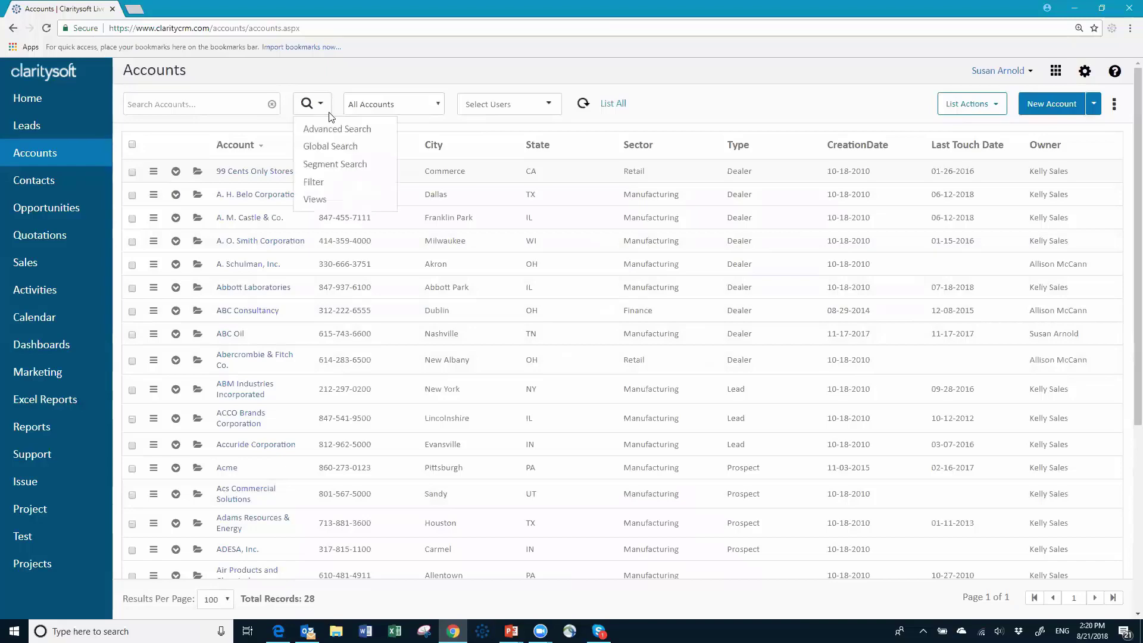
{"action": "left_click", "coordinate": [349, 166]}
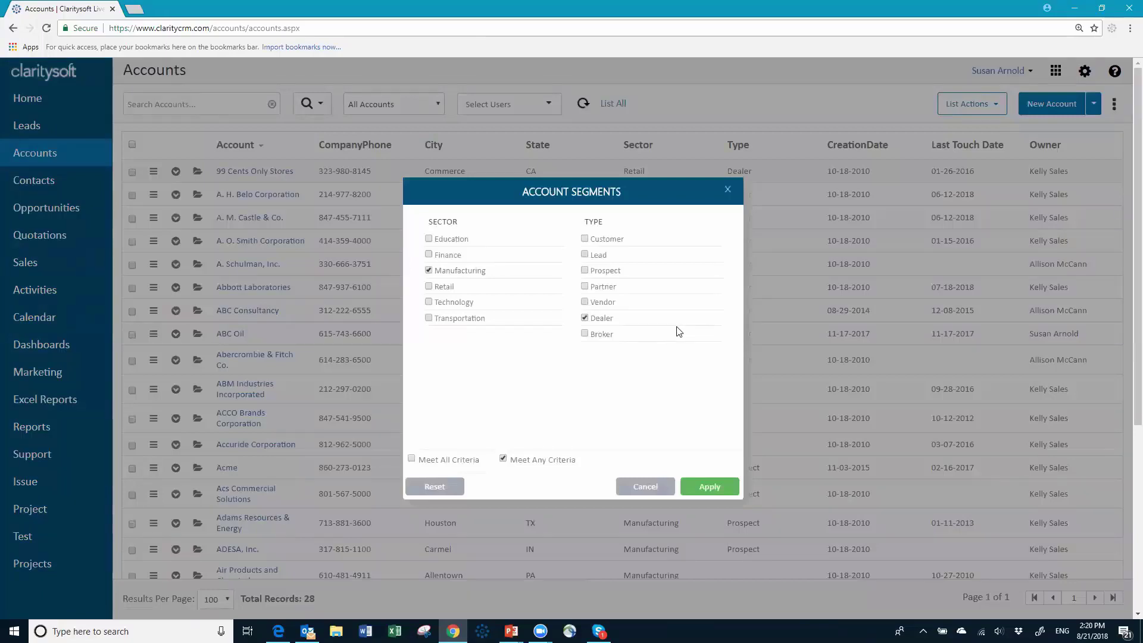
{"action": "left_click", "coordinate": [645, 487]}
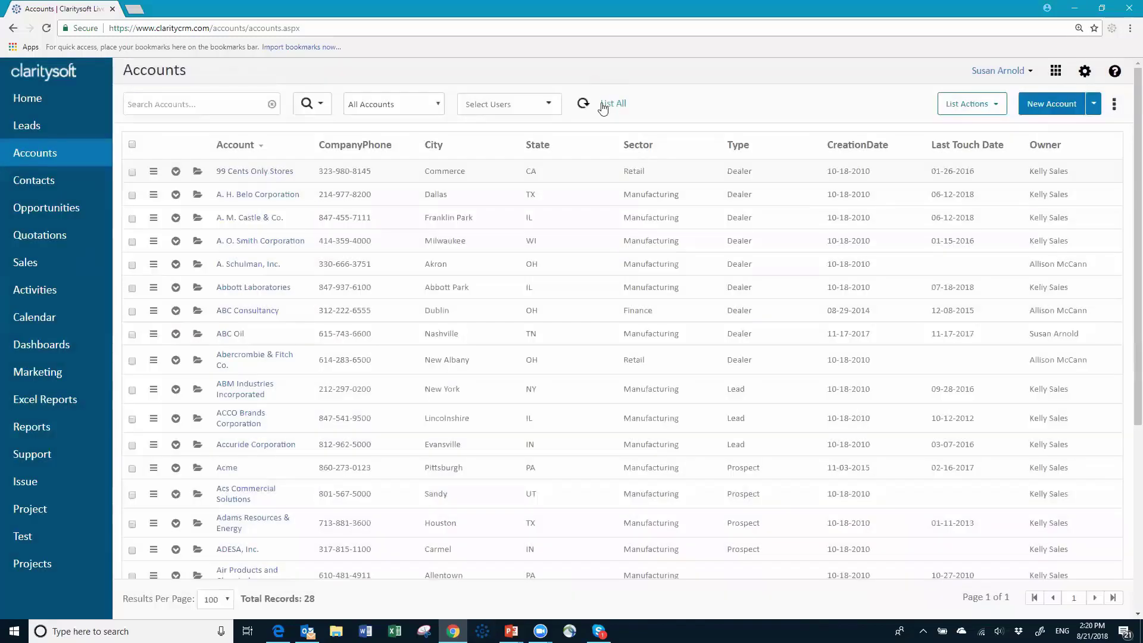
{"action": "left_click", "coordinate": [612, 103]}
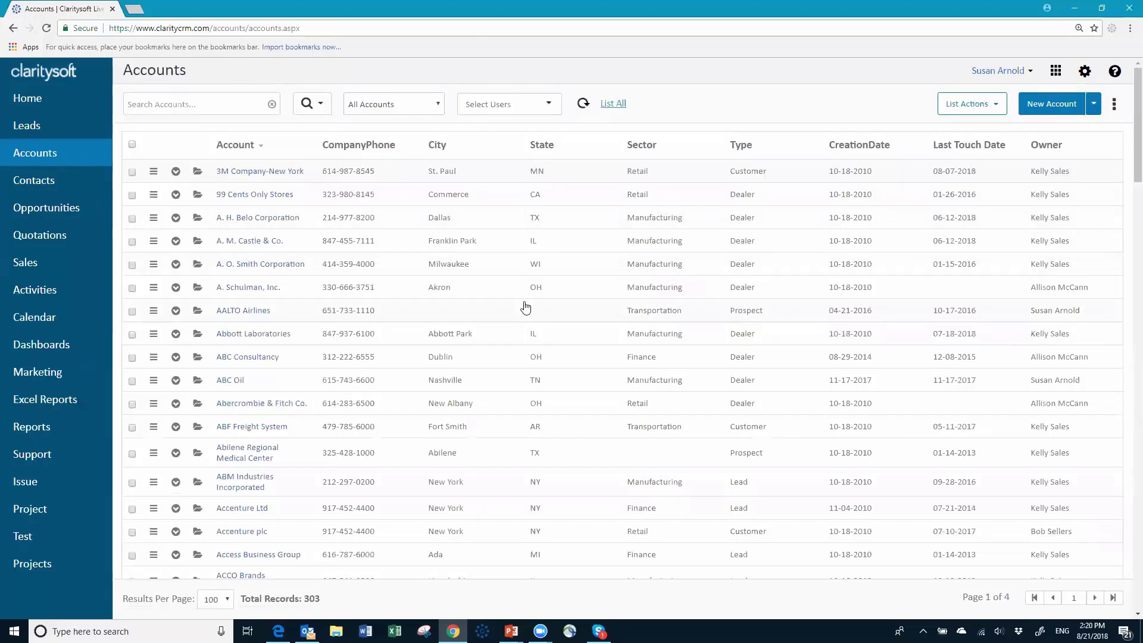
Run a global search from the accounts list for "glob" that includes leads, accounts, and contacts, and look through the results
{"action": "left_click", "coordinate": [321, 105]}
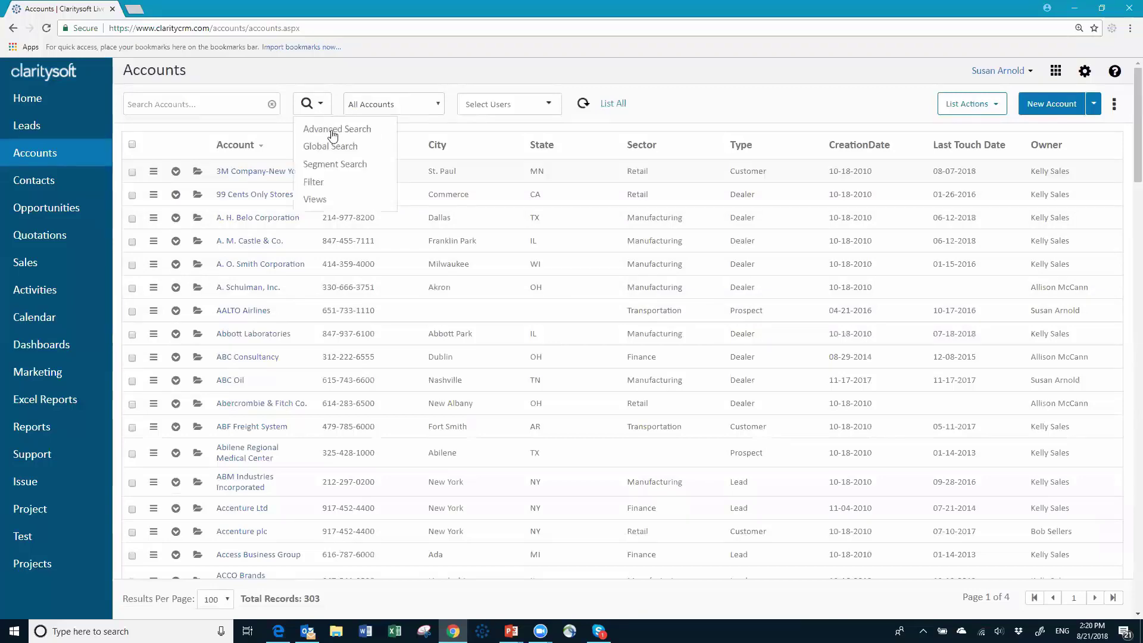
{"action": "left_click", "coordinate": [341, 153]}
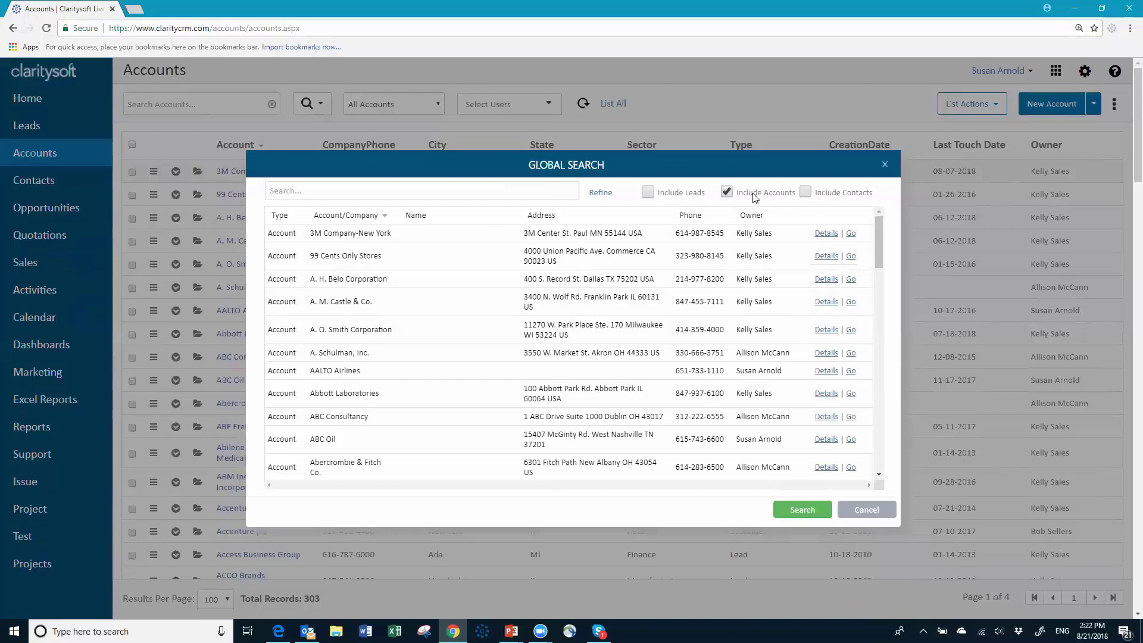
{"action": "left_click", "coordinate": [649, 193]}
{"action": "left_click", "coordinate": [808, 194]}
{"action": "left_click", "coordinate": [323, 191]}
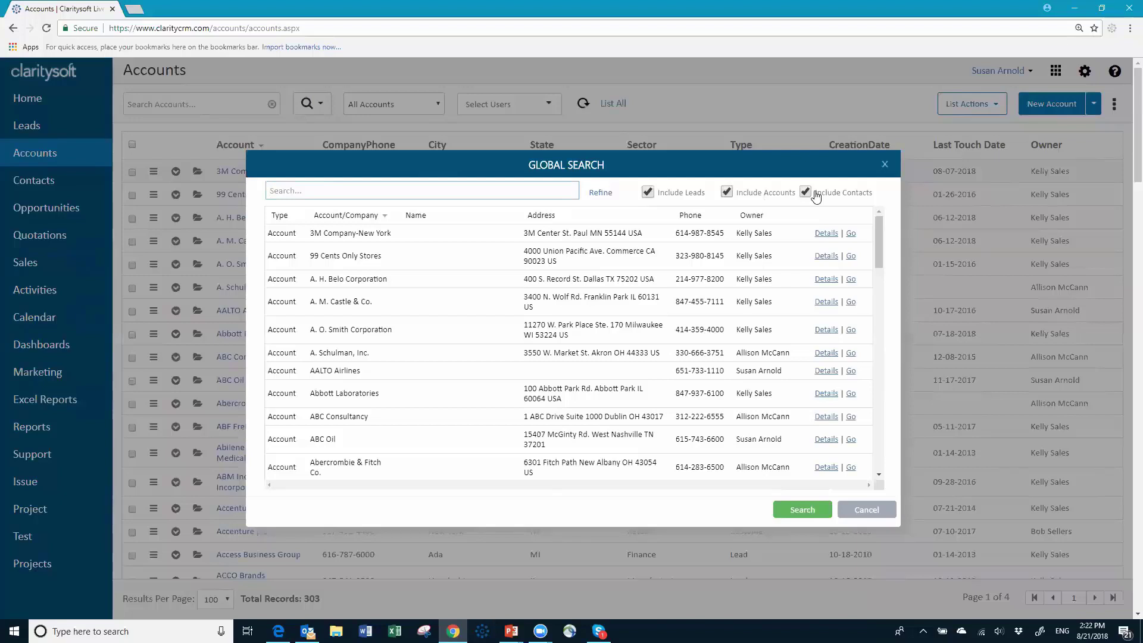
{"action": "type", "text": "glob"}
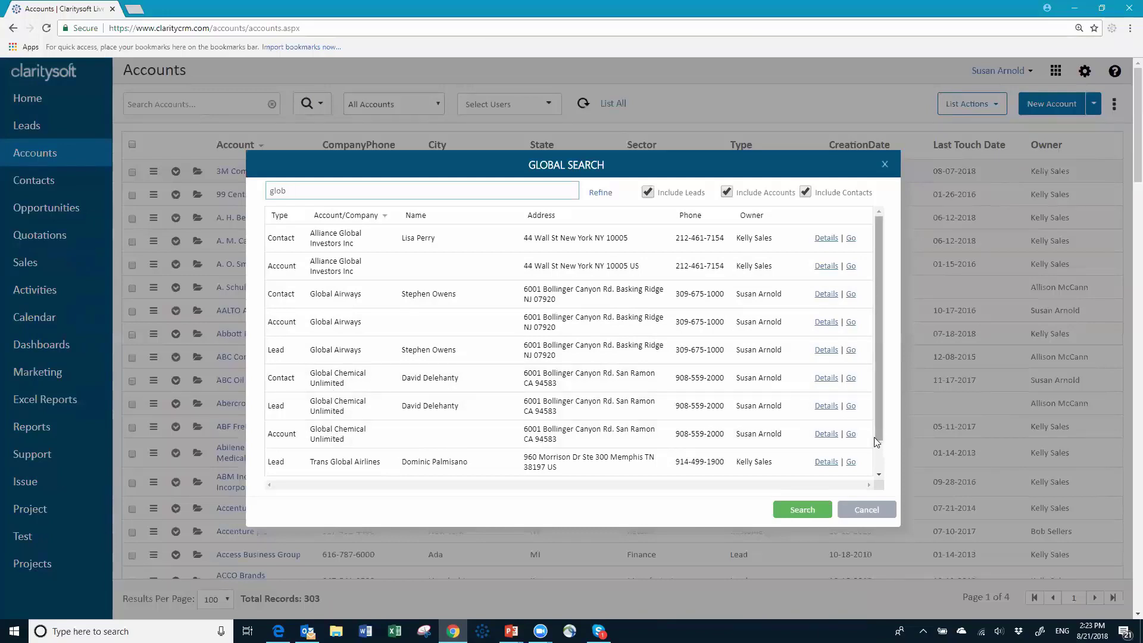
{"action": "mouse_move", "coordinate": [884, 440]}
{"action": "left_mouse_down"}
{"action": "mouse_move", "coordinate": [895, 474]}
{"action": "mouse_move", "coordinate": [889, 420]}
{"action": "left_mouse_up"}
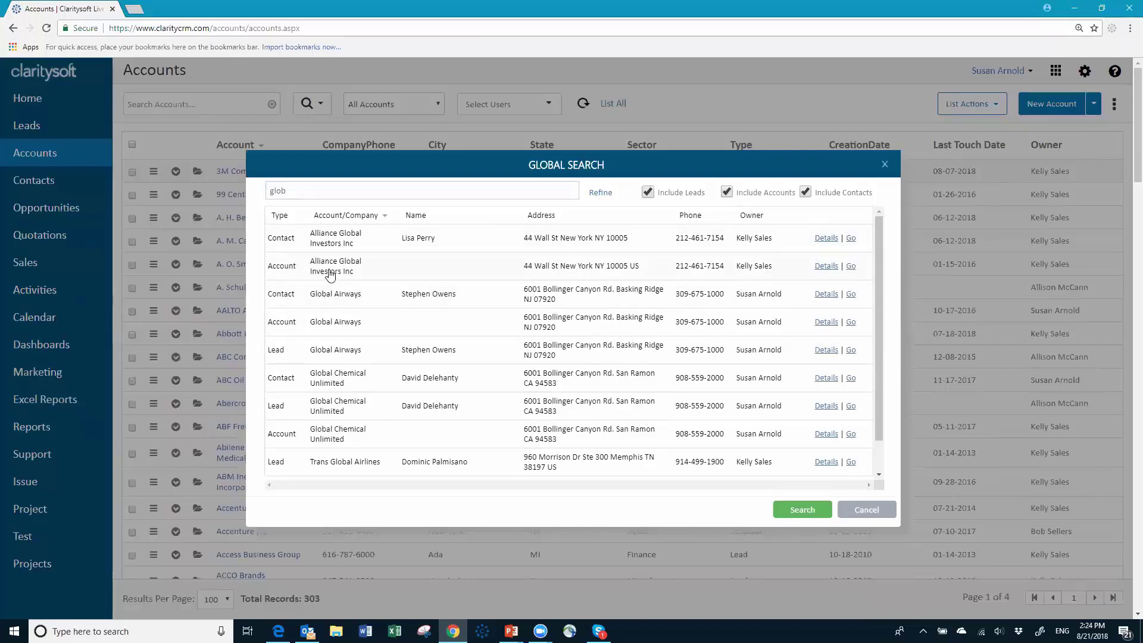
View the Alliance Global Investors Inc account's details, go to its full record, and return to the accounts list without saving
{"action": "left_click", "coordinate": [827, 267]}
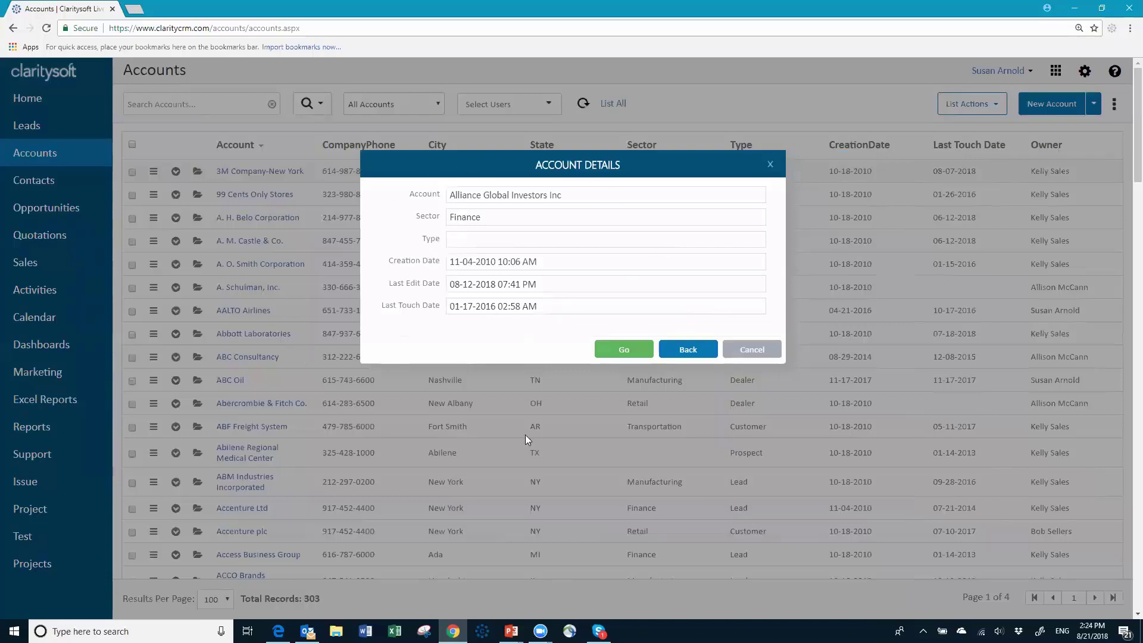
{"action": "left_click", "coordinate": [623, 355]}
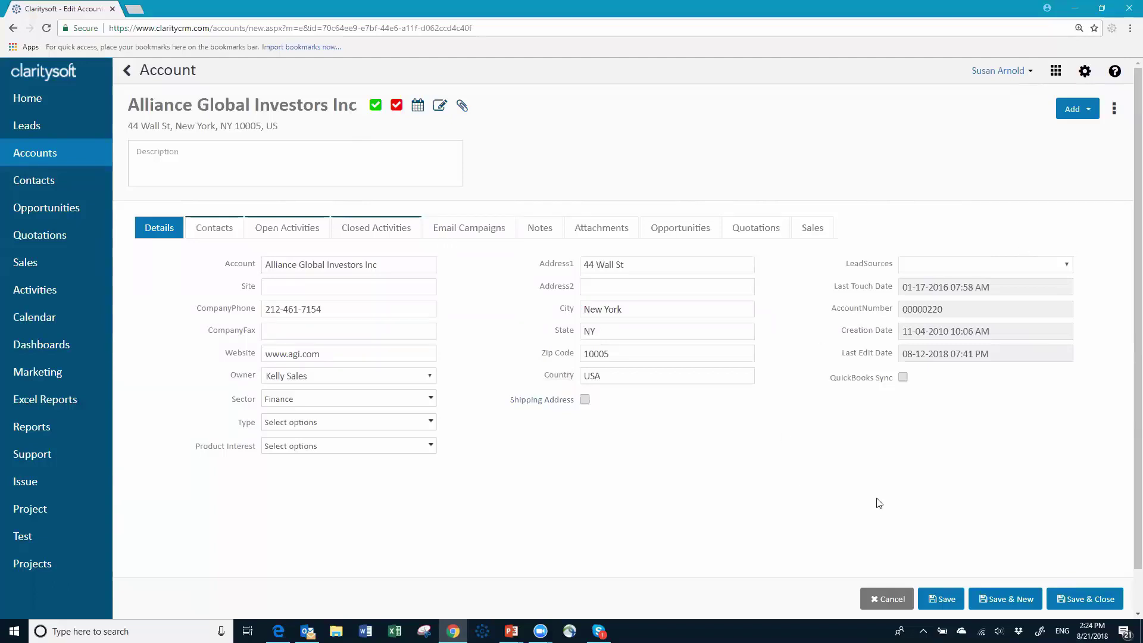
{"action": "left_click", "coordinate": [893, 599]}
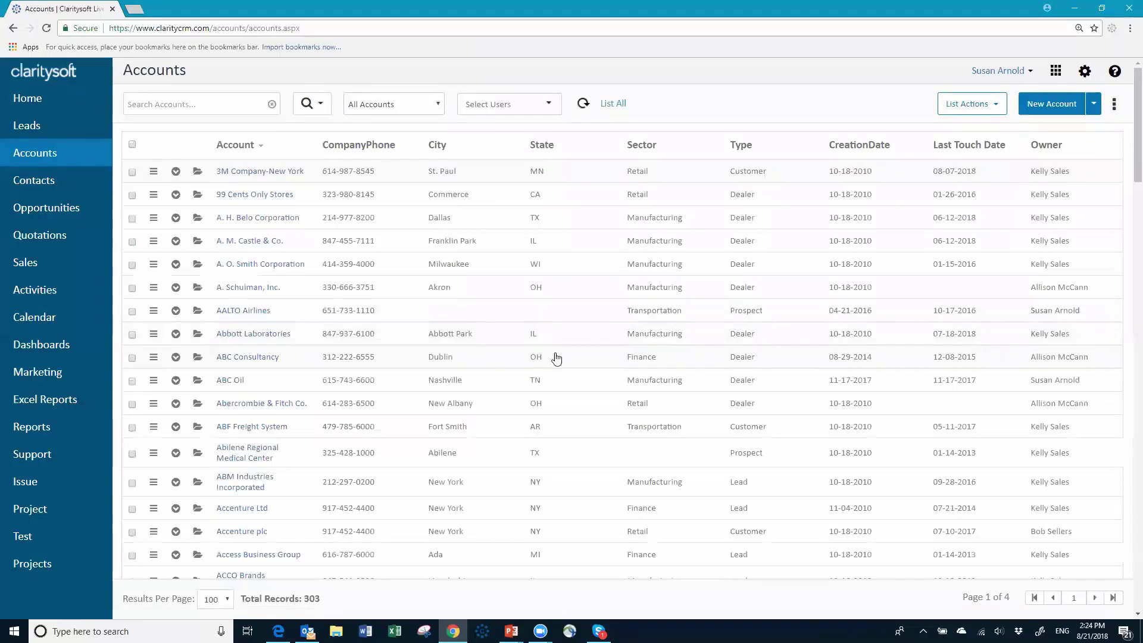
{"action": "left_click", "coordinate": [321, 107]}
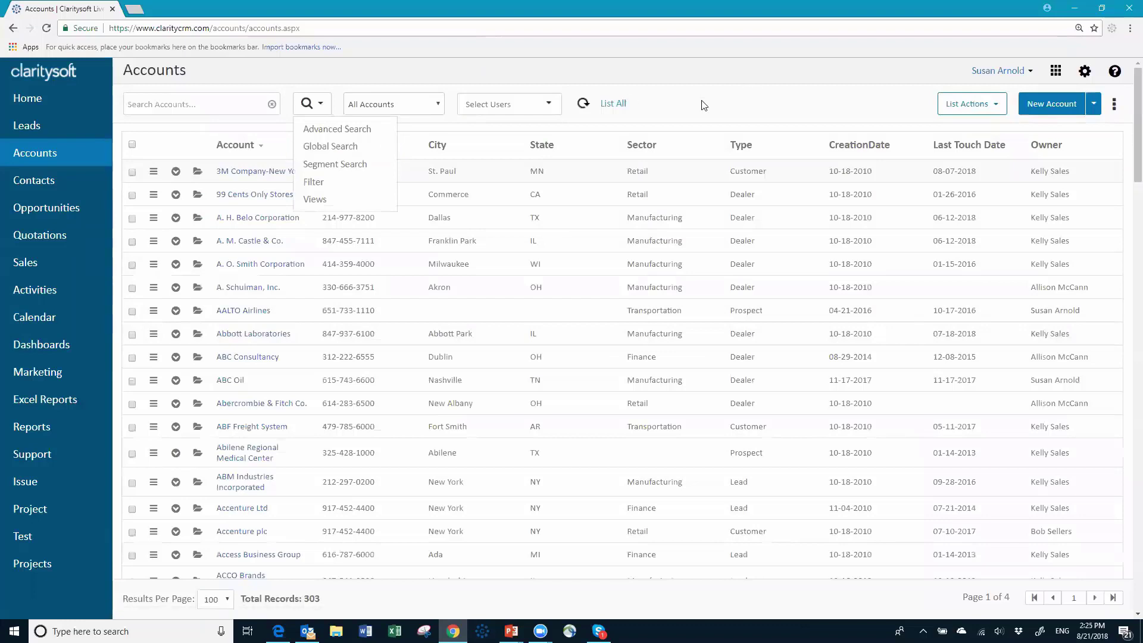
{"action": "left_click", "coordinate": [549, 118]}
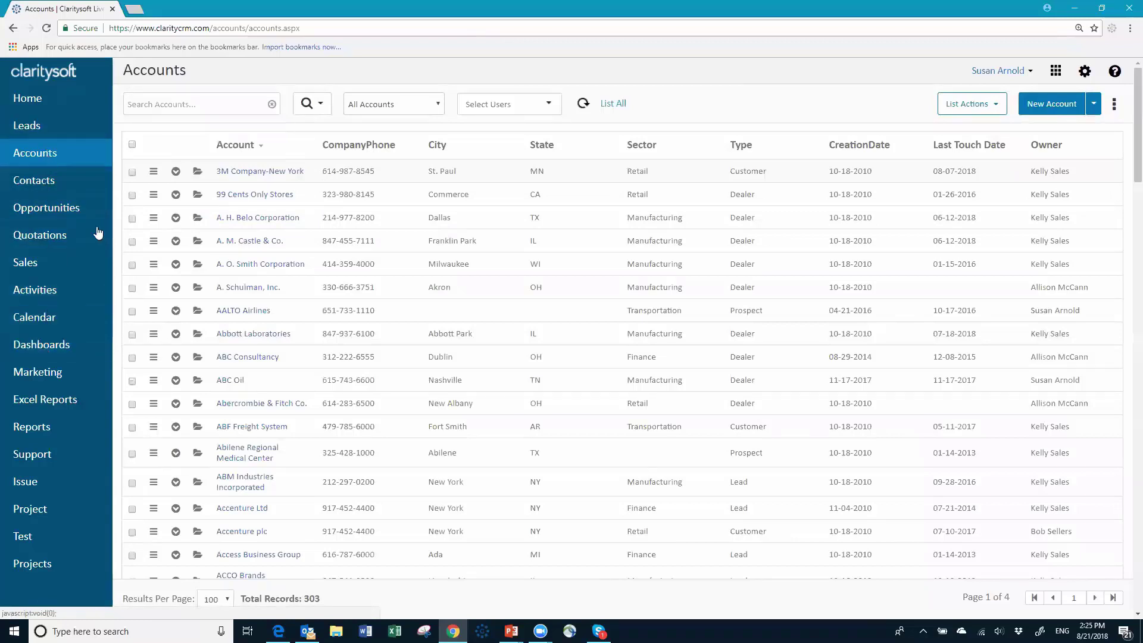
Run a global search from the Leads list for "glob", adding accounts and contacts, and close the search after viewing the results
{"action": "left_click", "coordinate": [30, 128]}
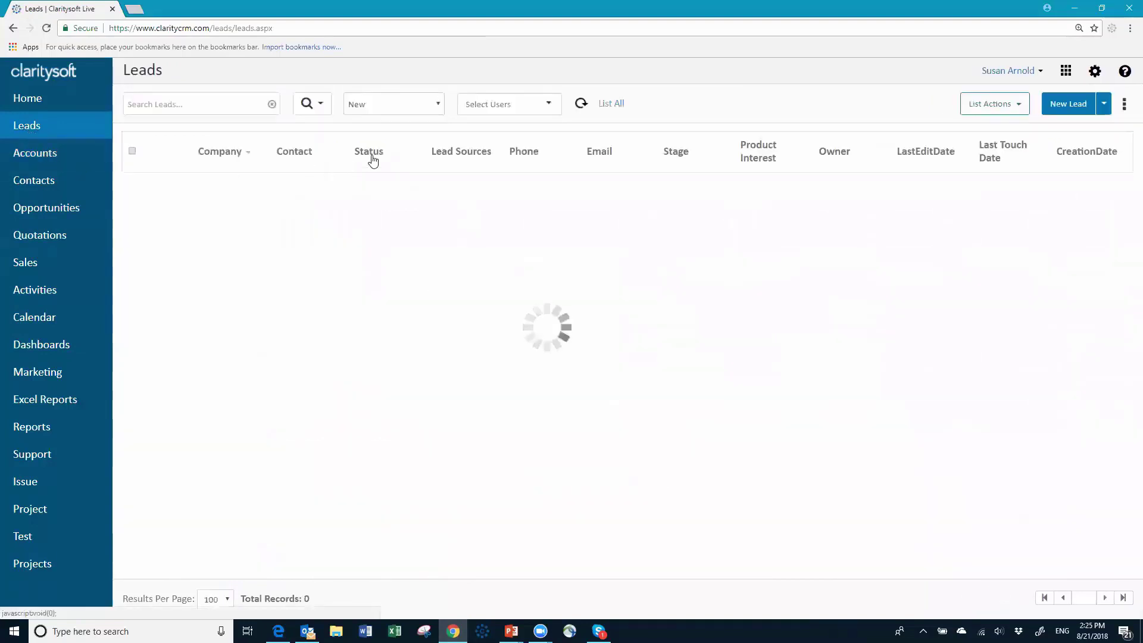
{"action": "left_click", "coordinate": [321, 106]}
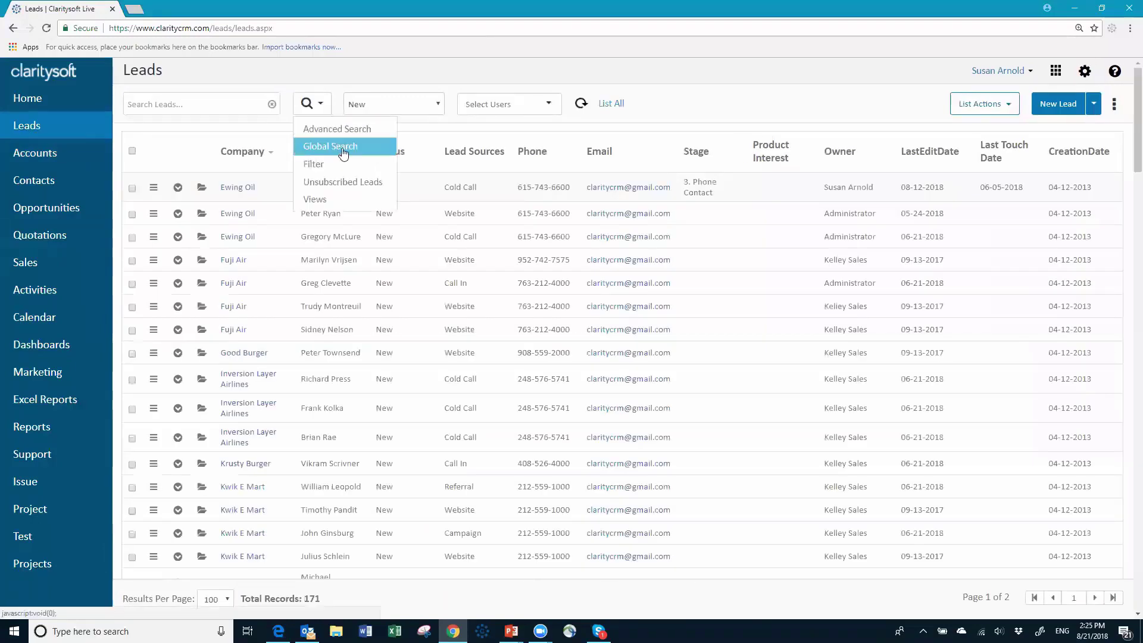
{"action": "left_click", "coordinate": [344, 153]}
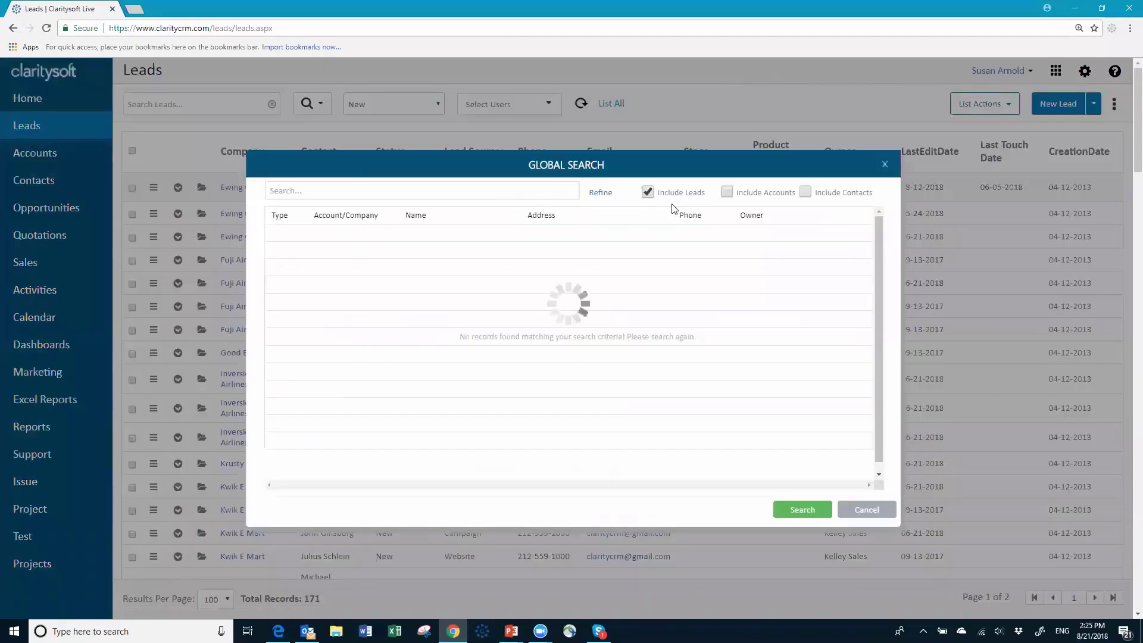
{"action": "left_click", "coordinate": [727, 192]}
{"action": "left_click", "coordinate": [807, 193]}
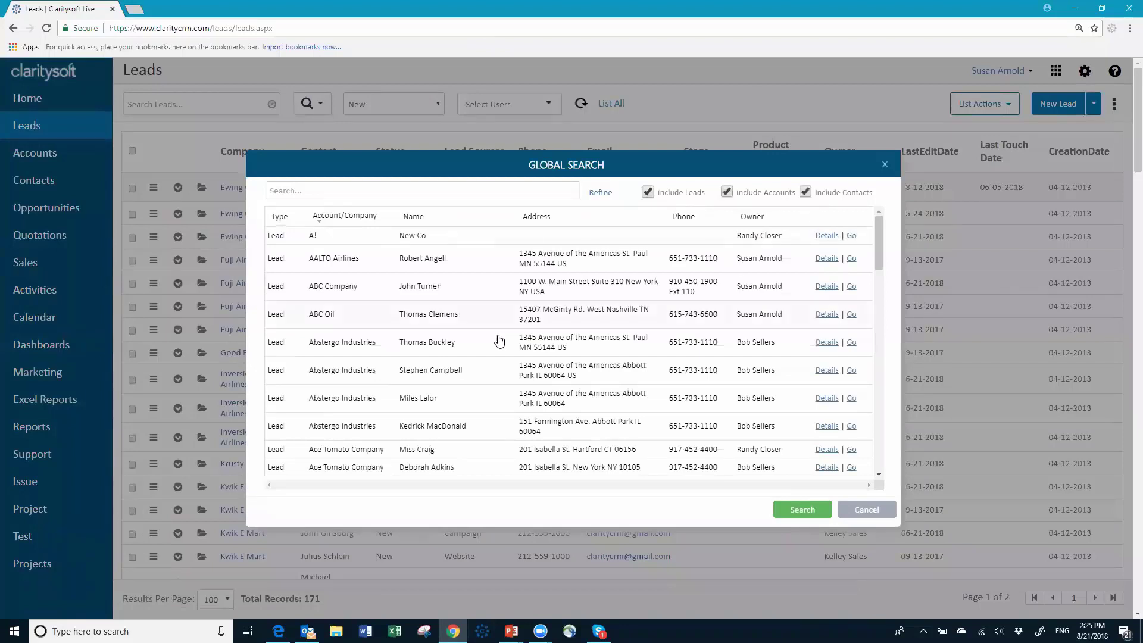
{"action": "left_click", "coordinate": [401, 188]}
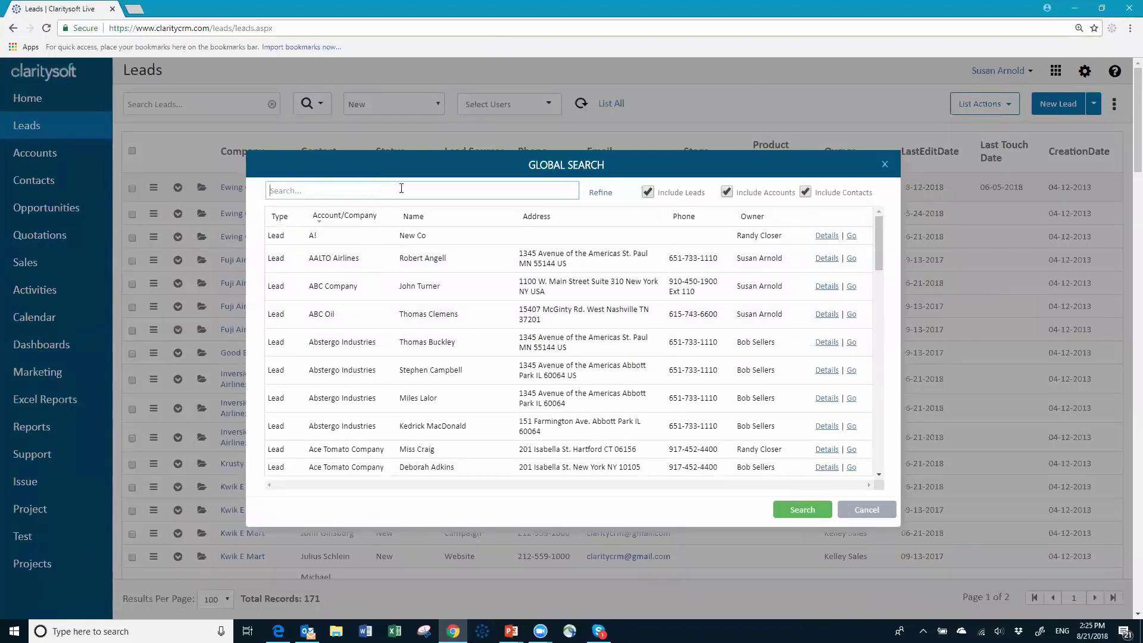
{"action": "type", "text": "glob"}
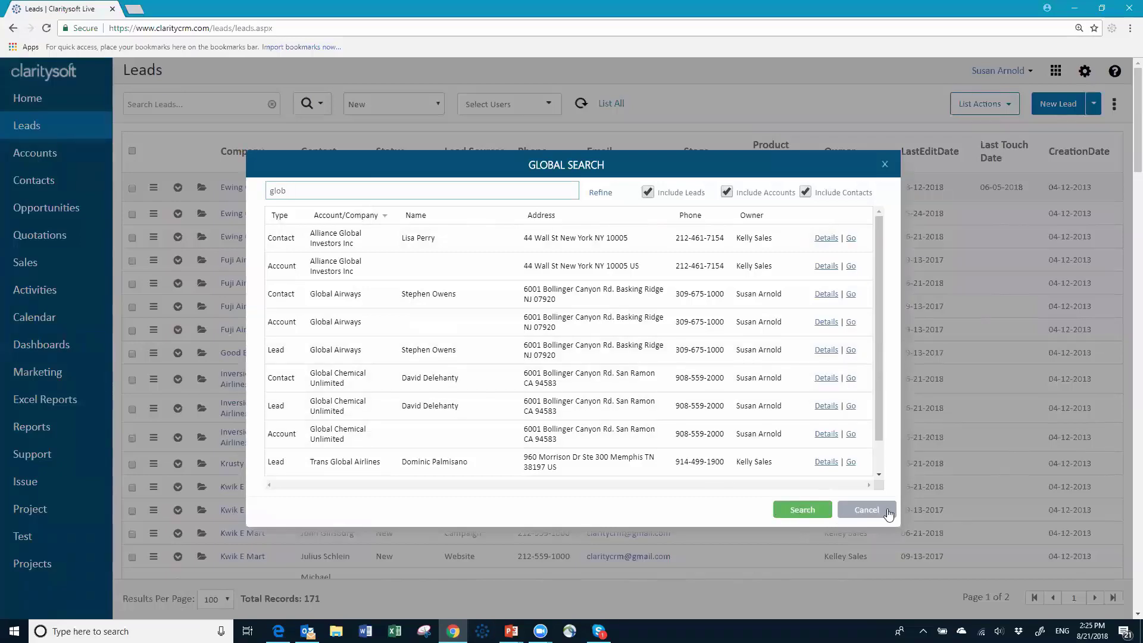
{"action": "left_click", "coordinate": [864, 512]}
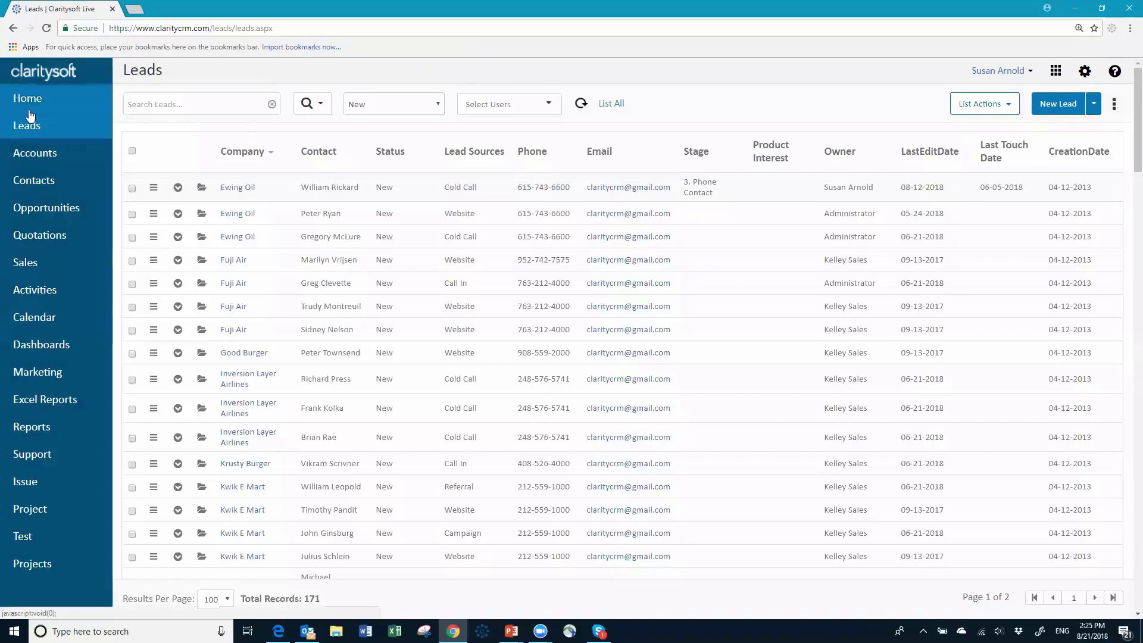
Open Advanced Search for accounts and examine its Form, Standard, Time, and Product Filter options
{"action": "left_click", "coordinate": [44, 155]}
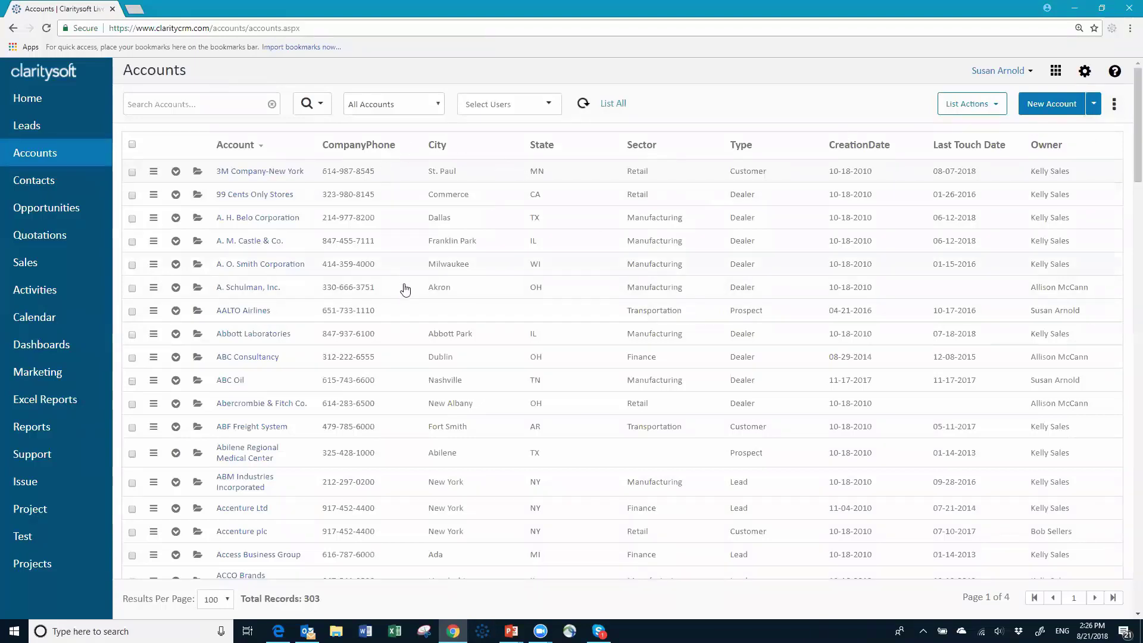
{"action": "left_click", "coordinate": [321, 105]}
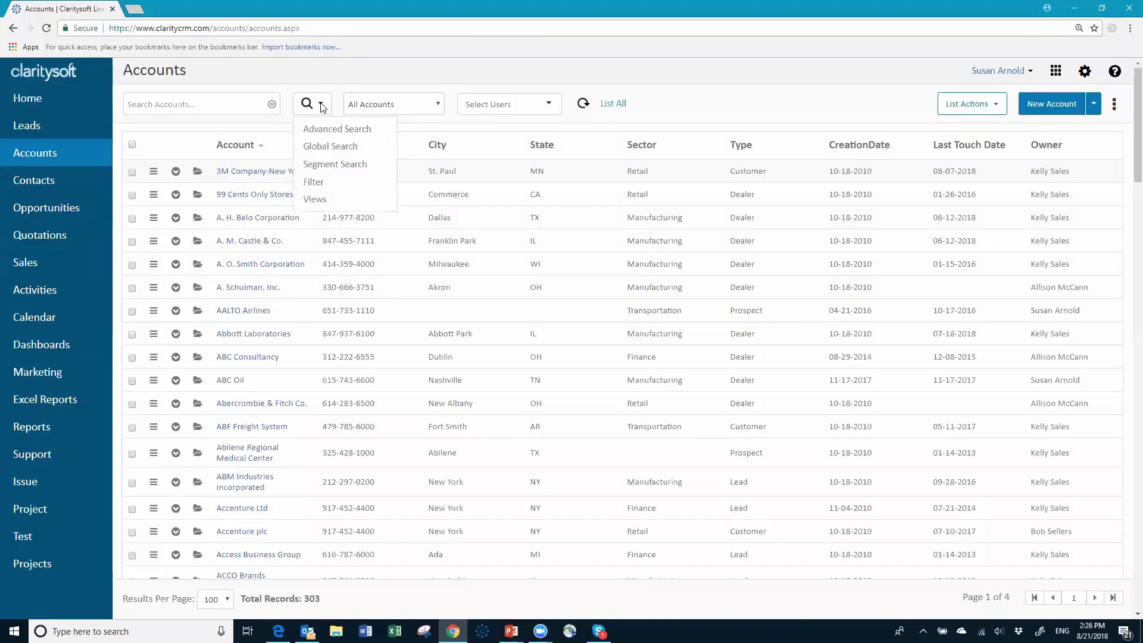
{"action": "left_click", "coordinate": [337, 129]}
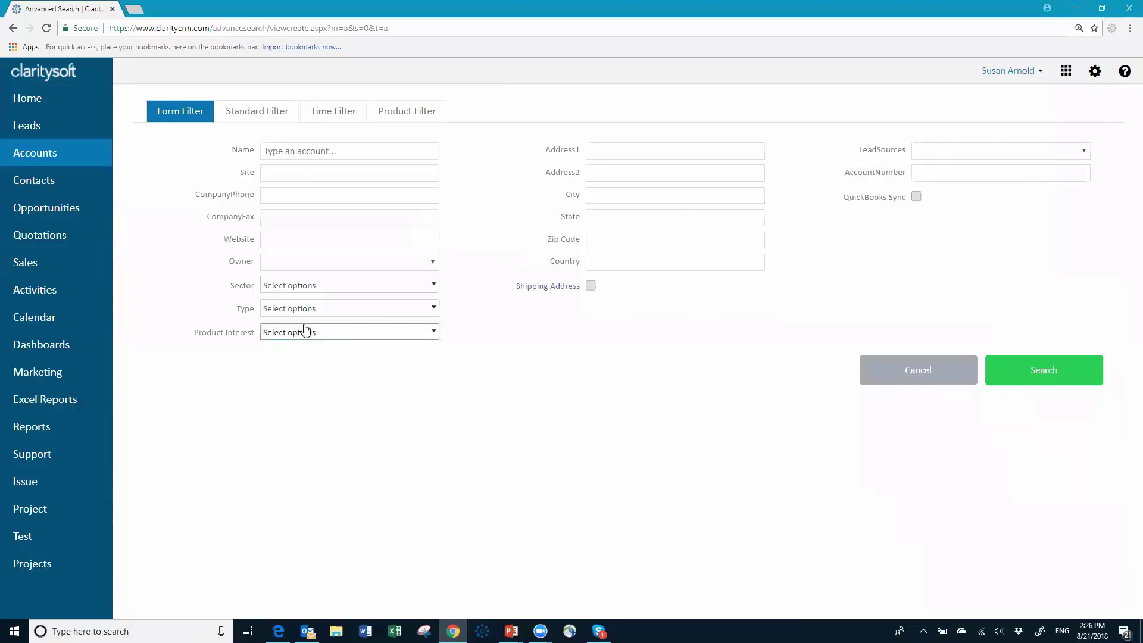
{"action": "left_click", "coordinate": [255, 112]}
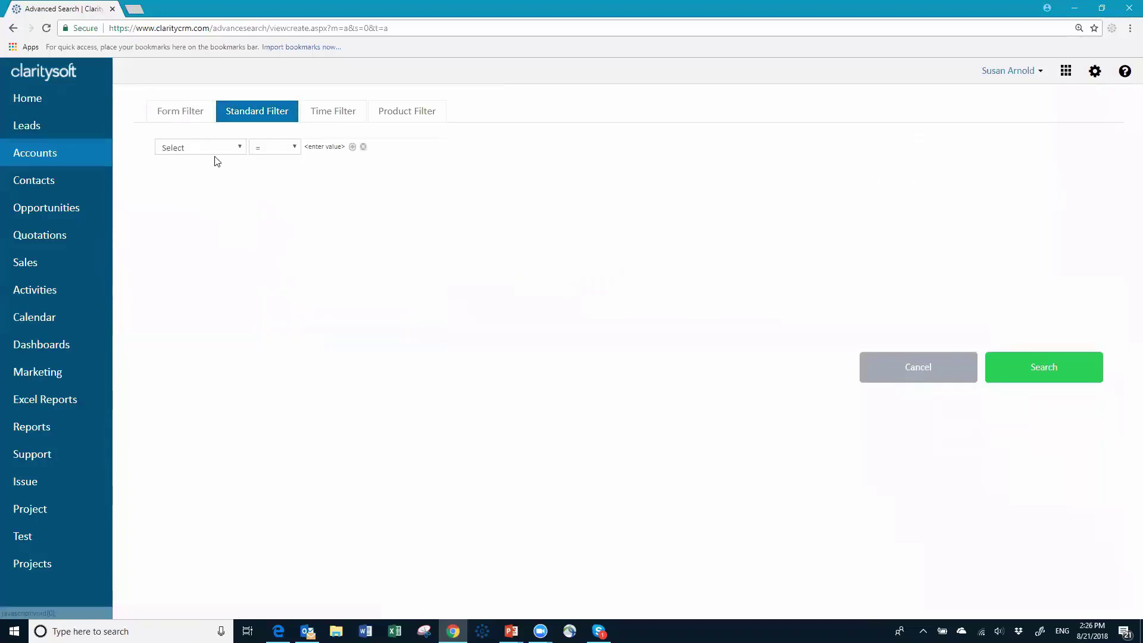
{"action": "left_click", "coordinate": [332, 114]}
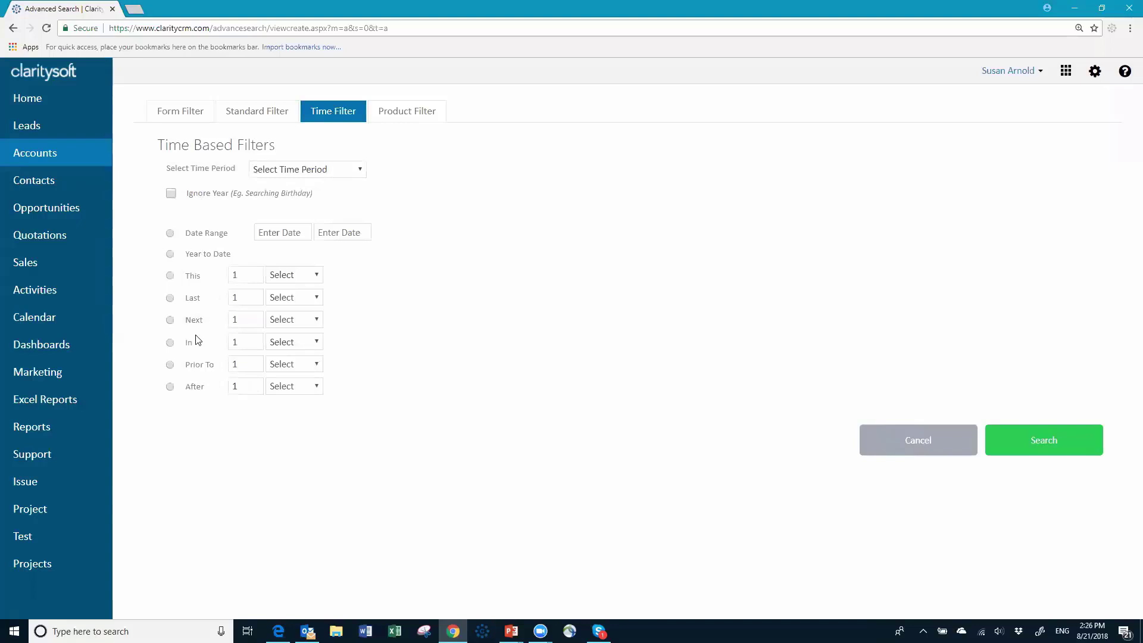
{"action": "left_click", "coordinate": [399, 112]}
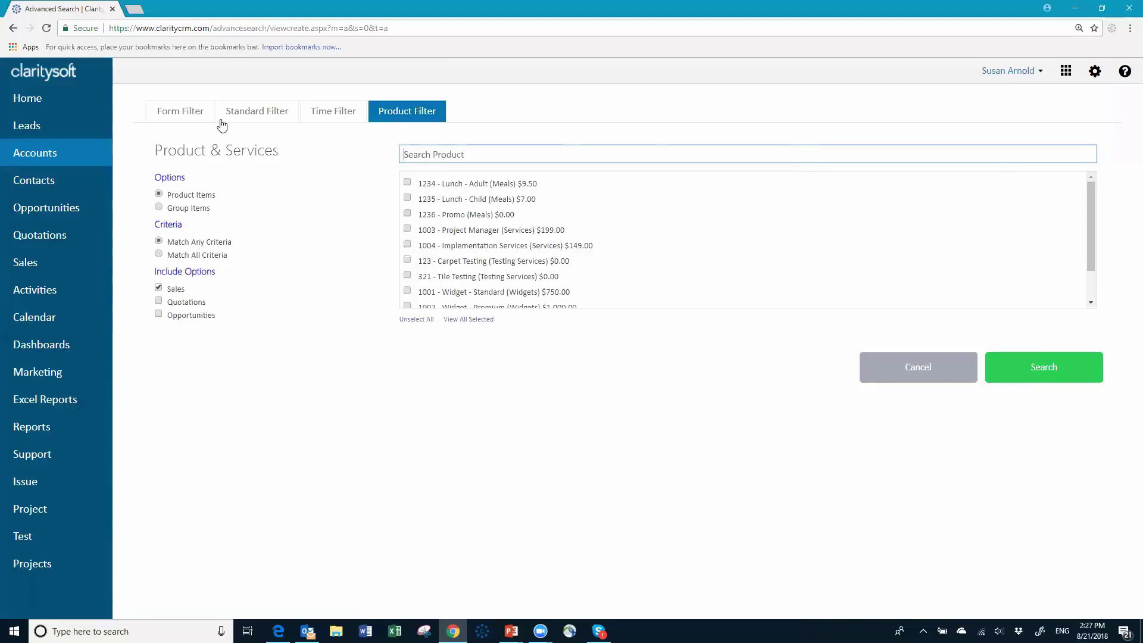
Run an advanced account search using the Form Filter with State set to "oh", leaving Sector unselected
{"action": "left_click", "coordinate": [197, 117]}
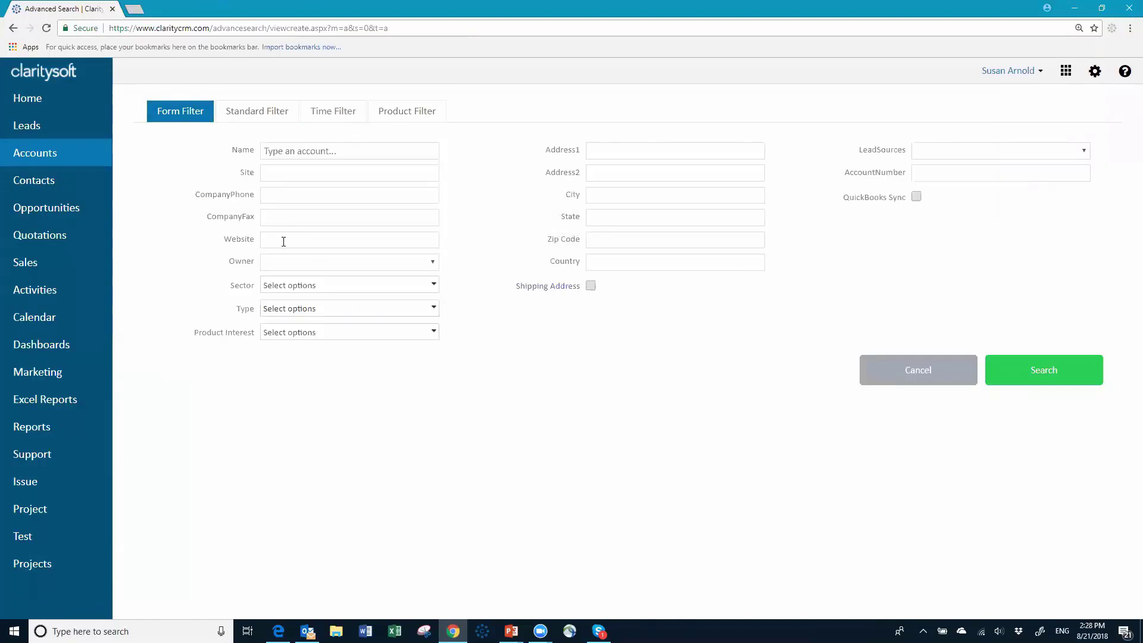
{"action": "left_click", "coordinate": [622, 217]}
{"action": "type", "text": "oh"}
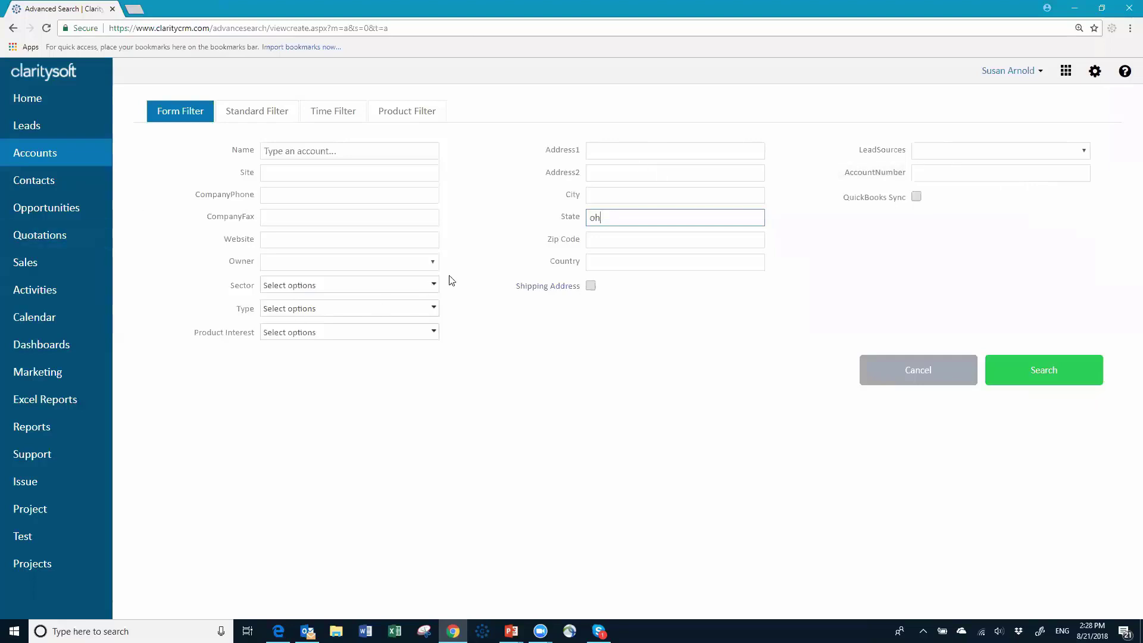
{"action": "left_click", "coordinate": [436, 288]}
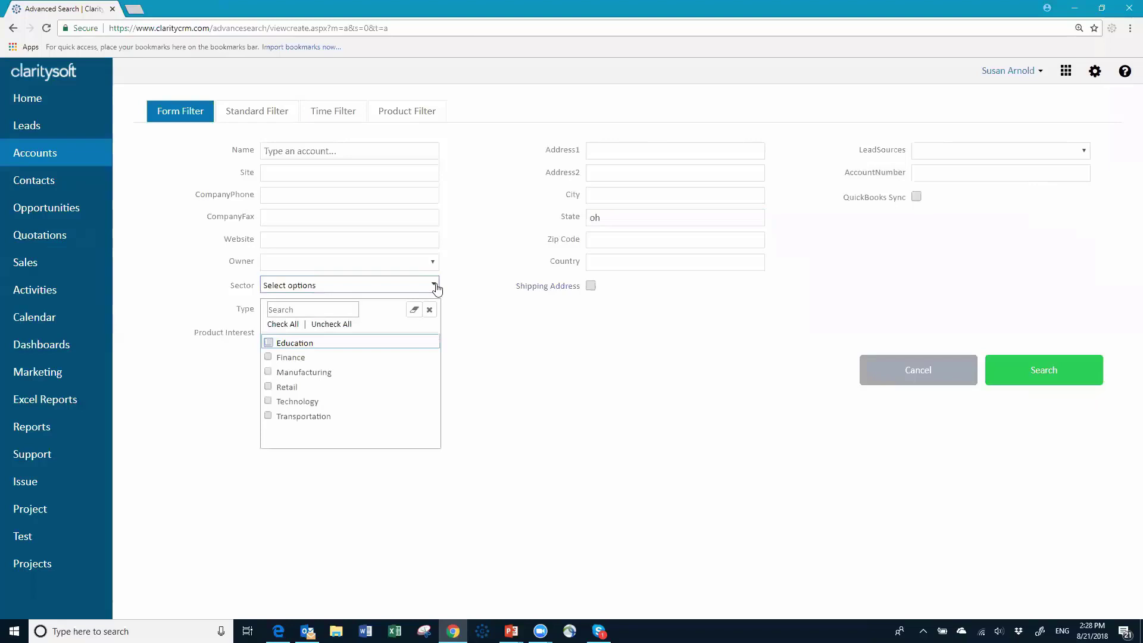
{"action": "left_click", "coordinate": [498, 396]}
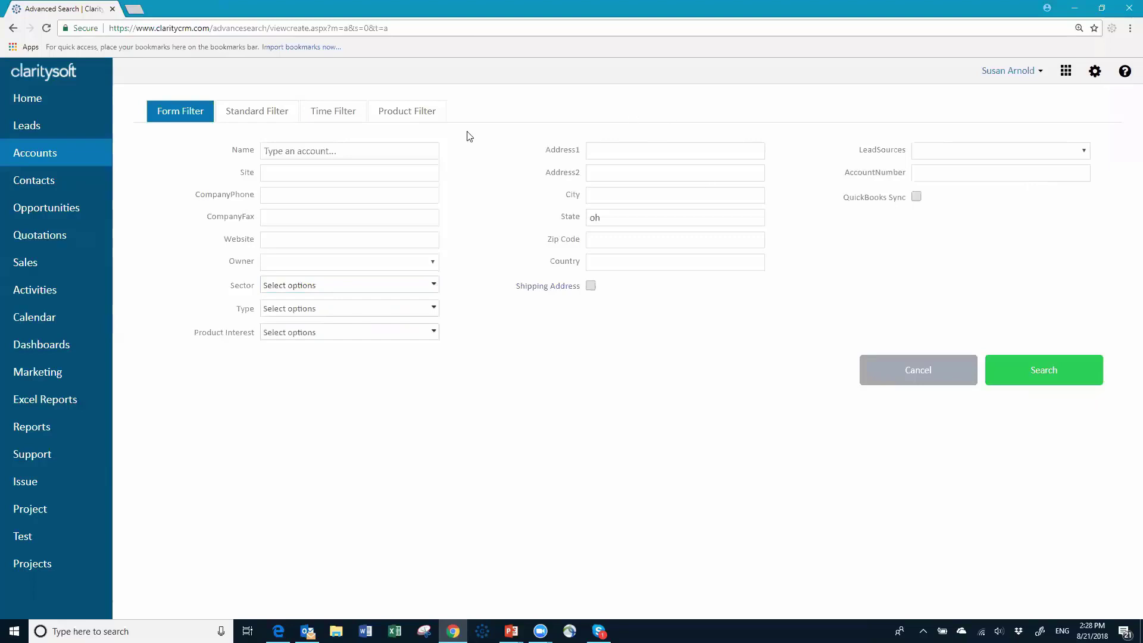
{"action": "left_click", "coordinate": [1045, 377]}
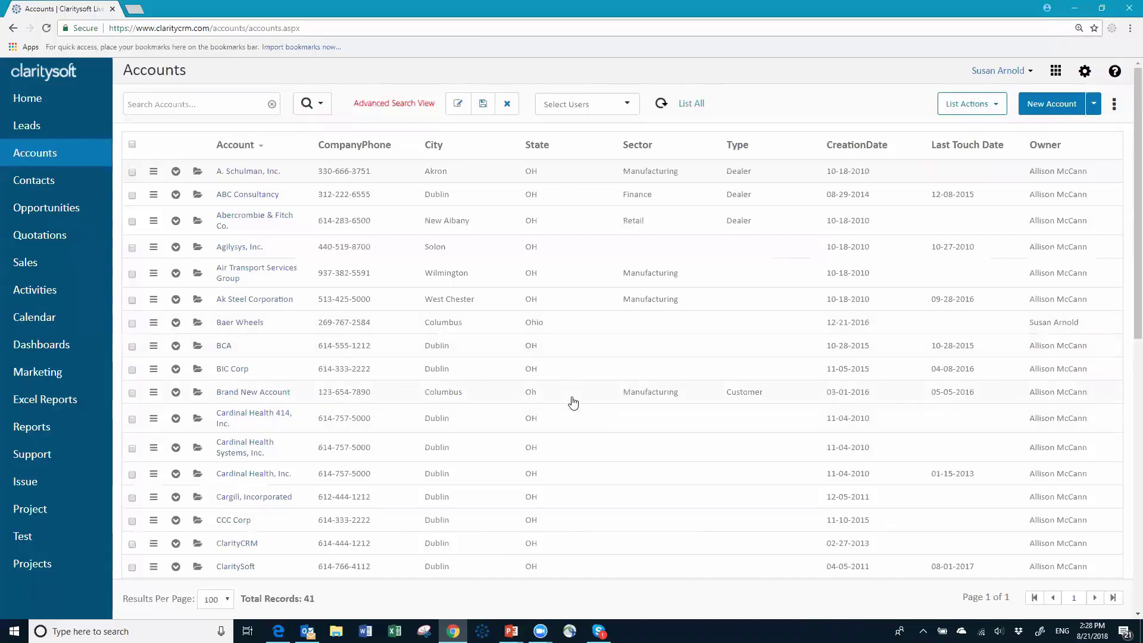
Look through the advanced search results, examining the State values of the listed accounts
{"action": "scroll", "coordinate": [573, 404], "scroll_direction": "down", "scroll_amount": 1}
{"action": "scroll", "coordinate": [573, 403], "scroll_direction": "down", "scroll_amount": 10}
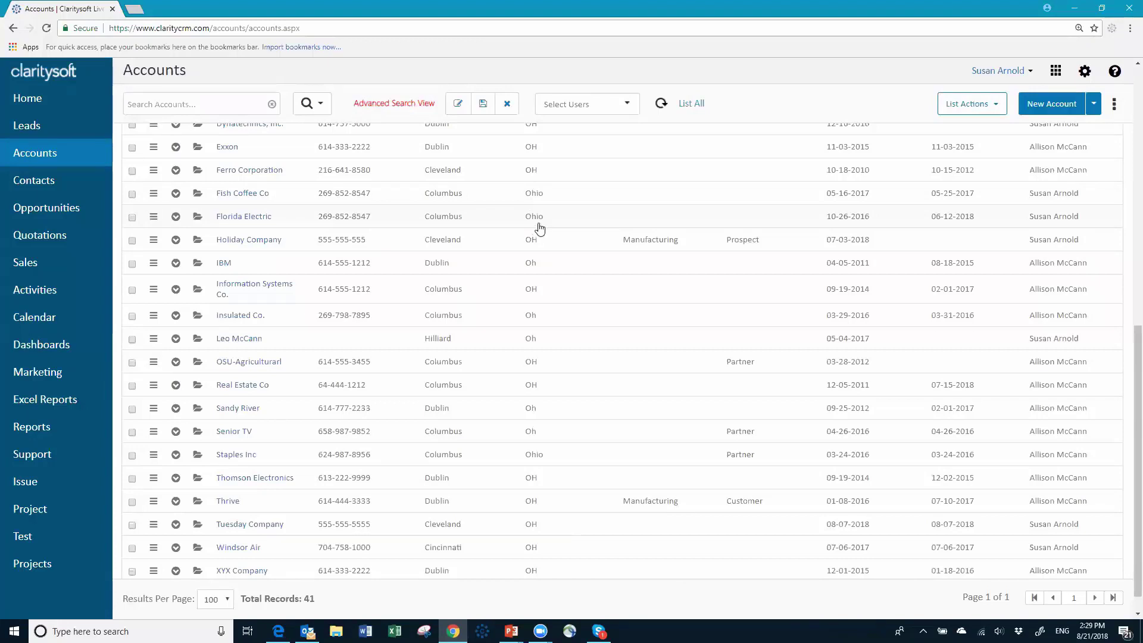
{"action": "scroll", "coordinate": [584, 377], "scroll_direction": "down", "scroll_amount": 1}
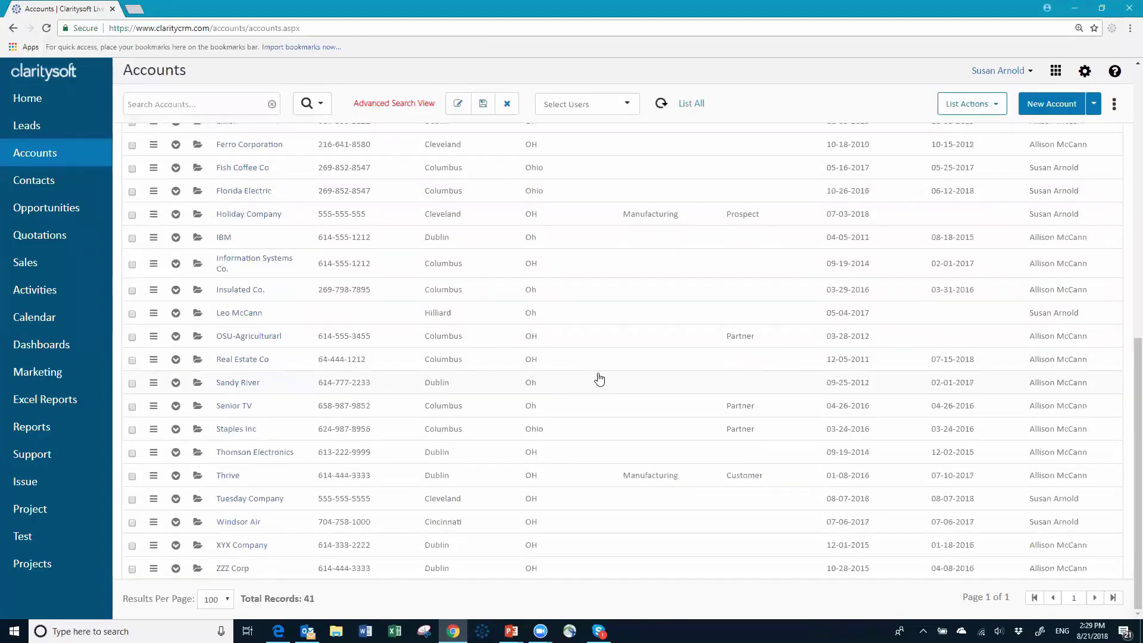
{"action": "scroll", "coordinate": [595, 366], "scroll_direction": "up", "scroll_amount": 5}
{"action": "scroll", "coordinate": [599, 349], "scroll_direction": "up", "scroll_amount": 2}
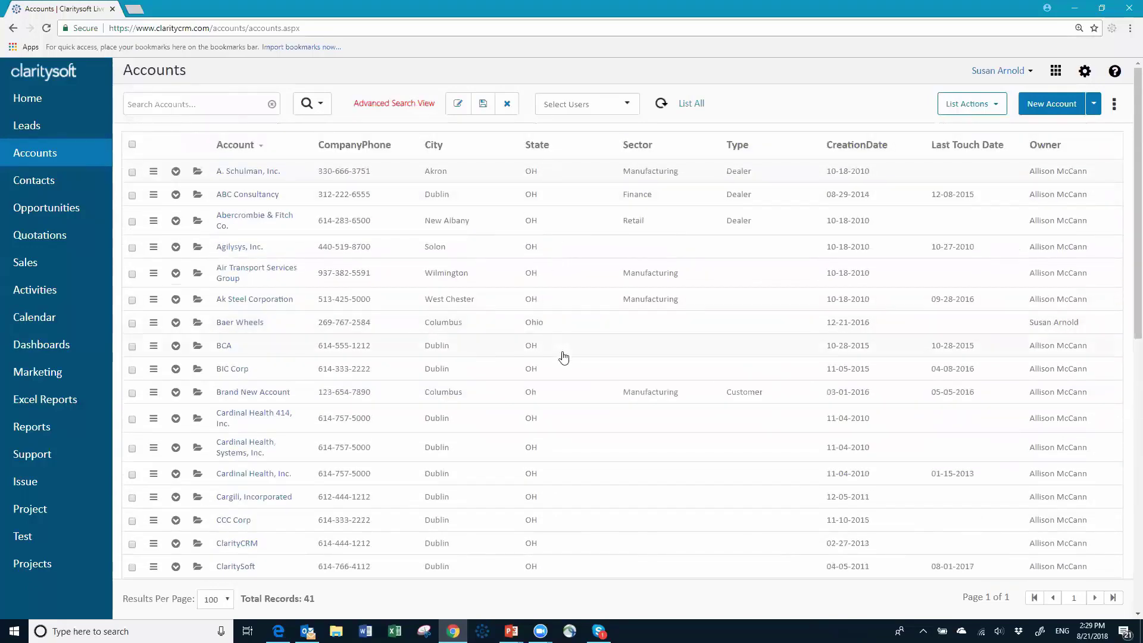
{"action": "scroll", "coordinate": [559, 339], "scroll_direction": "down", "scroll_amount": 1}
{"action": "scroll", "coordinate": [560, 341], "scroll_direction": "down", "scroll_amount": 5}
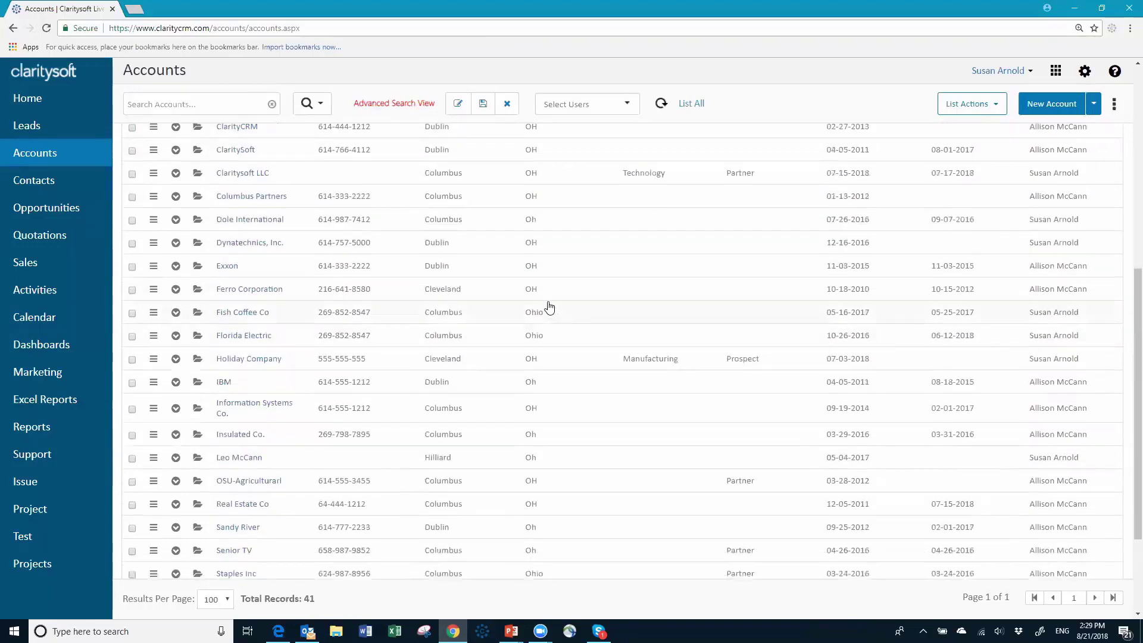
{"action": "scroll", "coordinate": [553, 298], "scroll_direction": "up", "scroll_amount": 5}
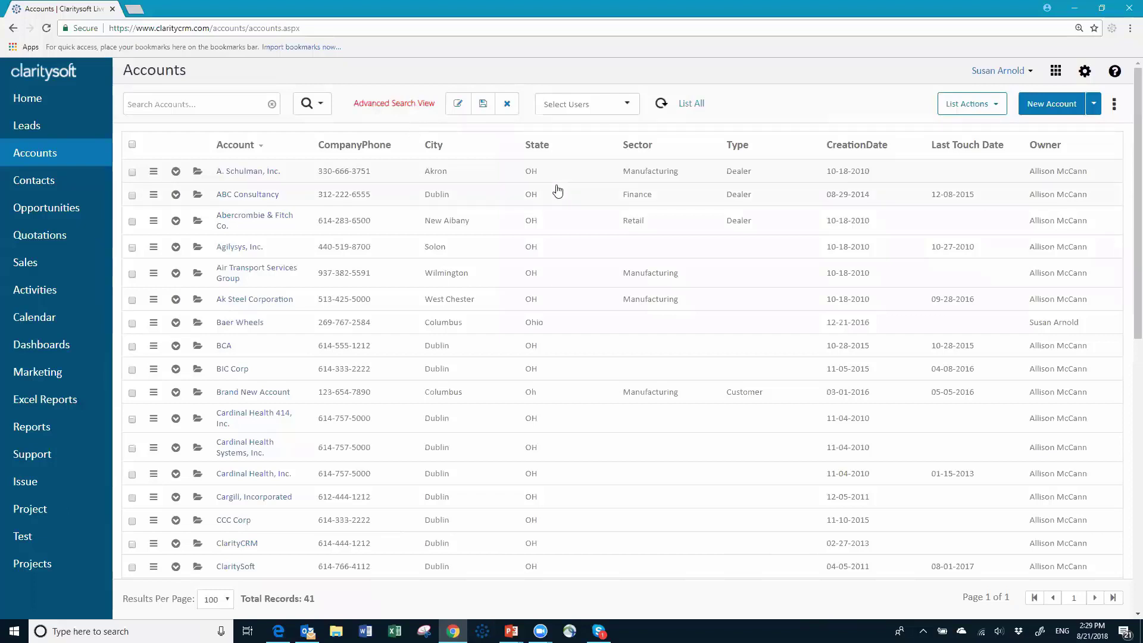
Save the advanced search as a new view named "Ohio List"
{"action": "left_click", "coordinate": [482, 105]}
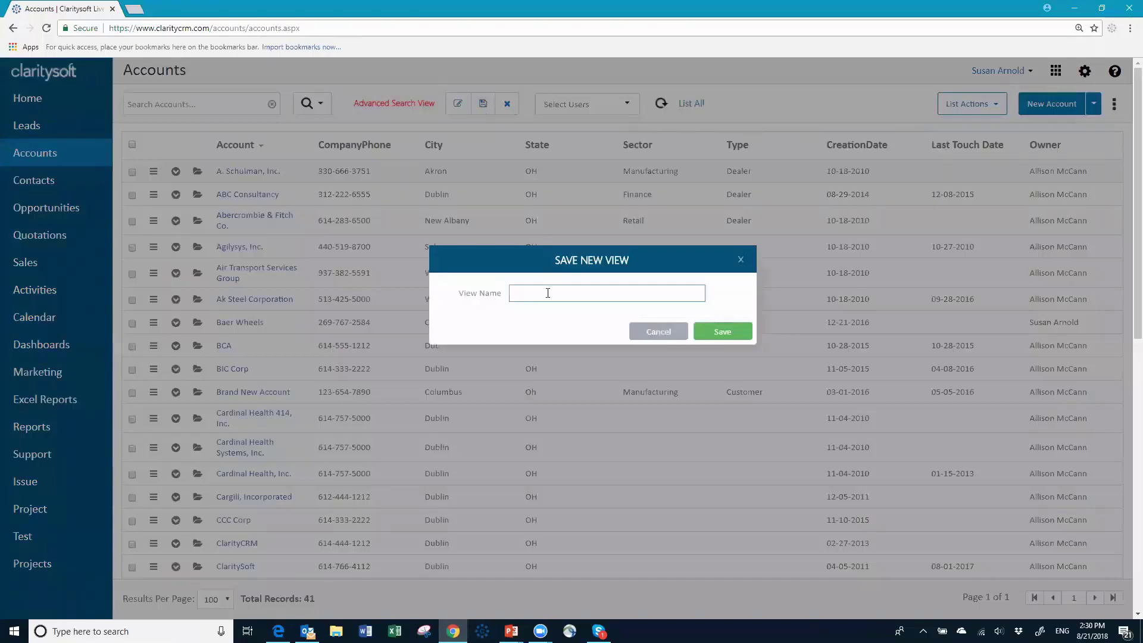
{"action": "type", "text": "Ohio List"}
{"action": "left_click", "coordinate": [714, 331]}
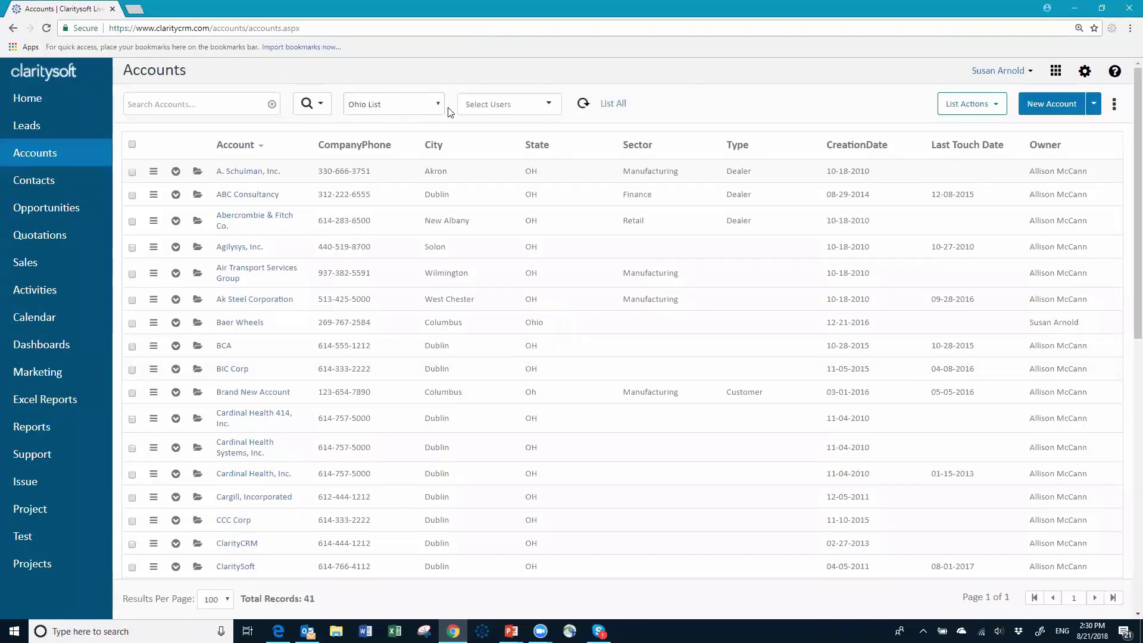
Switch the accounts list to All Accounts and back to Ohio List, and look over the available views
{"action": "left_click", "coordinate": [437, 106]}
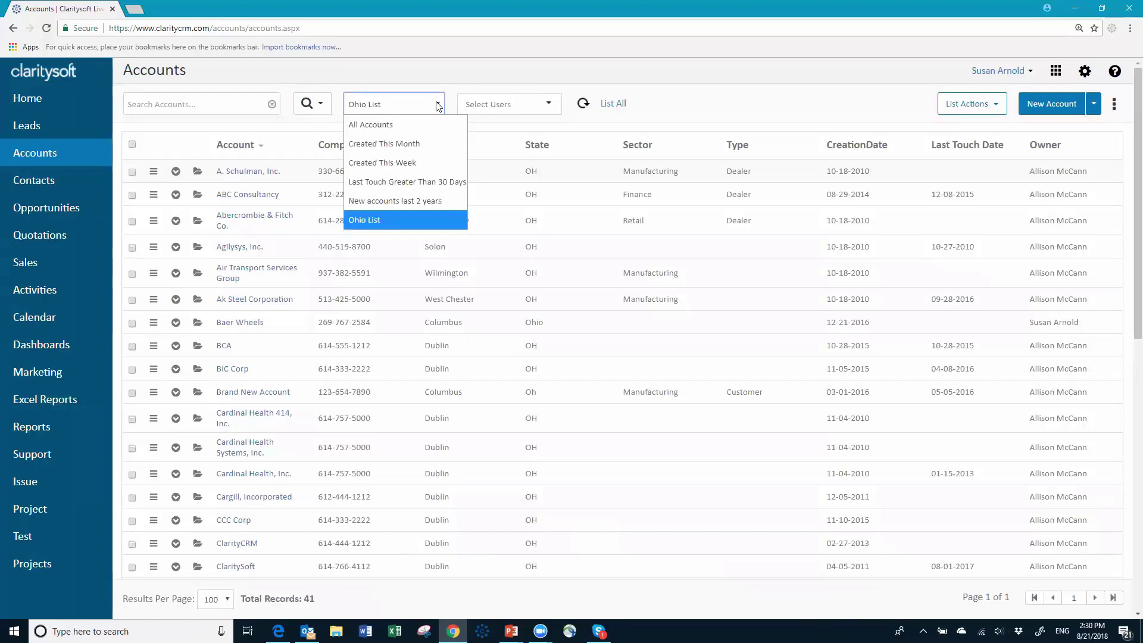
{"action": "left_click", "coordinate": [379, 128]}
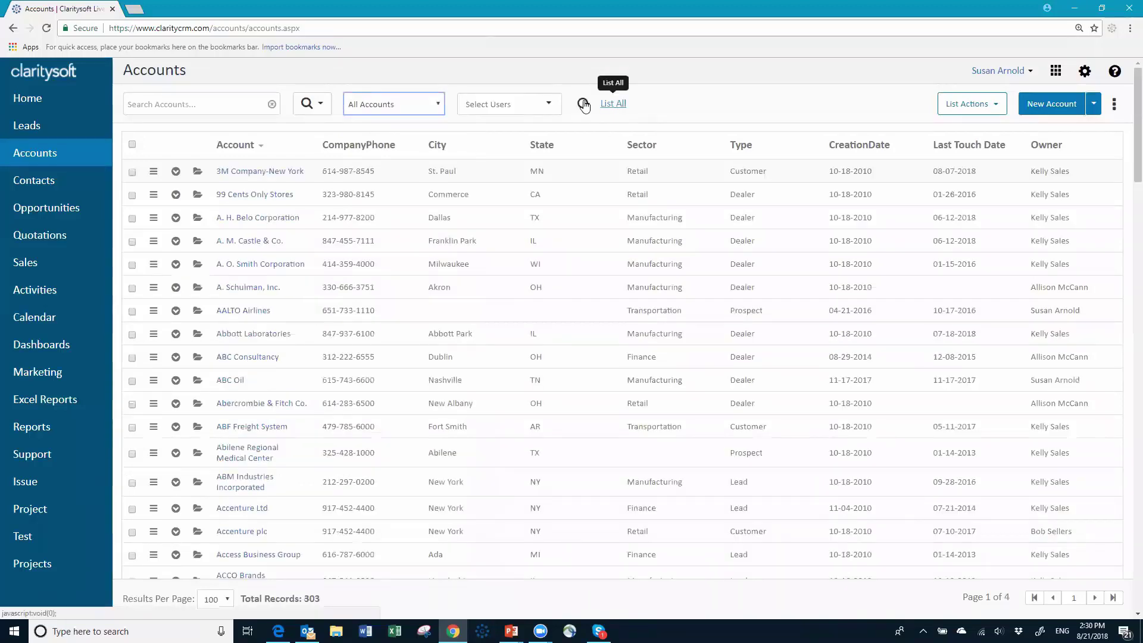
{"action": "left_click", "coordinate": [440, 105]}
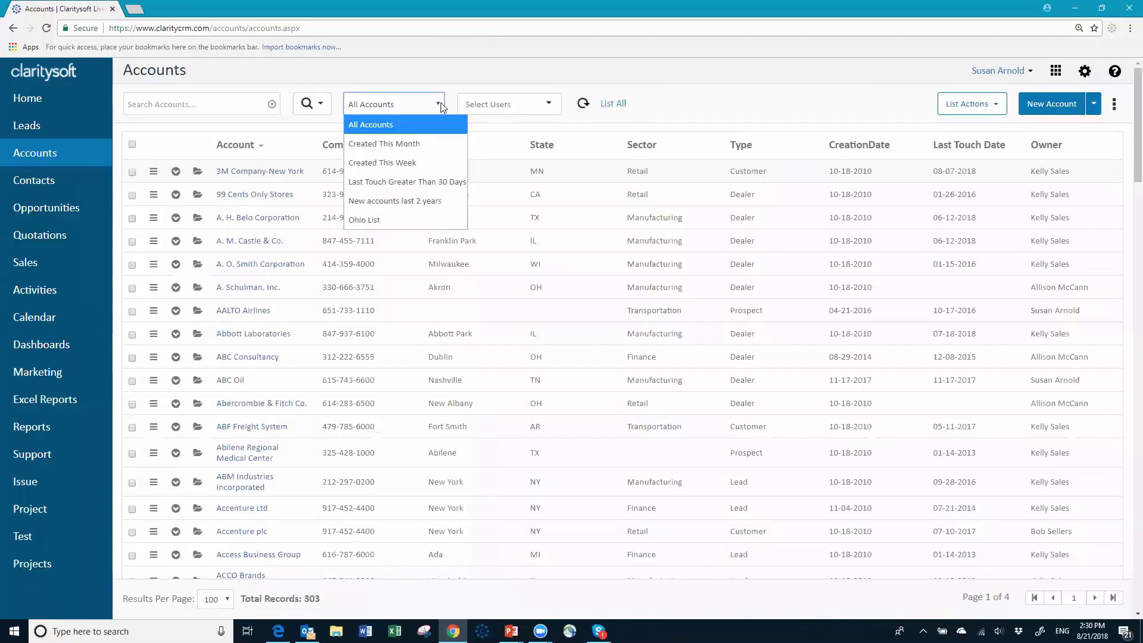
{"action": "left_click", "coordinate": [384, 219]}
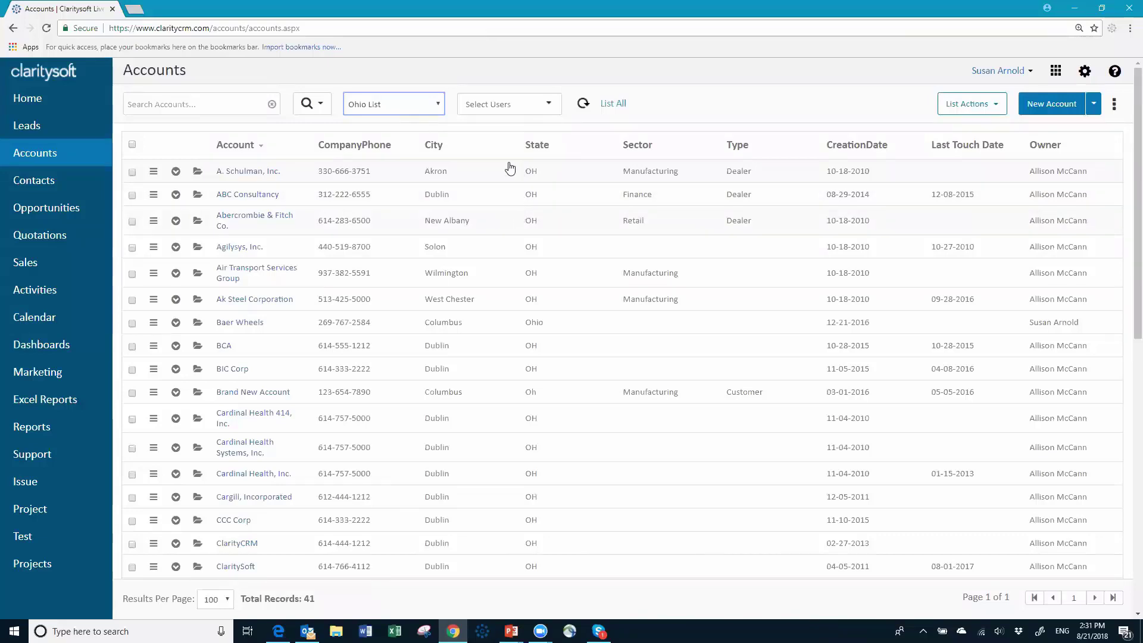
{"action": "left_click", "coordinate": [438, 107]}
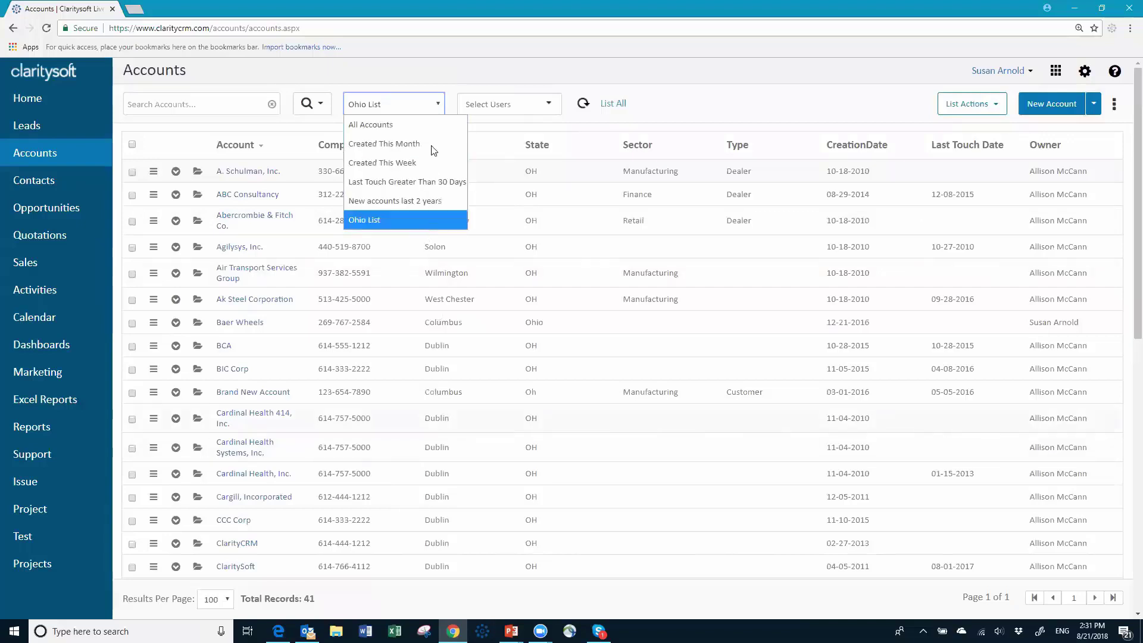
{"action": "left_click", "coordinate": [419, 101]}
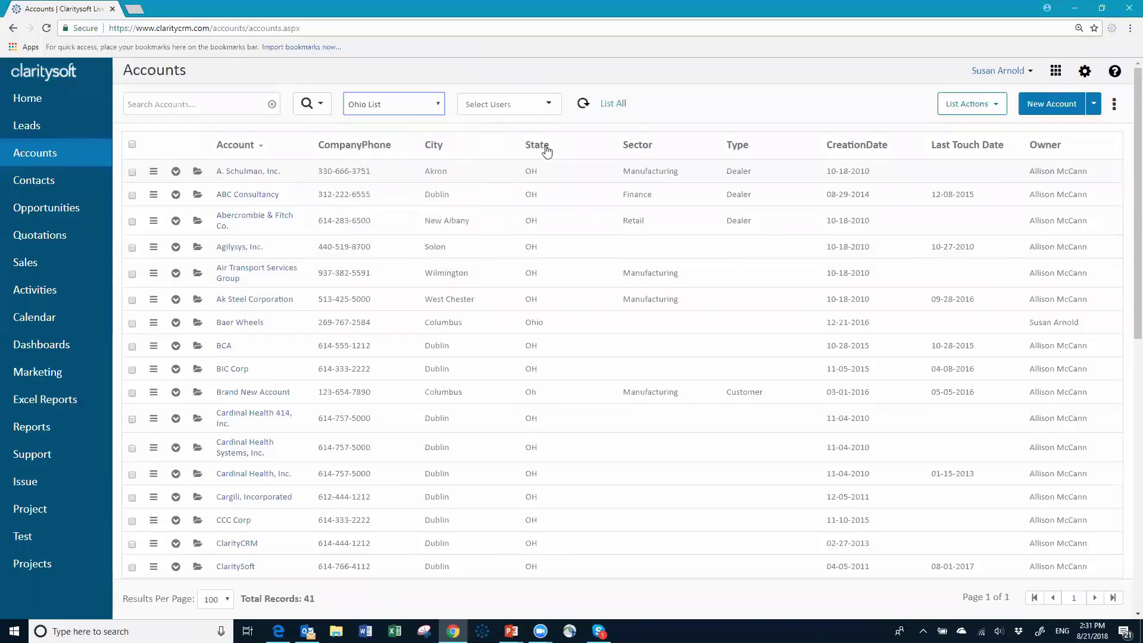
{"action": "left_click", "coordinate": [616, 106]}
Edit the saved Ohio List view to add the Manufacturing sector as a criterion, and save it
{"action": "left_click", "coordinate": [321, 107]}
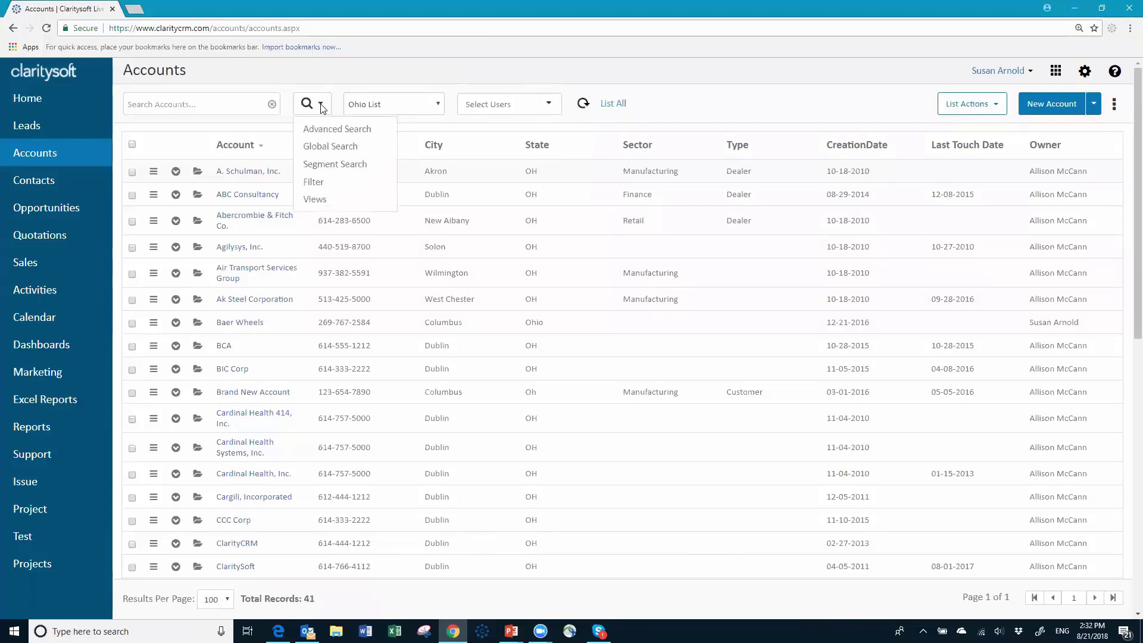
{"action": "left_click", "coordinate": [318, 203]}
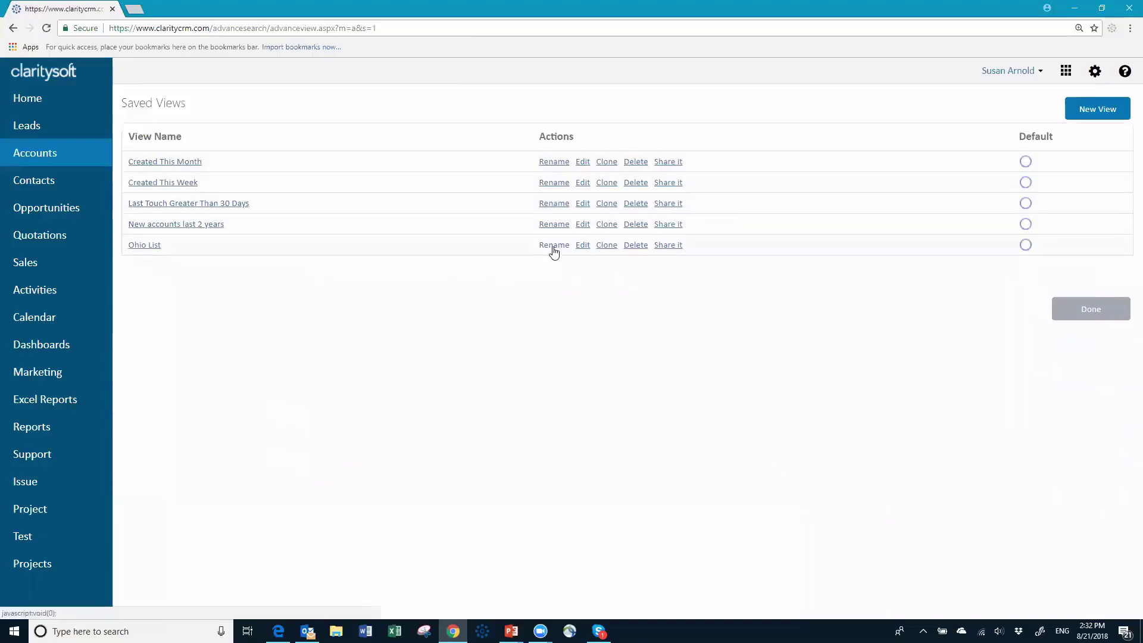
{"action": "left_click", "coordinate": [583, 248]}
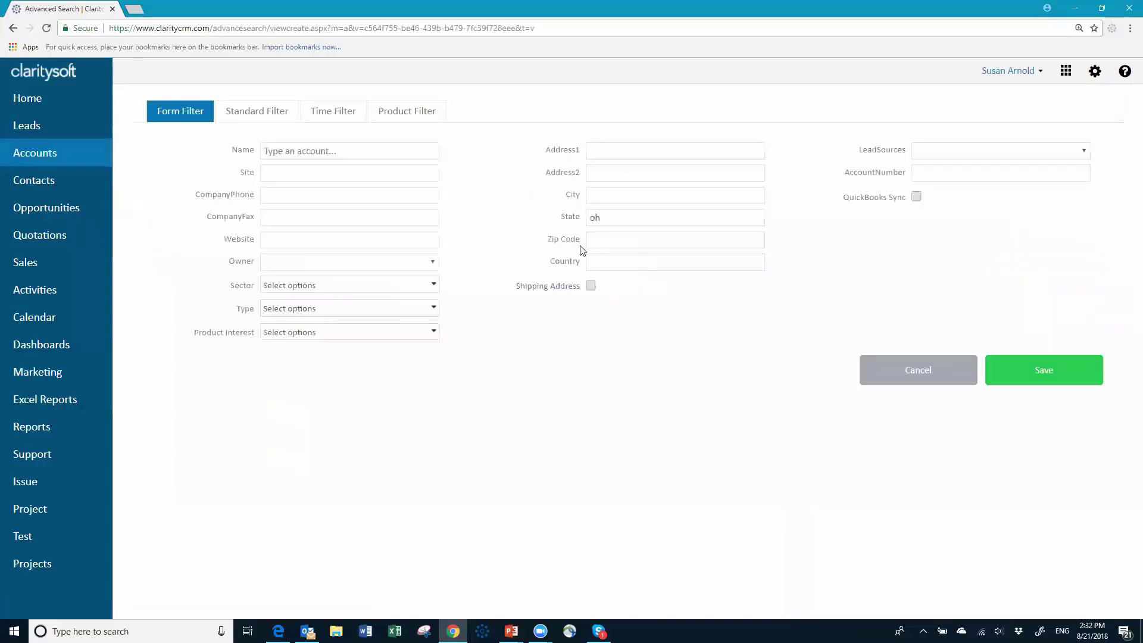
{"action": "left_click", "coordinate": [433, 287]}
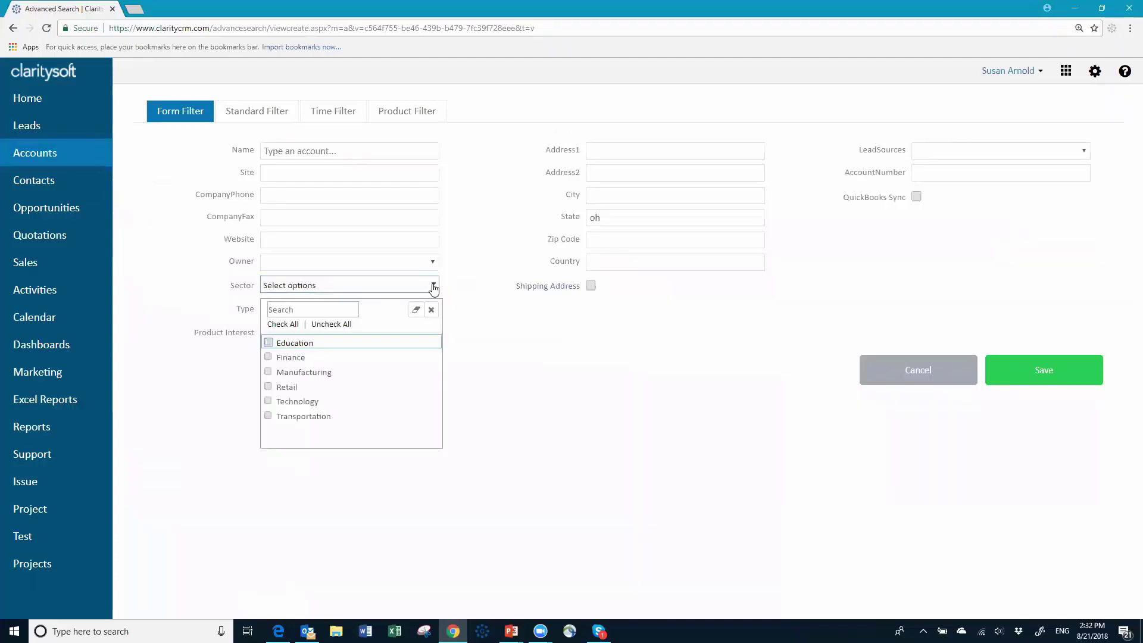
{"action": "left_click", "coordinate": [269, 373]}
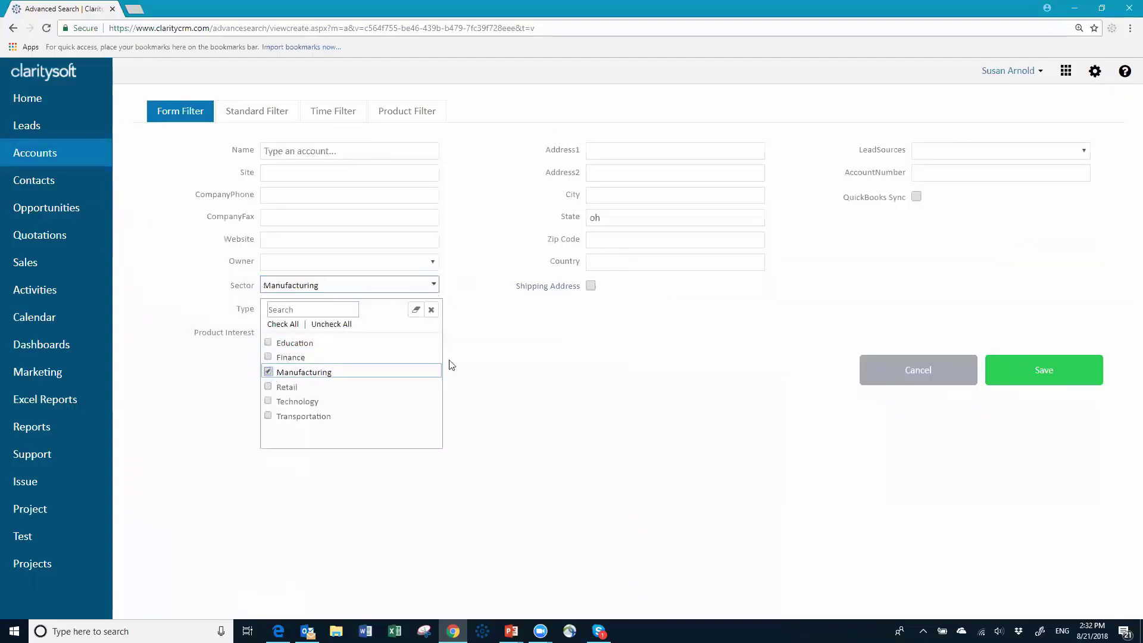
{"action": "left_click", "coordinate": [1037, 374]}
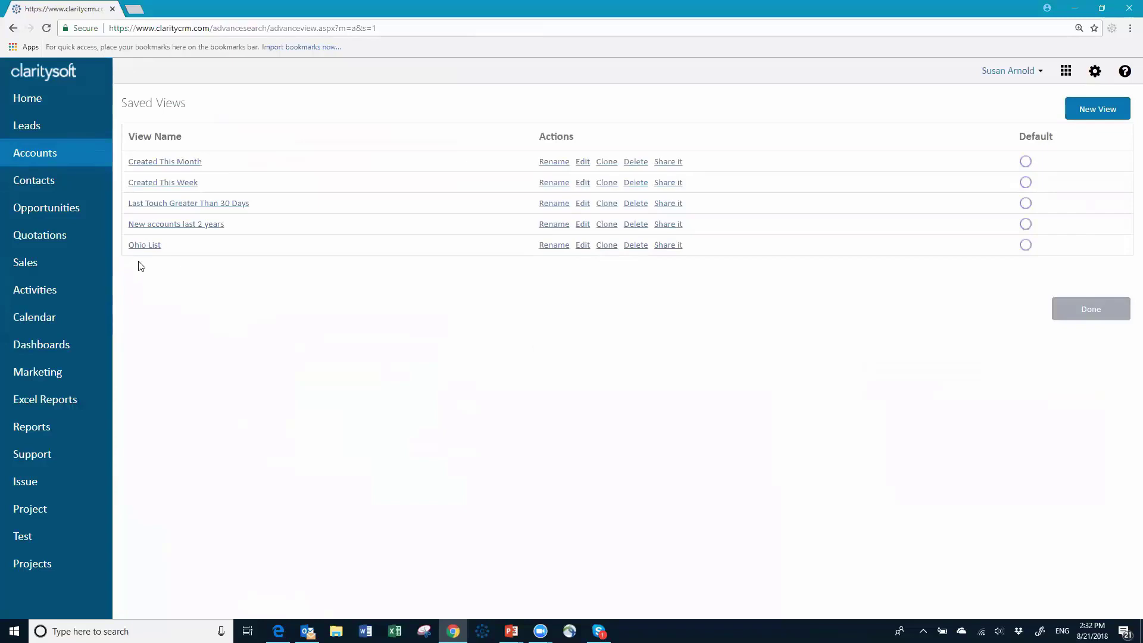
Rename the Ohio List view as "Ohio Manufacturers List"
{"action": "left_click", "coordinate": [558, 250]}
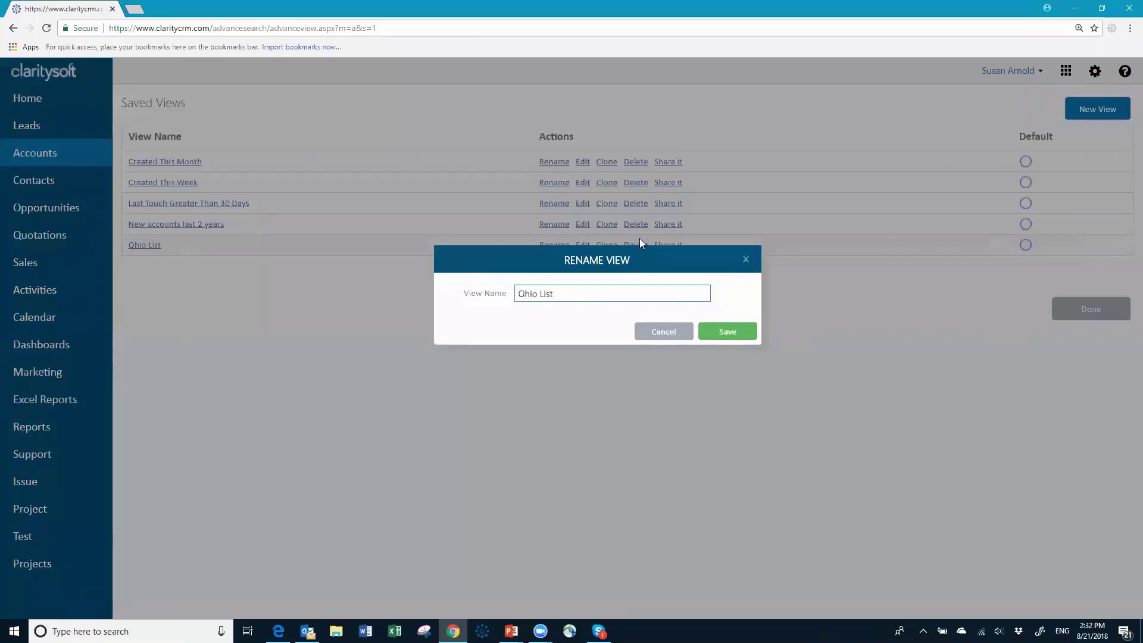
{"action": "type", "text": "Manufacturers"}
{"action": "left_click", "coordinate": [725, 335]}
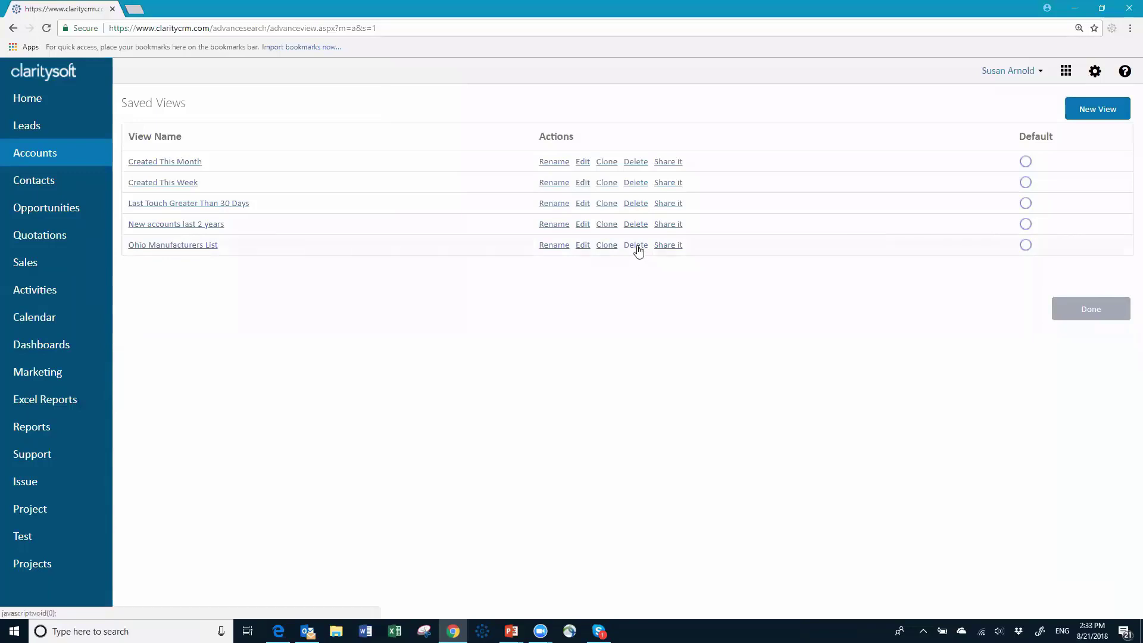
Share the Ohio Manufacturers List view with the three users listed directly below Administrator
{"action": "left_click", "coordinate": [670, 247]}
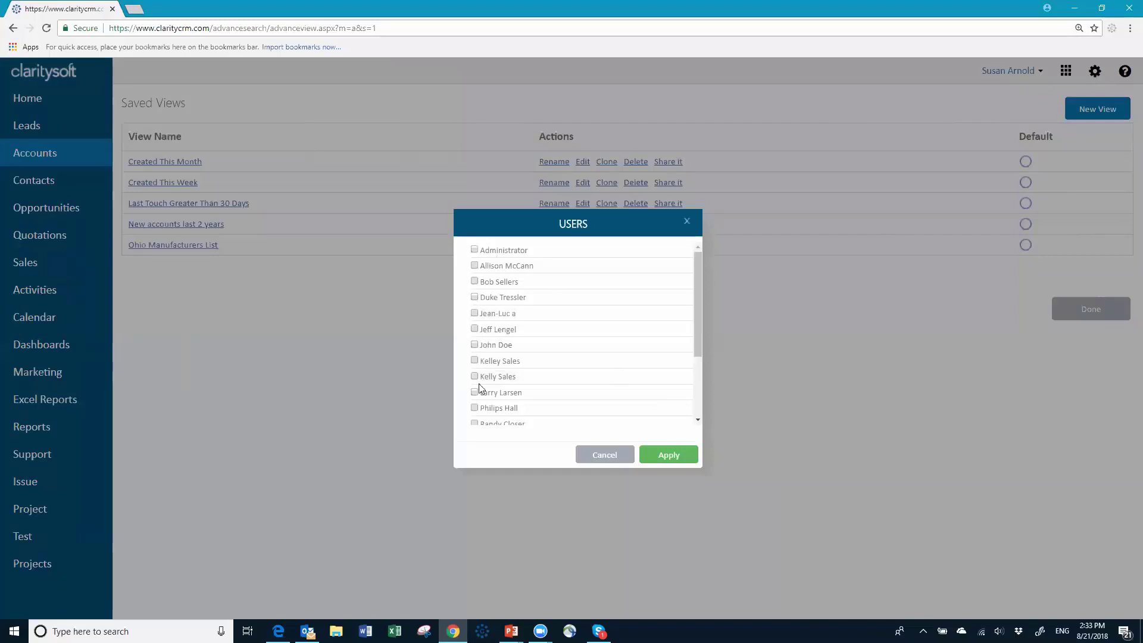
{"action": "scroll", "coordinate": [696, 350], "scroll_direction": "down", "scroll_amount": 3}
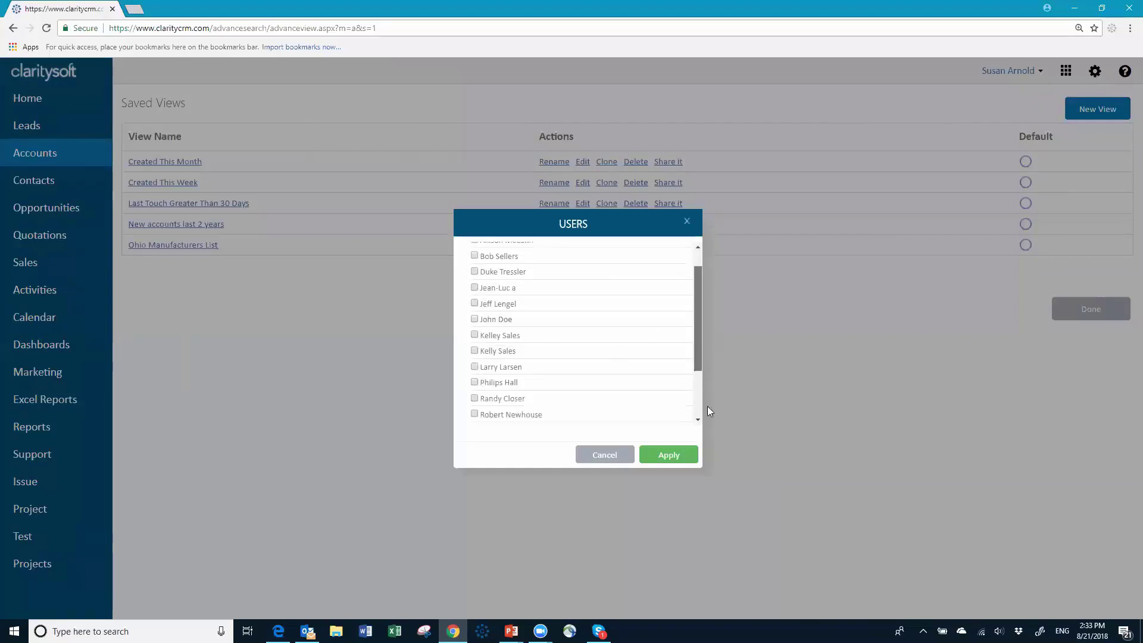
{"action": "scroll", "coordinate": [693, 359], "scroll_direction": "up", "scroll_amount": 3}
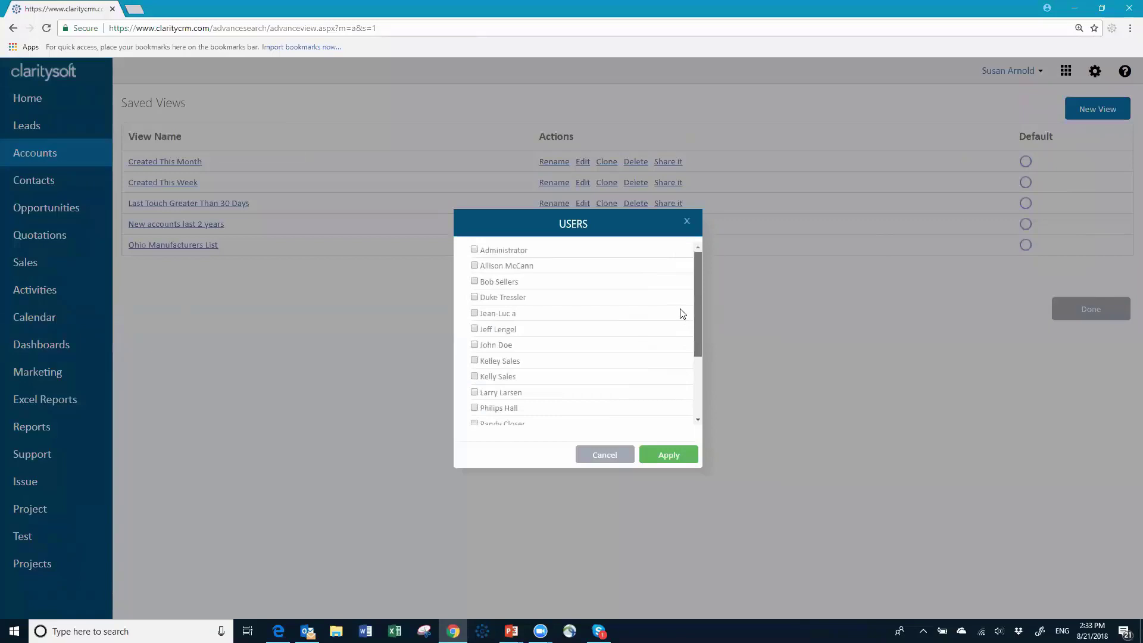
{"action": "left_click", "coordinate": [474, 266]}
{"action": "left_click", "coordinate": [474, 281]}
{"action": "left_click", "coordinate": [475, 297]}
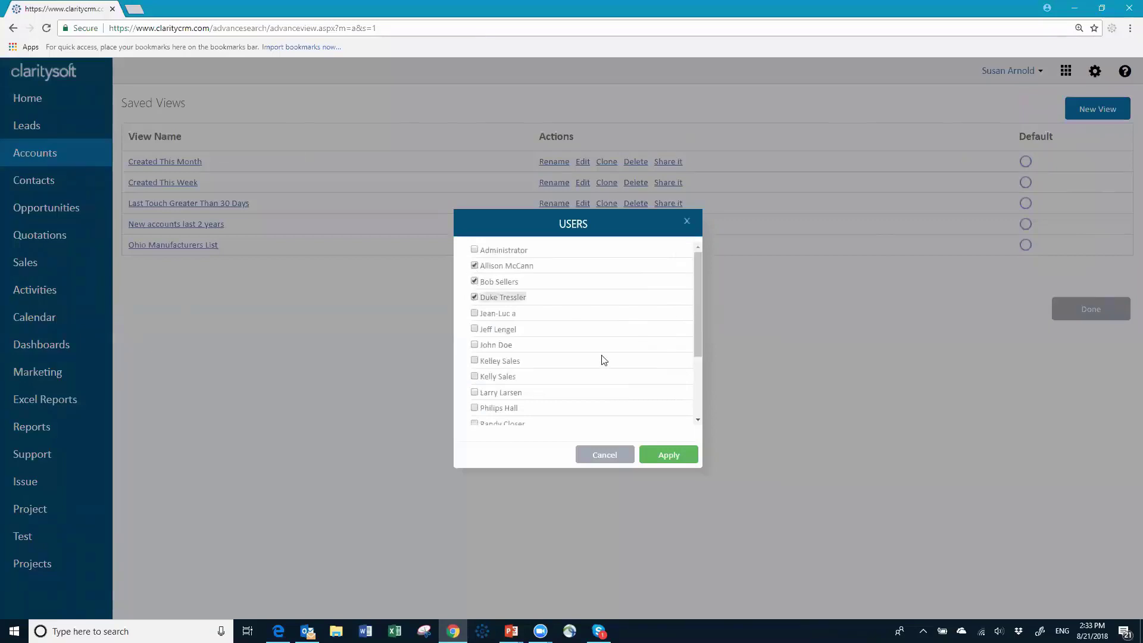
{"action": "left_click", "coordinate": [668, 456]}
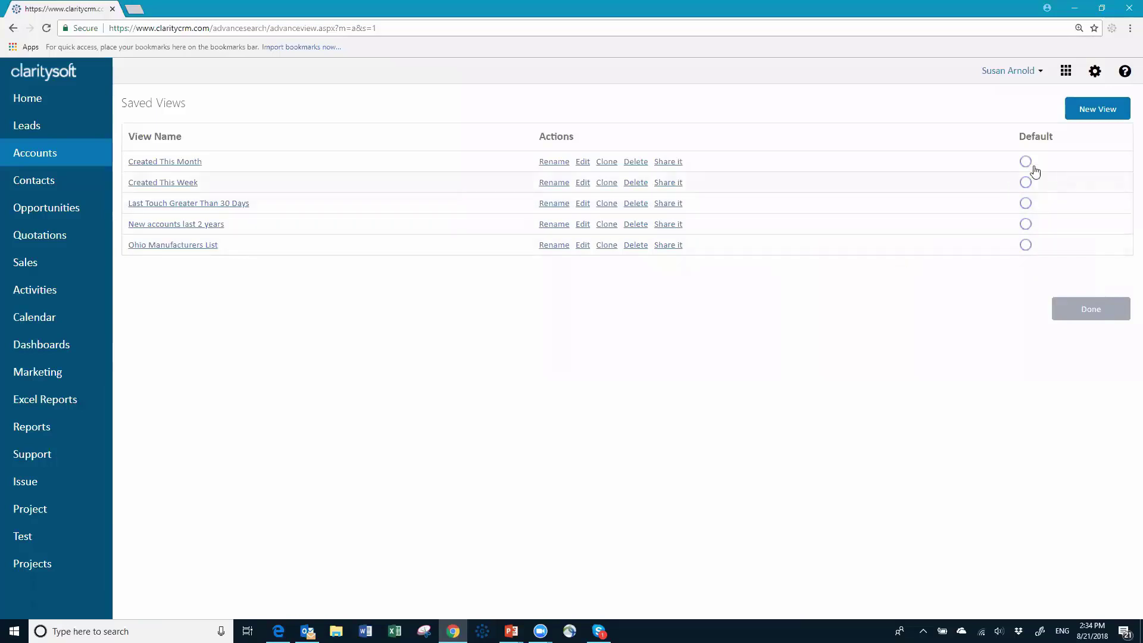
Finish managing saved views, return to the accounts list, and look over the views available there
{"action": "left_click", "coordinate": [1091, 312]}
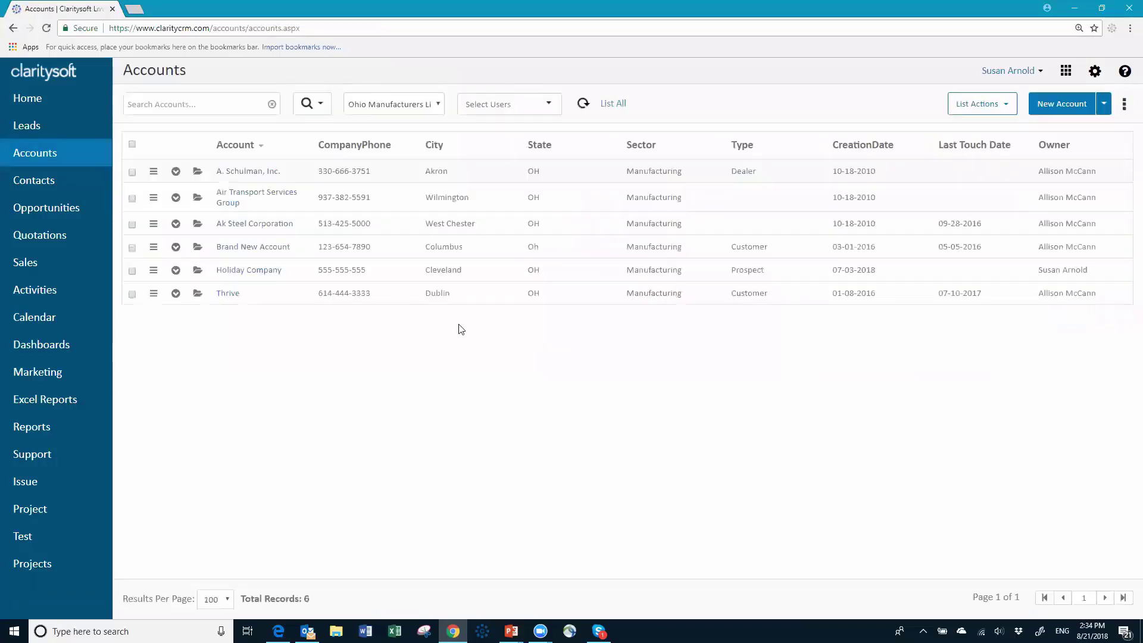
{"action": "left_click", "coordinate": [433, 105]}
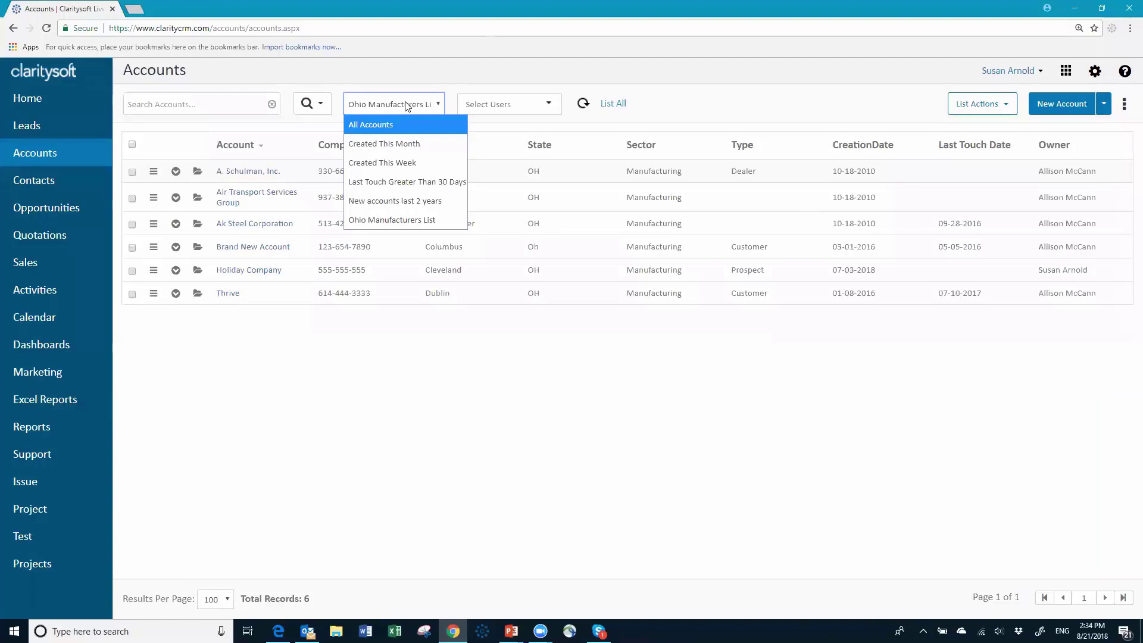
{"action": "left_click", "coordinate": [406, 105]}
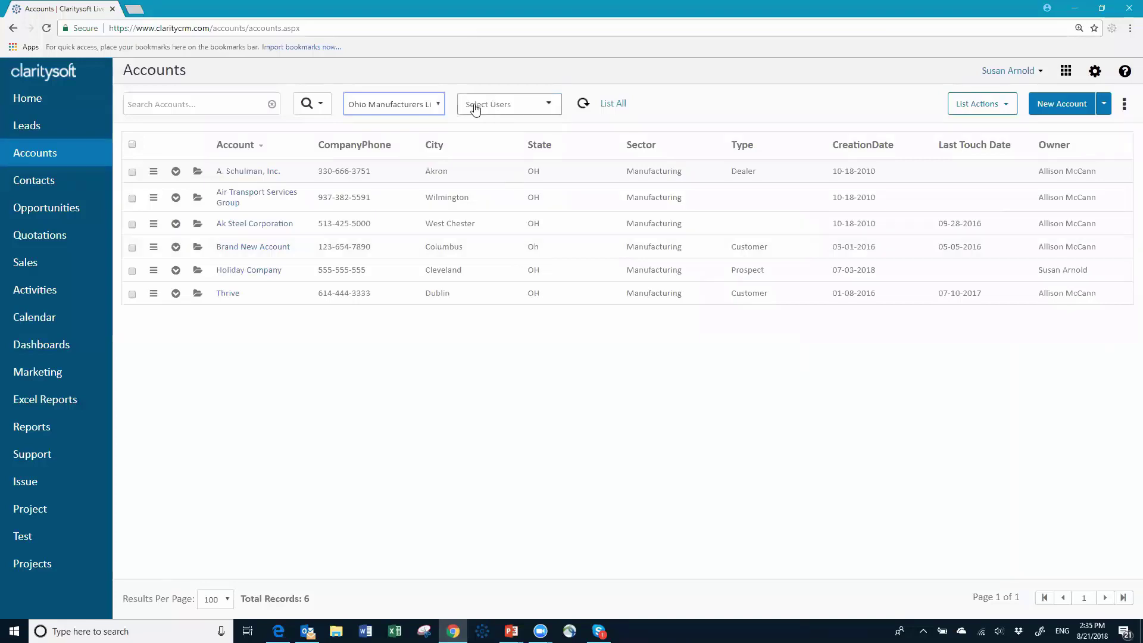
{"action": "left_click", "coordinate": [441, 106]}
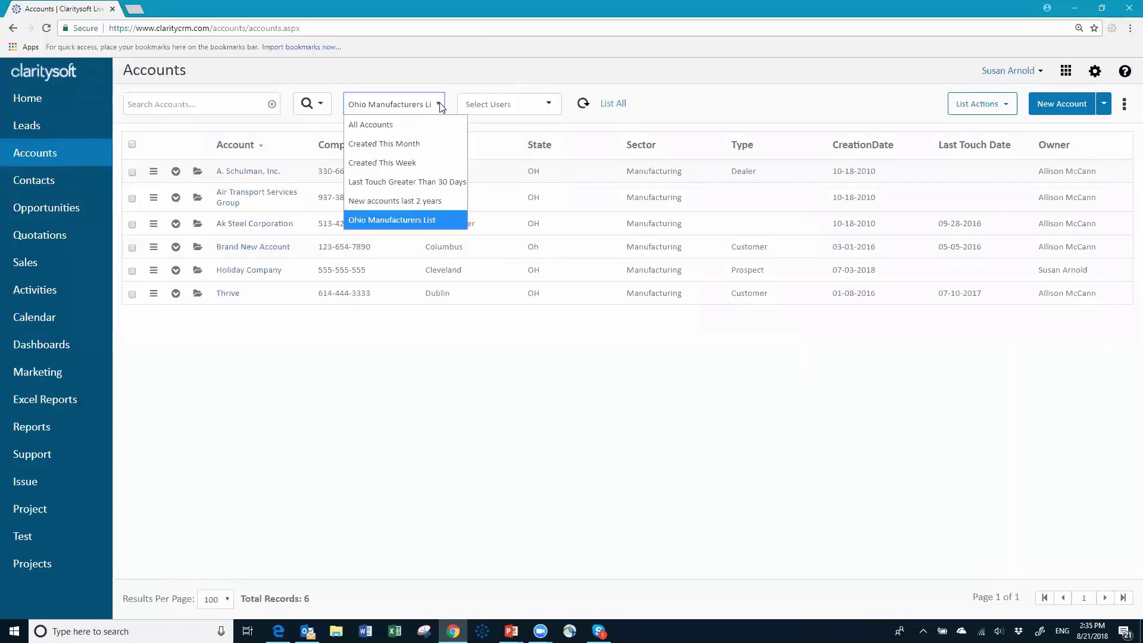
List all accounts and start an advanced search with a time filter based on CreationDate
{"action": "left_click", "coordinate": [418, 123]}
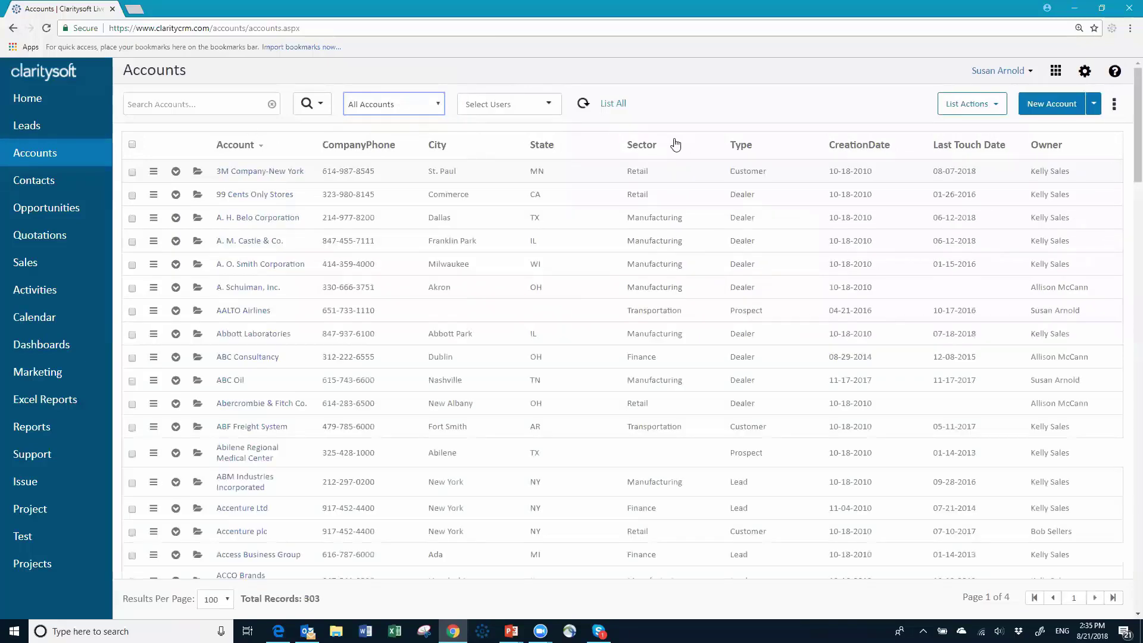
{"action": "left_click", "coordinate": [321, 104]}
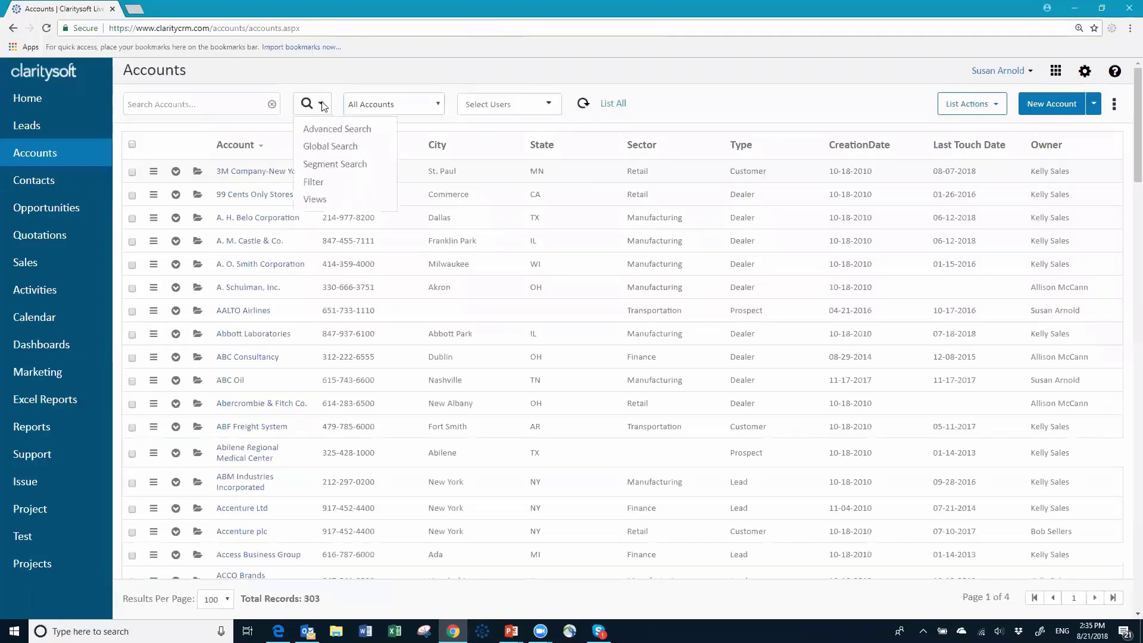
{"action": "left_click", "coordinate": [341, 129]}
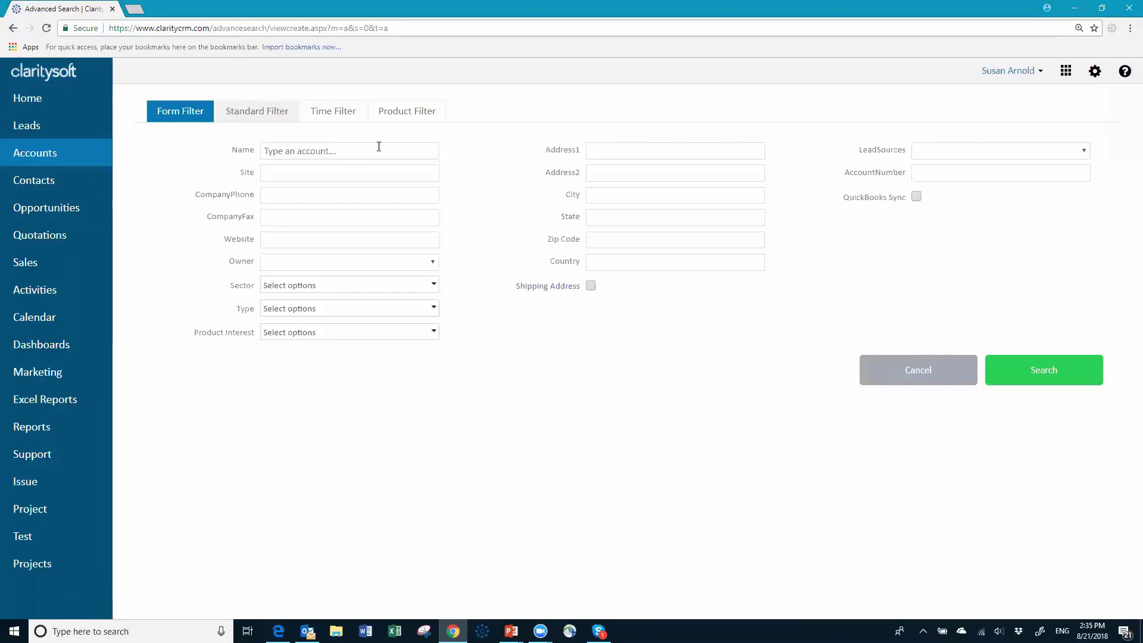
{"action": "left_click", "coordinate": [344, 115]}
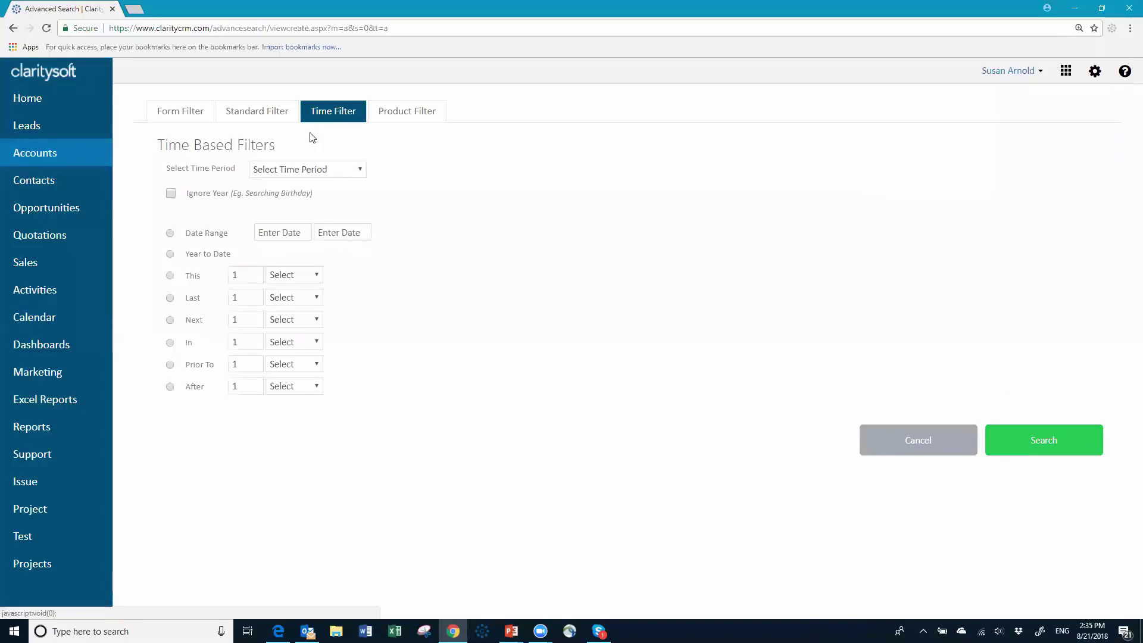
{"action": "left_click", "coordinate": [361, 171]}
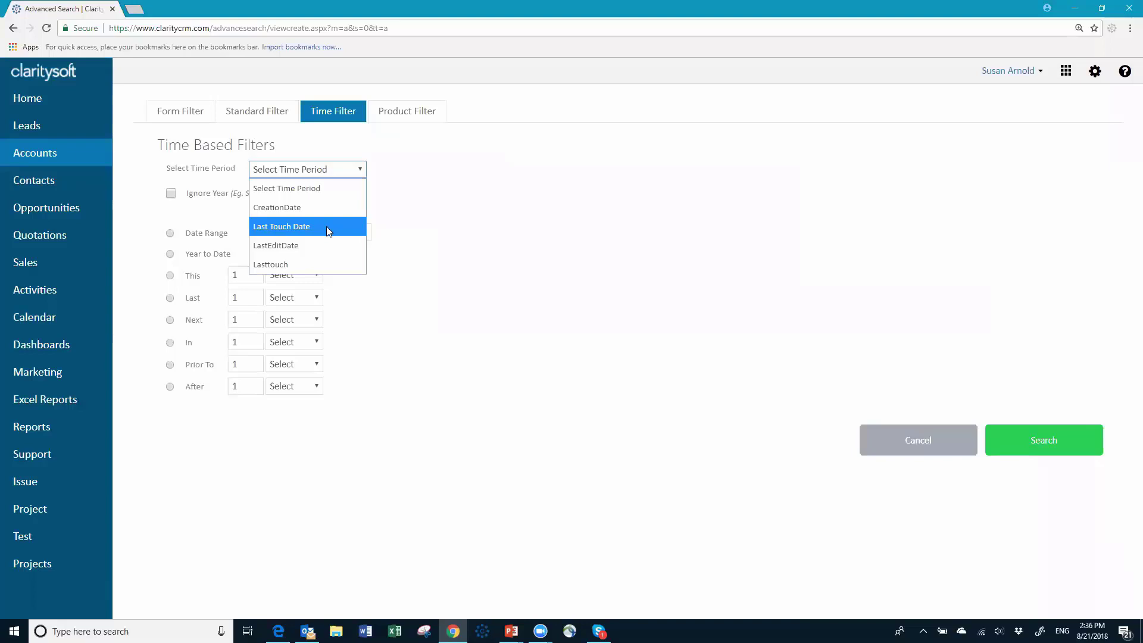
{"action": "left_click", "coordinate": [293, 207]}
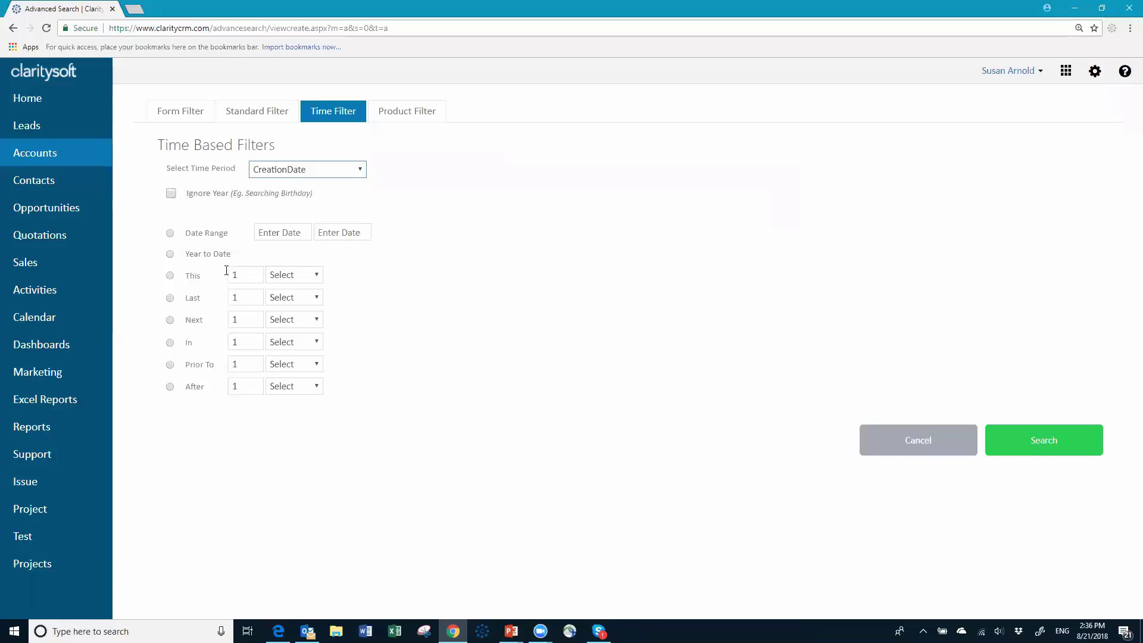
{"action": "left_click", "coordinate": [171, 276]}
{"action": "left_click", "coordinate": [318, 279]}
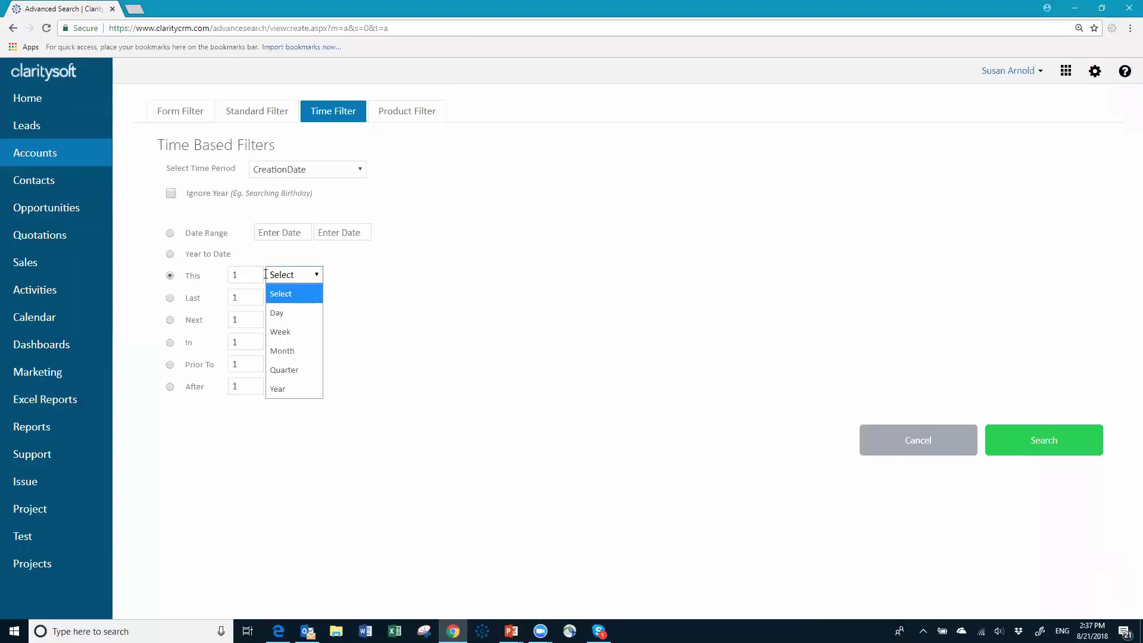
{"action": "left_click", "coordinate": [370, 303]}
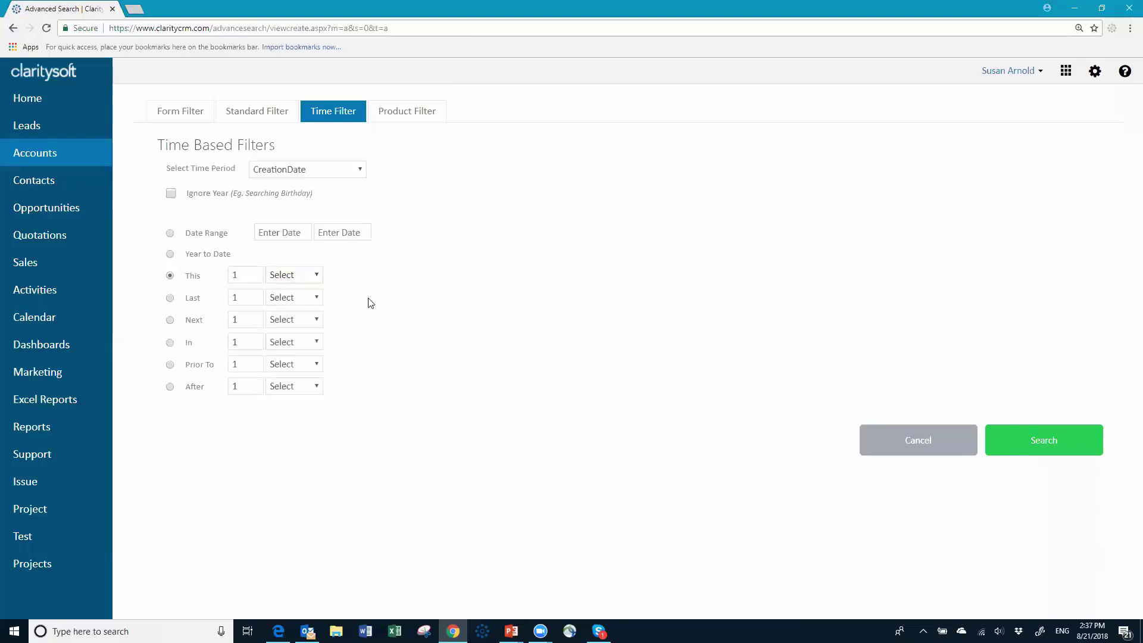
Limit the creation date to the last 1 year, run the search, and look over the resulting accounts
{"action": "left_click", "coordinate": [172, 301]}
{"action": "left_click", "coordinate": [318, 300]}
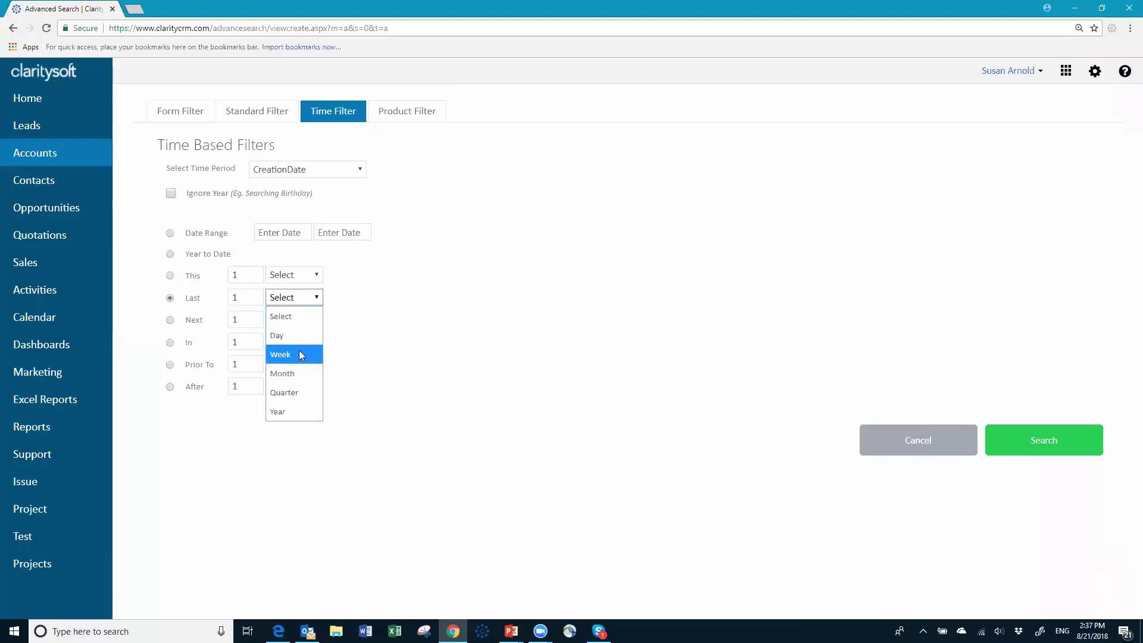
{"action": "left_click", "coordinate": [286, 409]}
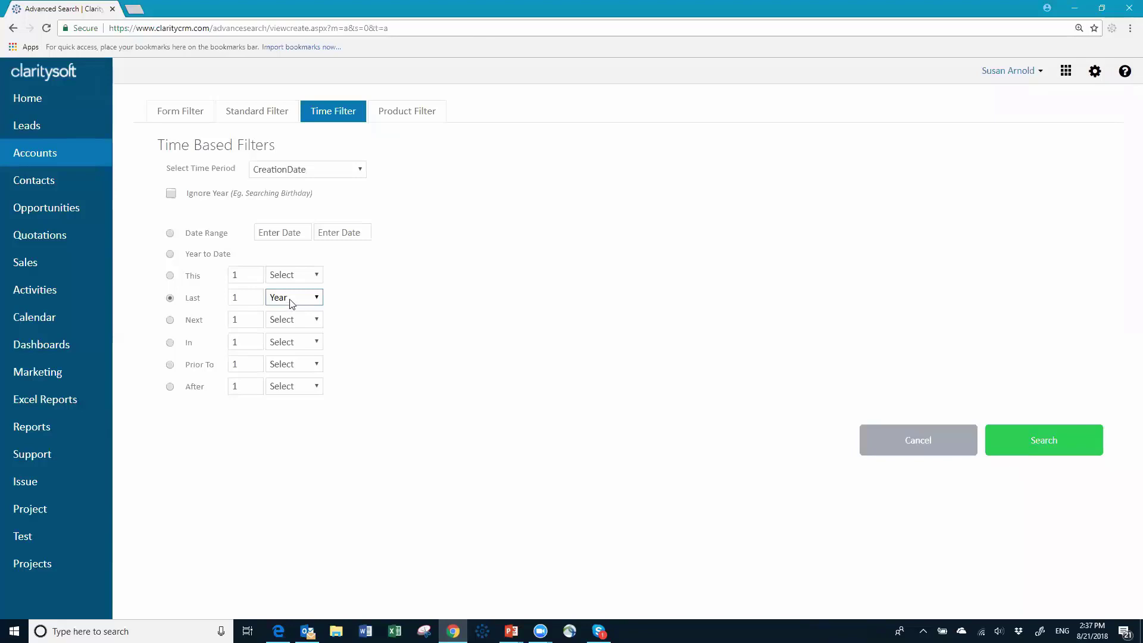
{"action": "left_click", "coordinate": [1046, 443]}
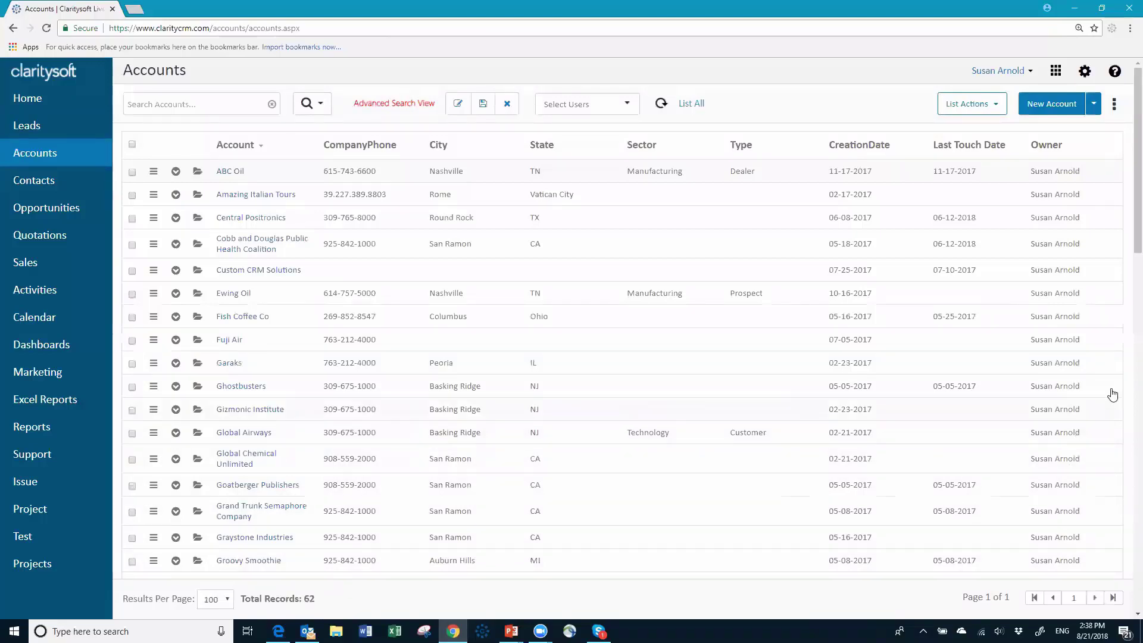
{"action": "mouse_move", "coordinate": [1138, 244]}
{"action": "left_mouse_down"}
{"action": "mouse_move", "coordinate": [1138, 599]}
{"action": "mouse_move", "coordinate": [1122, 238]}
{"action": "left_mouse_up"}
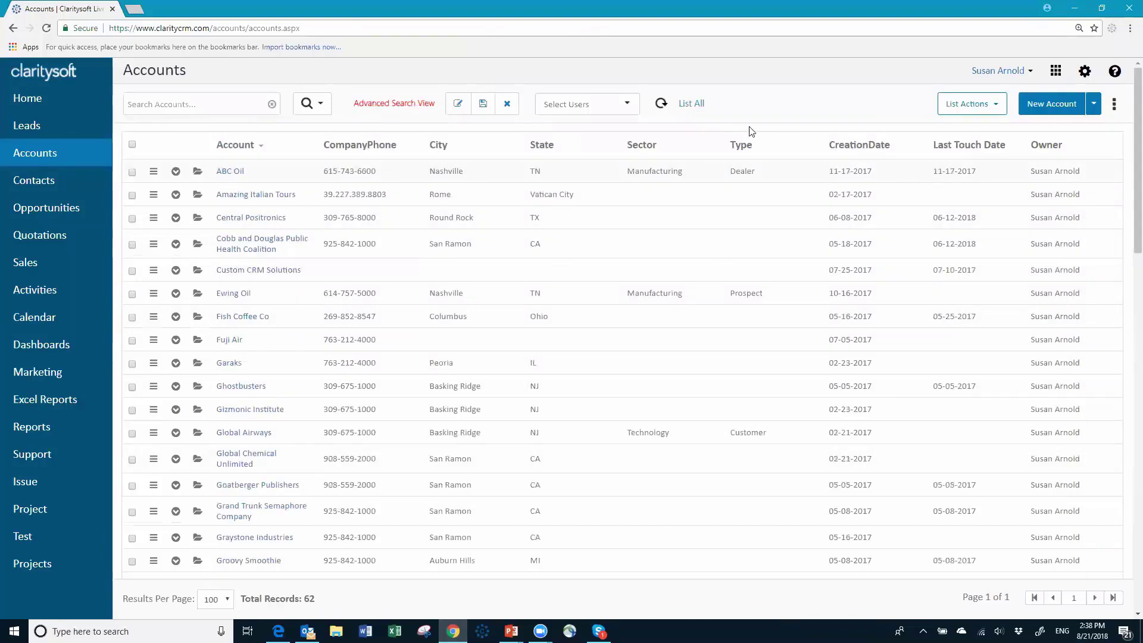
Save the advanced search as a new view named "Accounts created last year"
{"action": "left_click", "coordinate": [483, 105]}
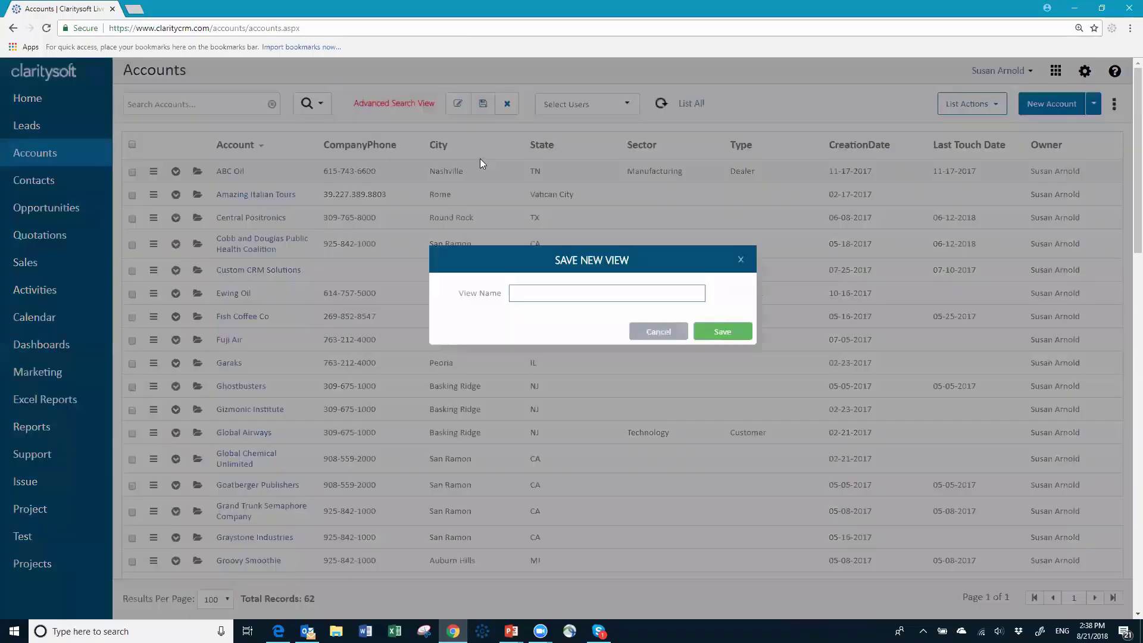
{"action": "type", "text": "Accounts created last year"}
{"action": "left_click", "coordinate": [708, 332]}
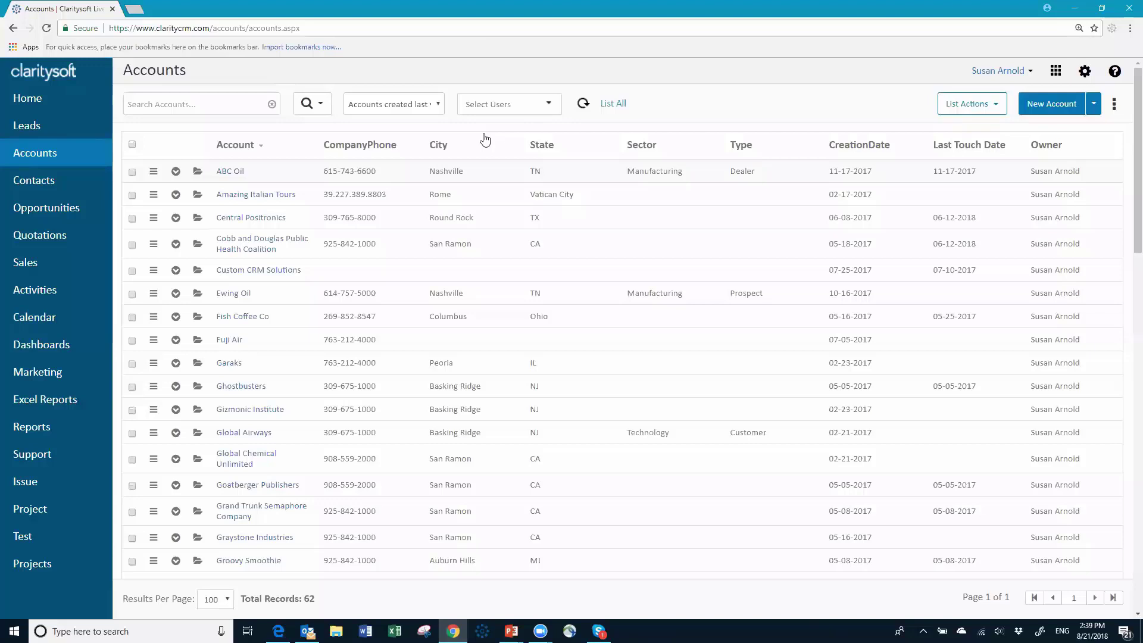
Show the Last Touch Greater Than 30 Days view and examine the last touch dates through the list
{"action": "left_click", "coordinate": [439, 105]}
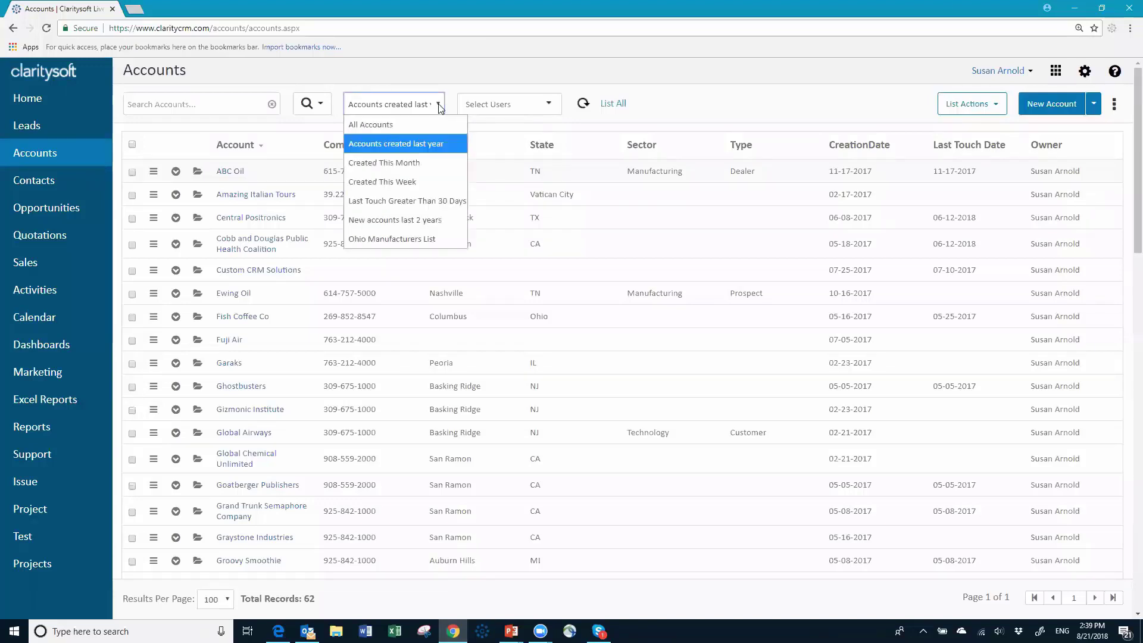
{"action": "left_click", "coordinate": [408, 202]}
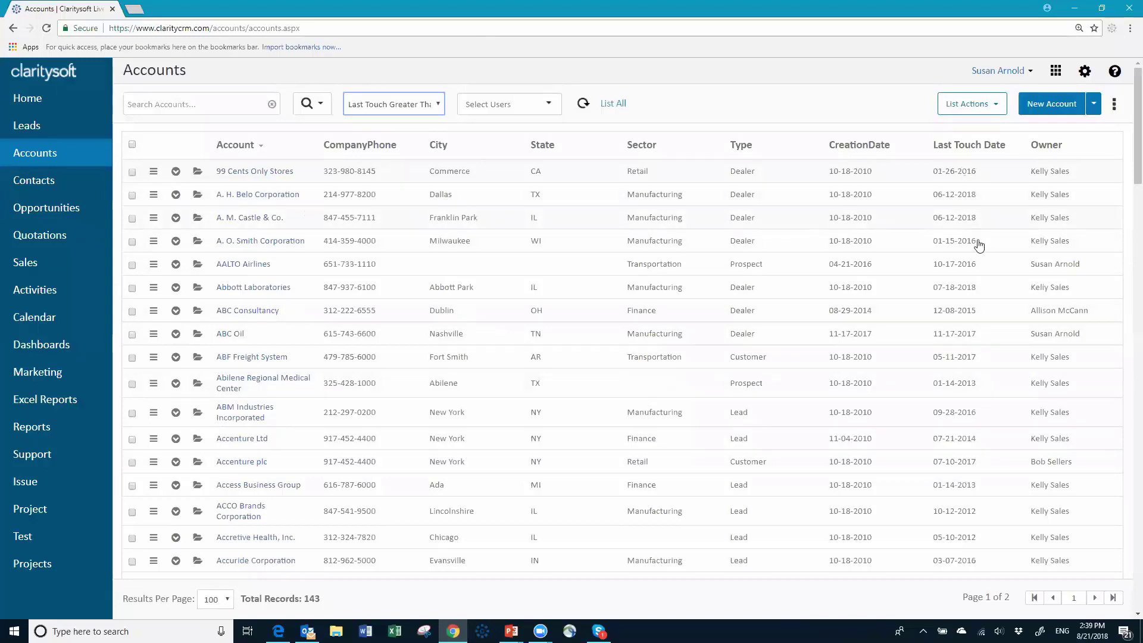
{"action": "left_click", "coordinate": [971, 450]}
{"action": "scroll", "coordinate": [986, 534], "scroll_direction": "down", "scroll_amount": 6}
{"action": "scroll", "coordinate": [989, 535], "scroll_direction": "down", "scroll_amount": 9}
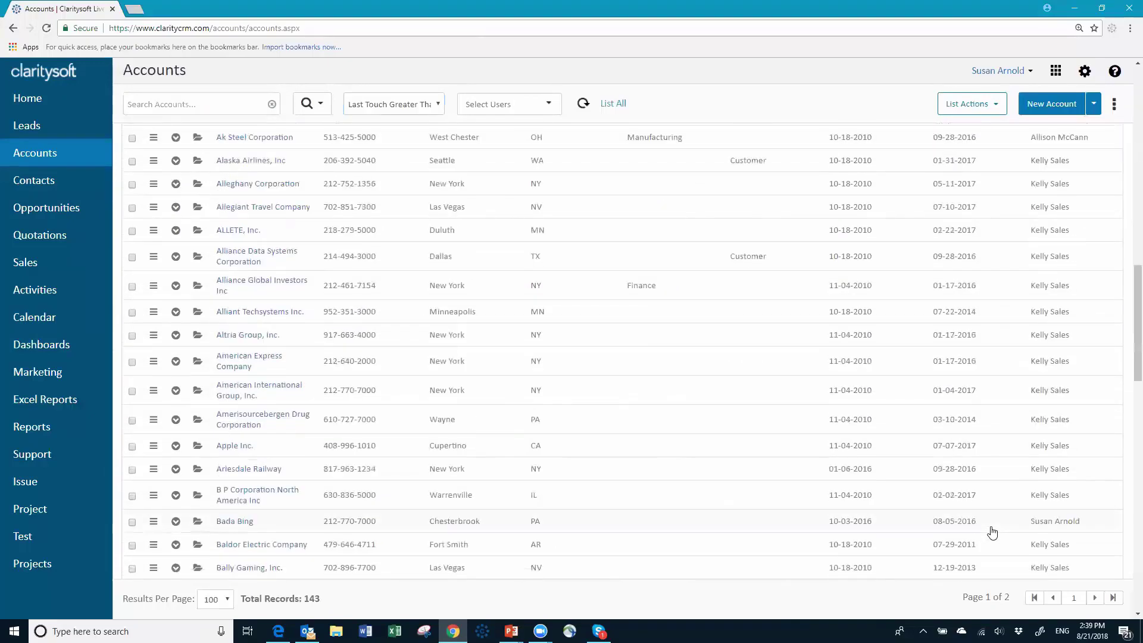
{"action": "scroll", "coordinate": [992, 529], "scroll_direction": "down", "scroll_amount": 5}
{"action": "scroll", "coordinate": [991, 524], "scroll_direction": "down", "scroll_amount": 13}
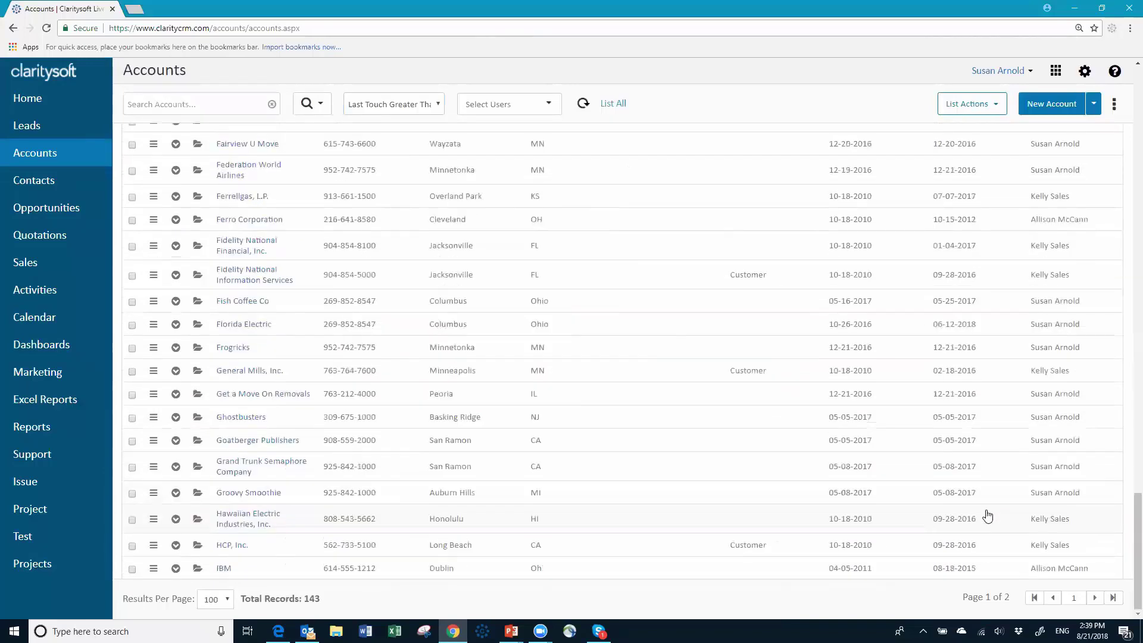
{"action": "scroll", "coordinate": [935, 315], "scroll_direction": "up", "scroll_amount": 7}
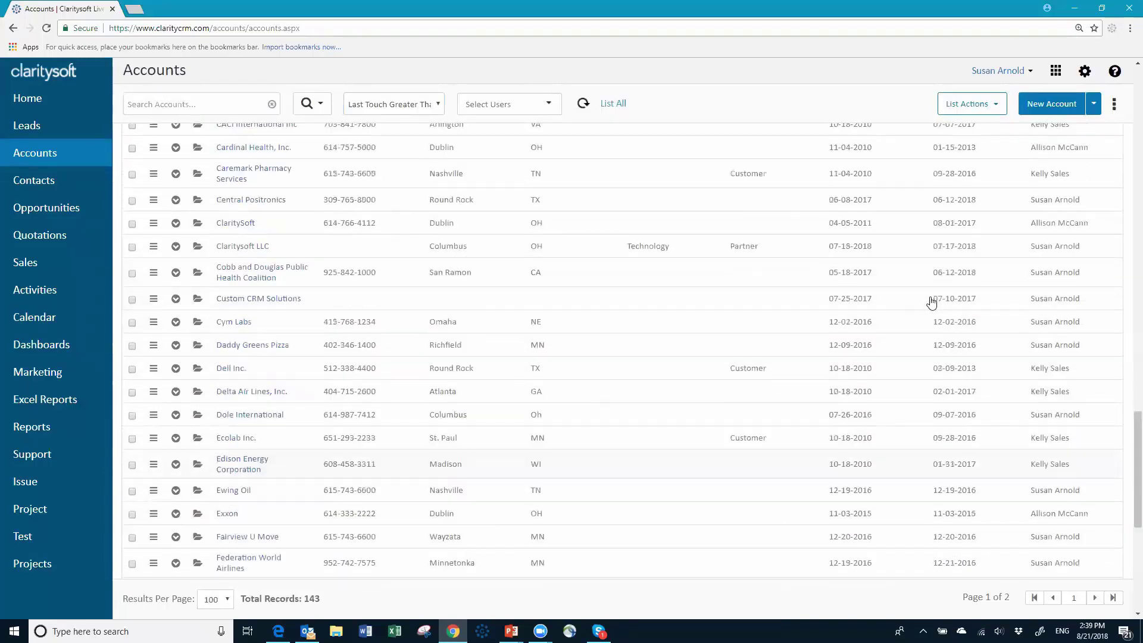
{"action": "scroll", "coordinate": [931, 302], "scroll_direction": "up", "scroll_amount": 20}
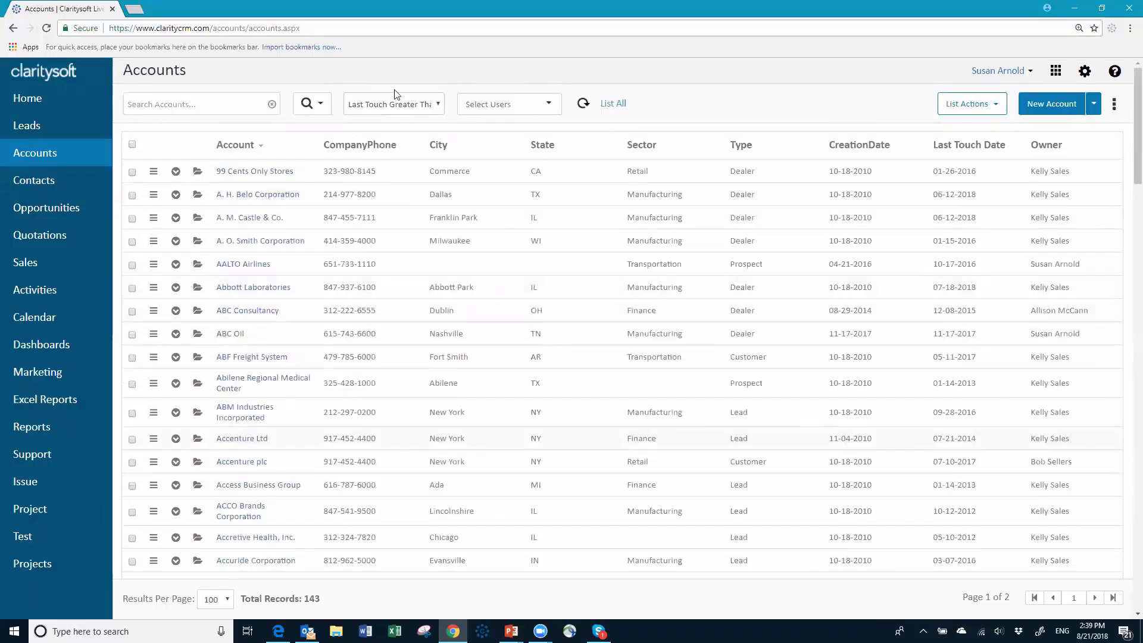
Look at the accounts in the New accounts last 2 years view and the Created This Month view
{"action": "left_click", "coordinate": [440, 109]}
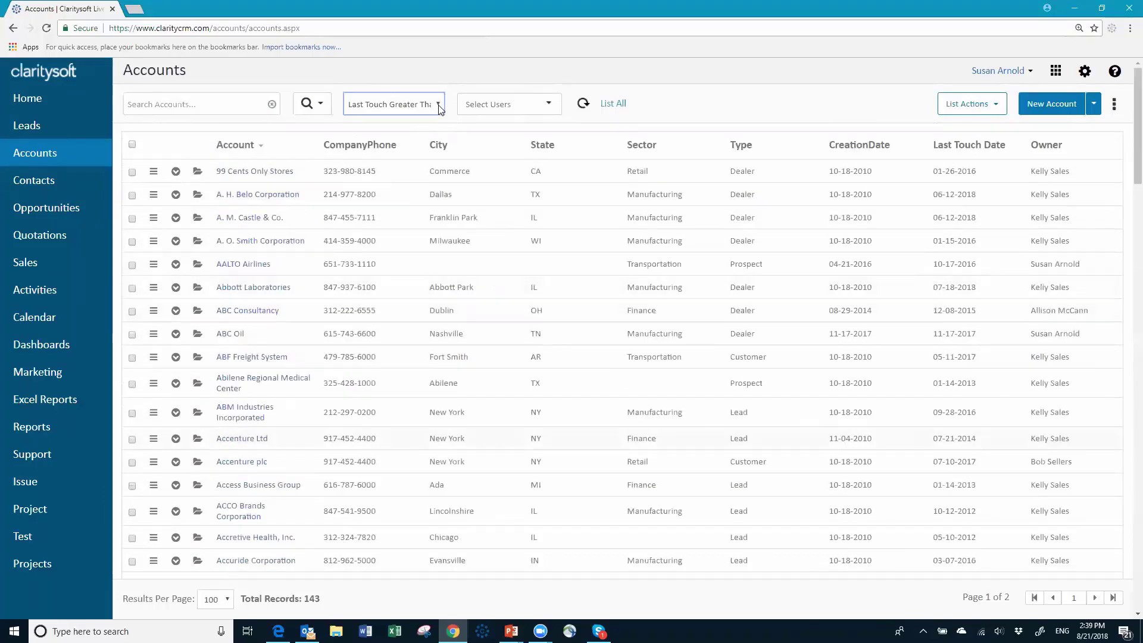
{"action": "left_click", "coordinate": [440, 108]}
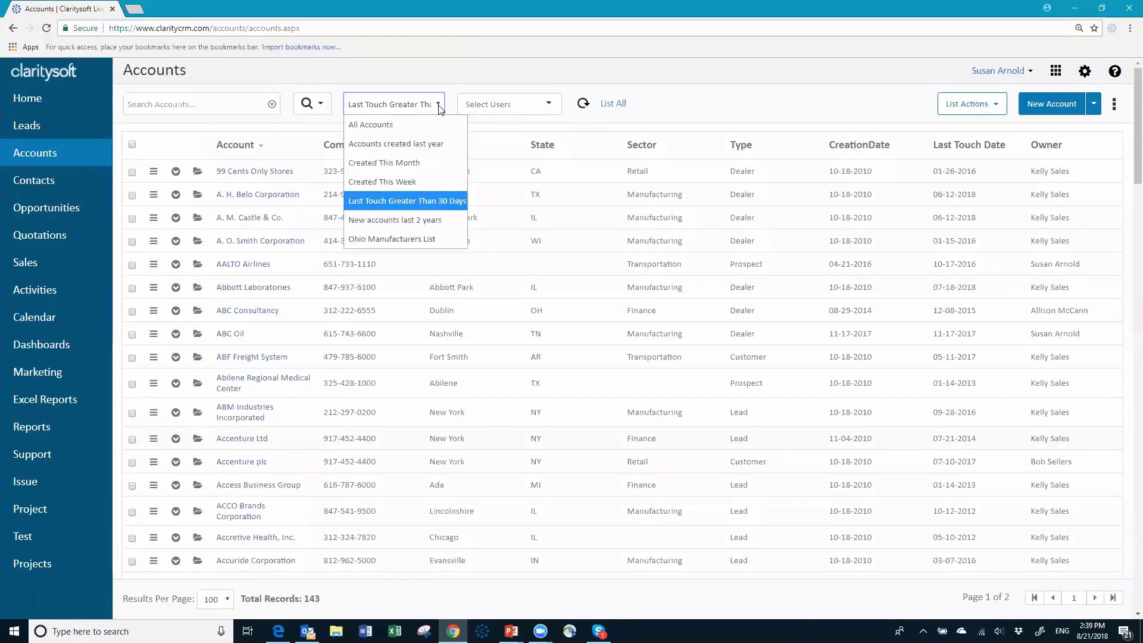
{"action": "left_click", "coordinate": [411, 220]}
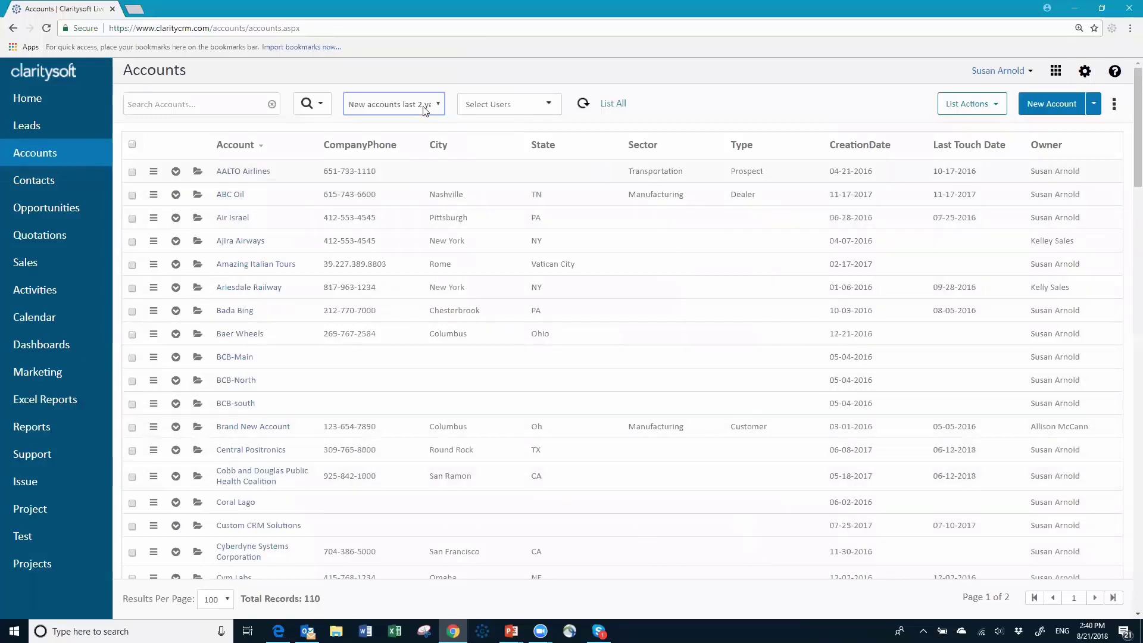
{"action": "left_click", "coordinate": [439, 109]}
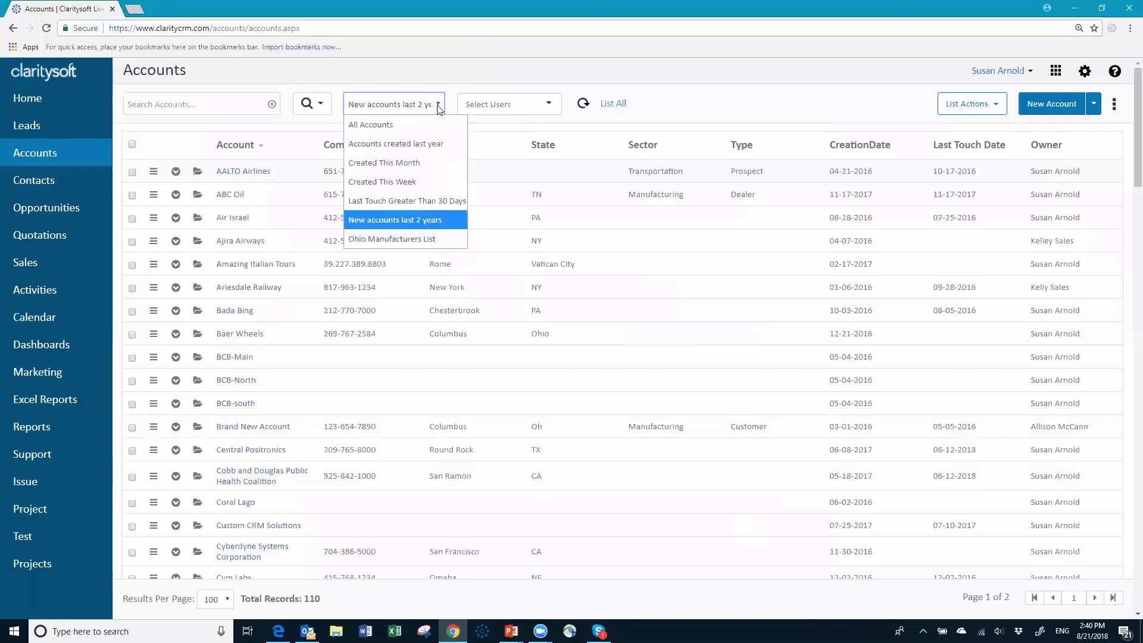
{"action": "left_click", "coordinate": [402, 167]}
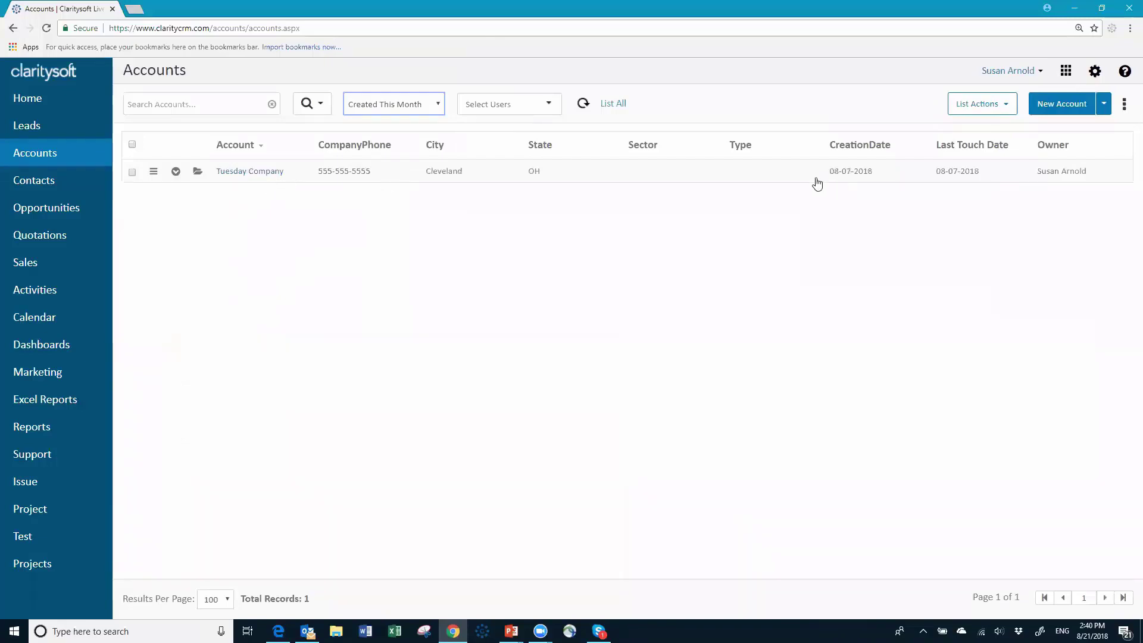
Return to the All Accounts view and start an advanced search with Retail as the sector
{"action": "left_click", "coordinate": [438, 106]}
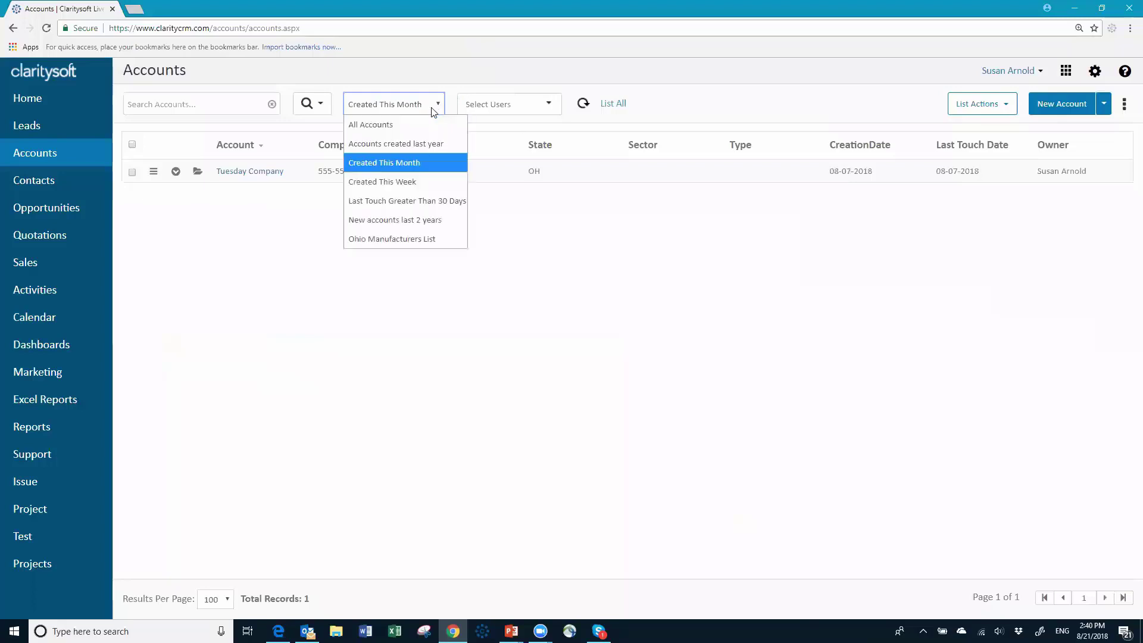
{"action": "left_click", "coordinate": [387, 123]}
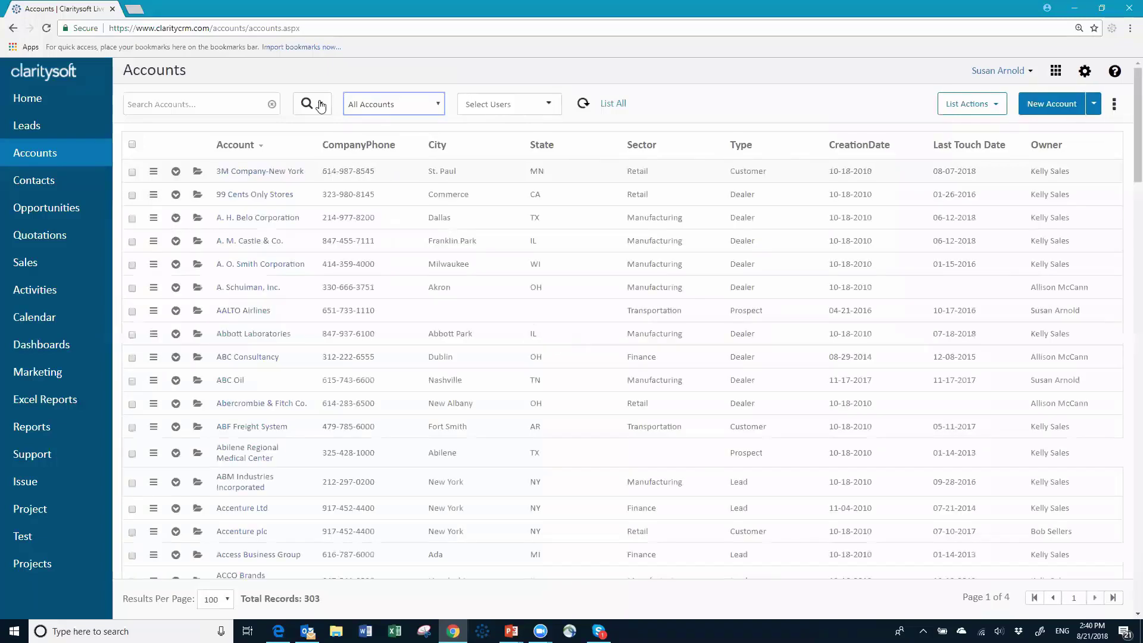
{"action": "left_click", "coordinate": [321, 105]}
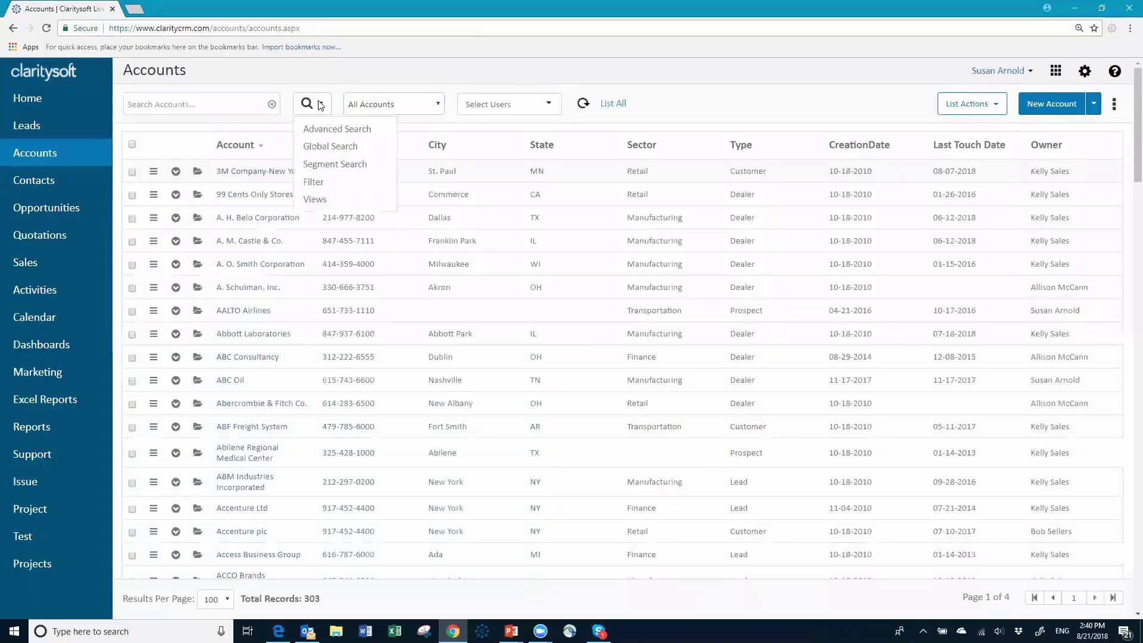
{"action": "left_click", "coordinate": [334, 130]}
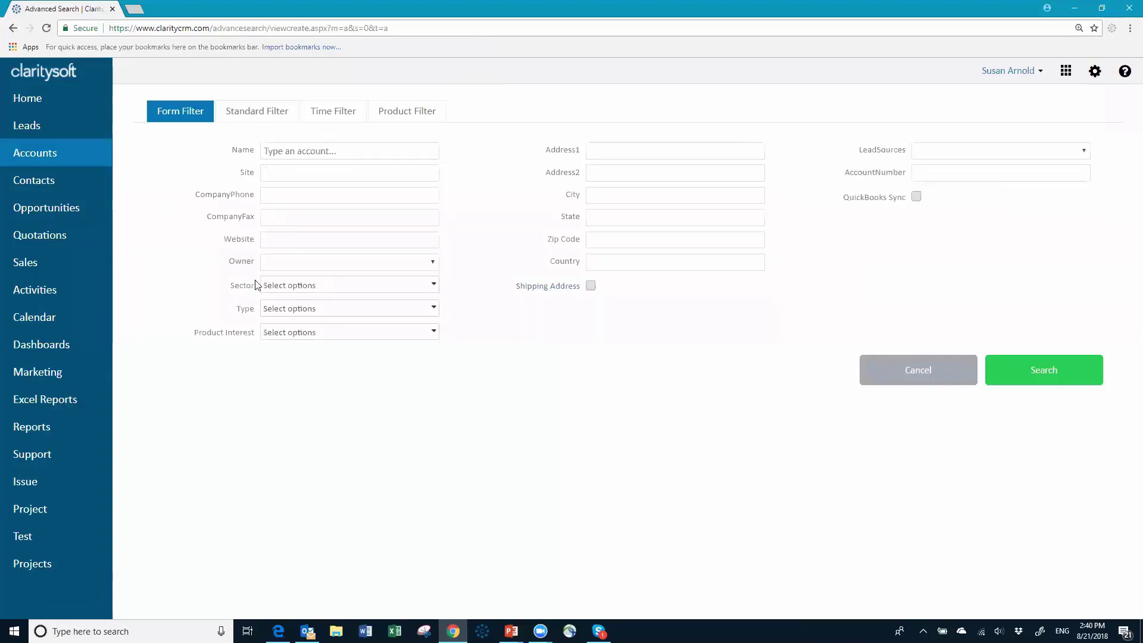
{"action": "left_click", "coordinate": [434, 286]}
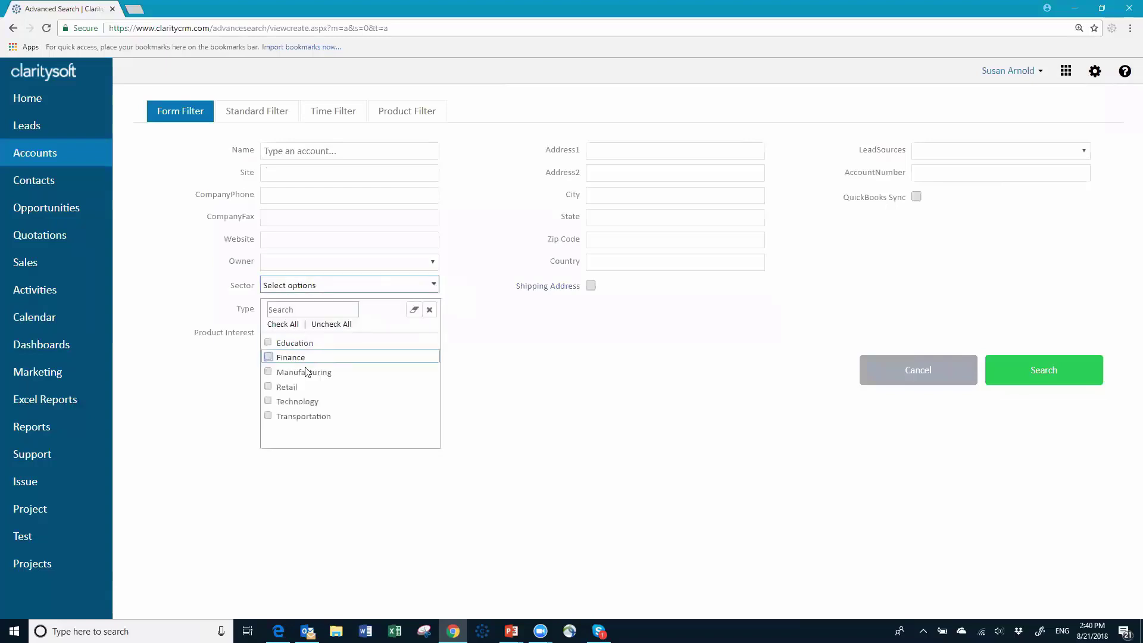
{"action": "left_click", "coordinate": [269, 387]}
{"action": "left_click", "coordinate": [523, 350]}
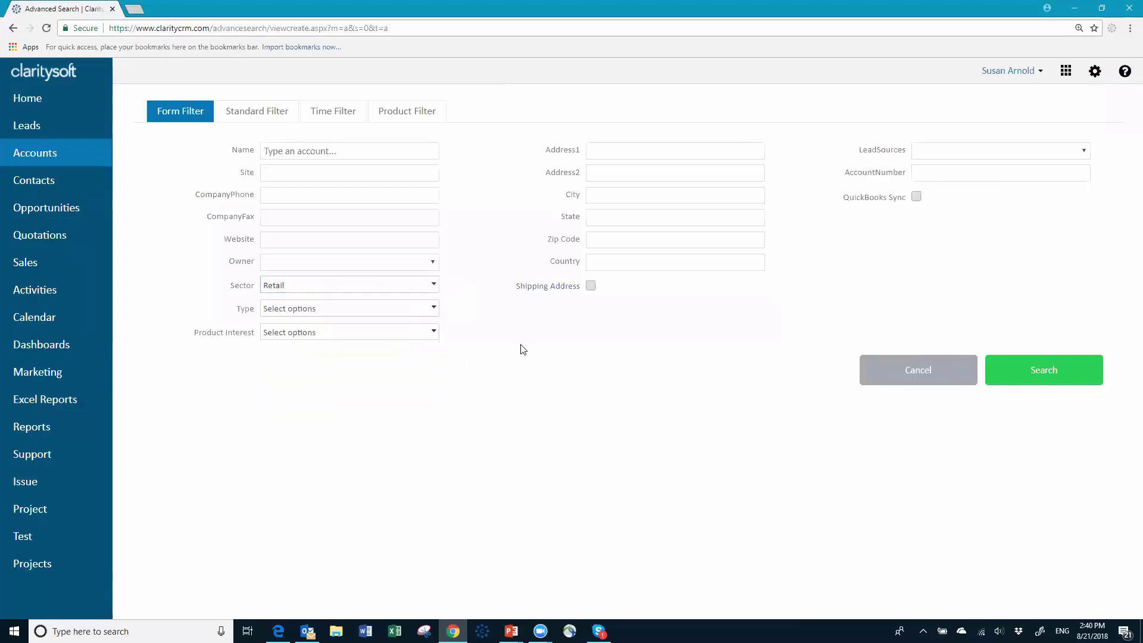
Examine the account fields offered as criteria in the Standard Filter
{"action": "left_click", "coordinate": [264, 113]}
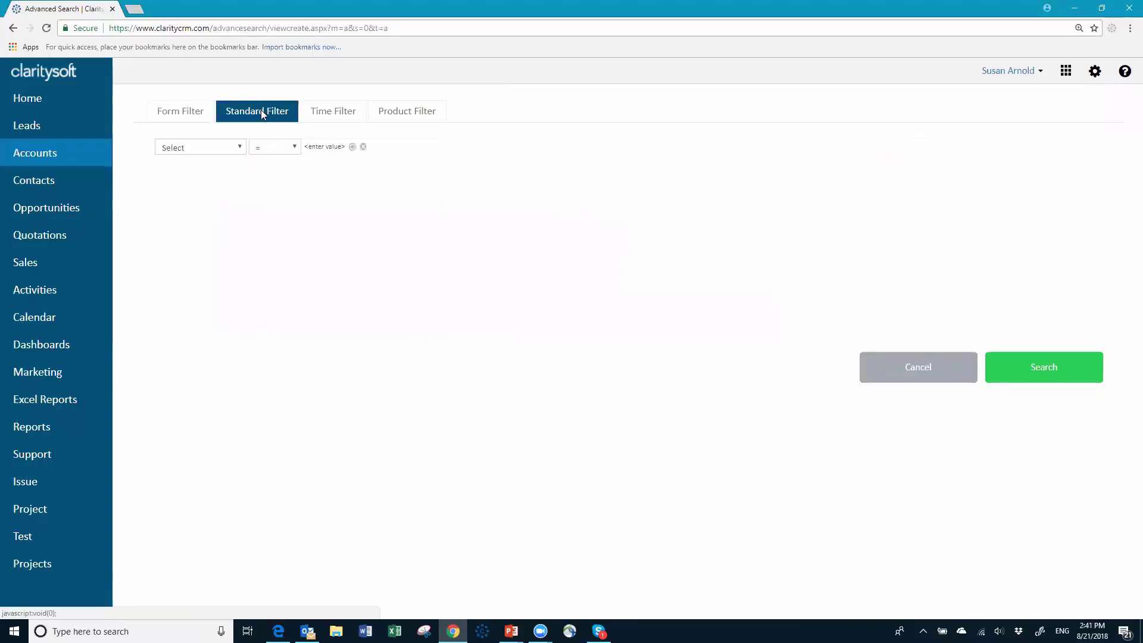
{"action": "left_click", "coordinate": [241, 149]}
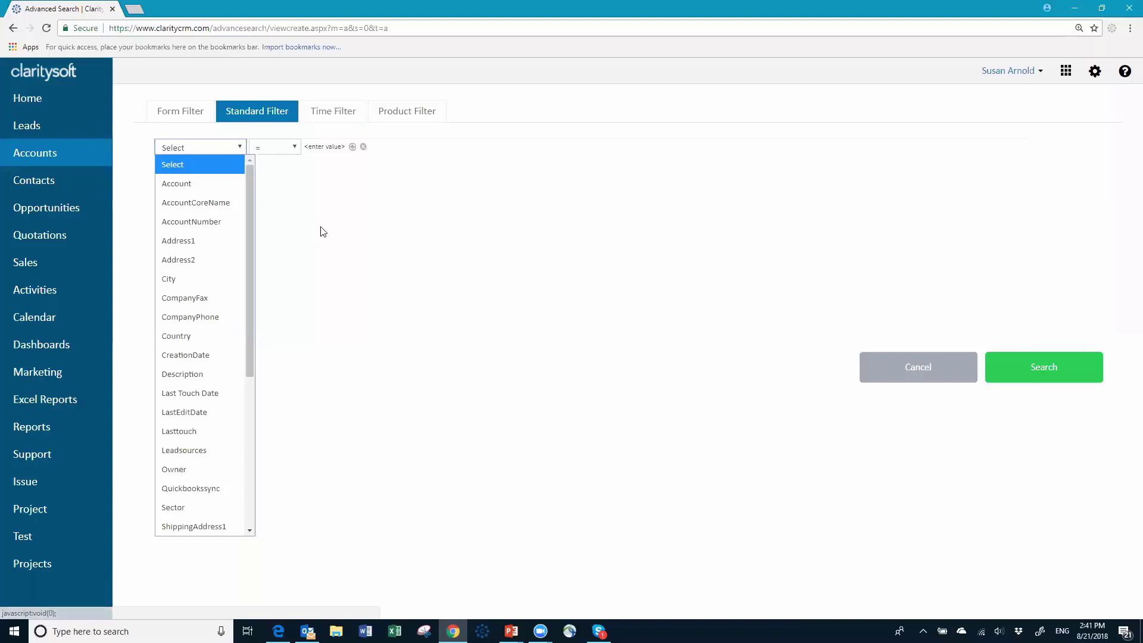
{"action": "left_click", "coordinate": [316, 199]}
Clear the Retail sector from the advanced search's Form Filter
{"action": "left_click", "coordinate": [195, 119]}
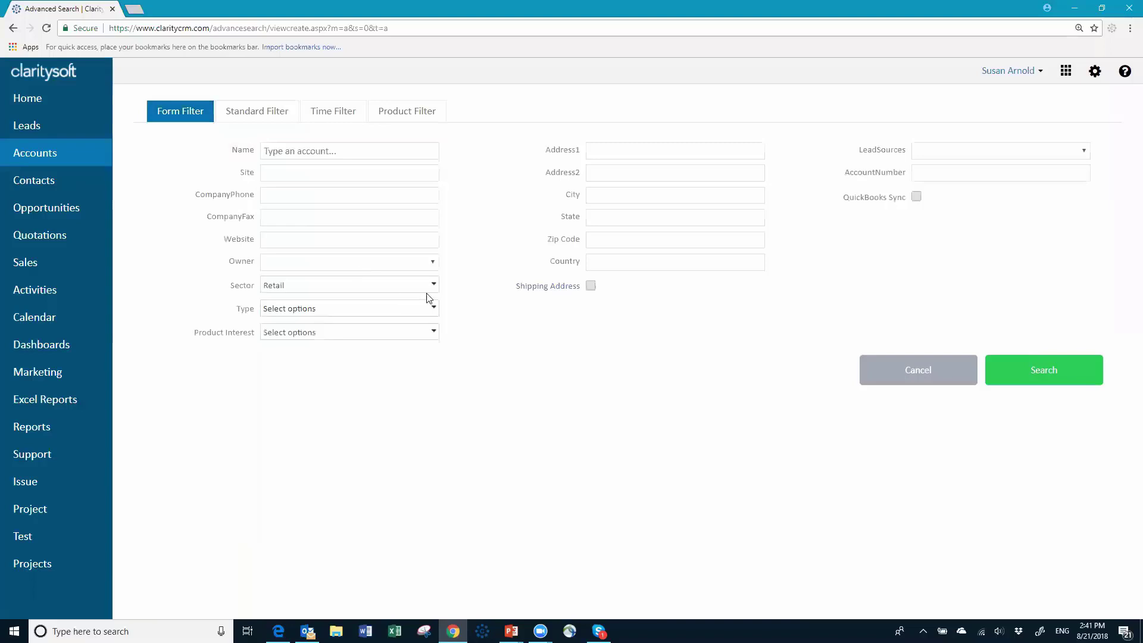
{"action": "left_click", "coordinate": [437, 287]}
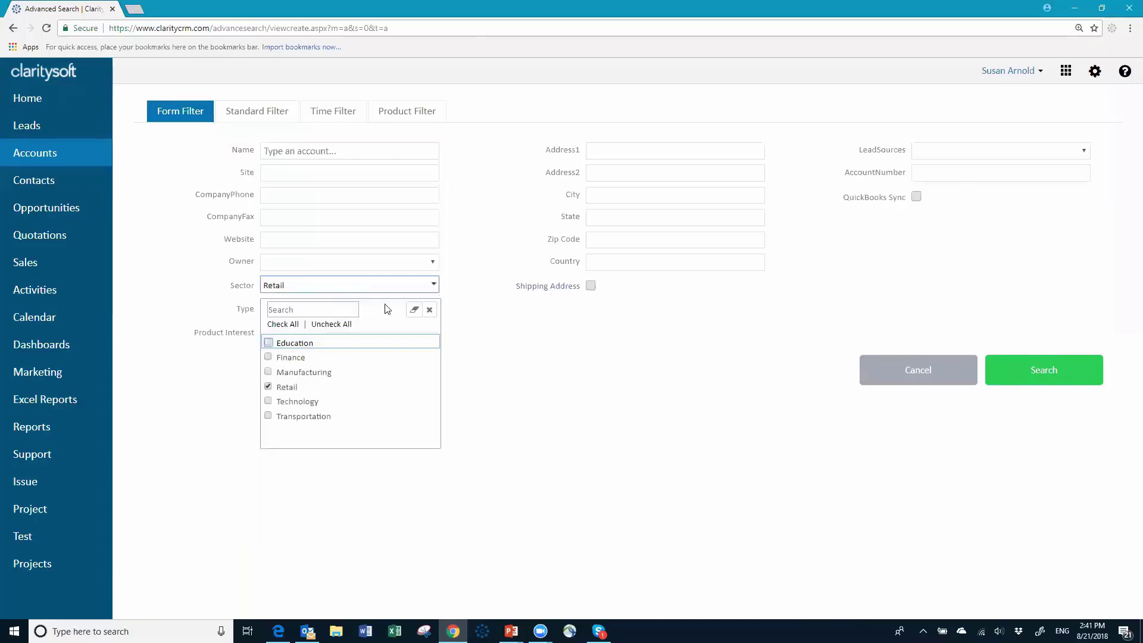
{"action": "left_click", "coordinate": [331, 309]}
{"action": "left_click", "coordinate": [268, 387]}
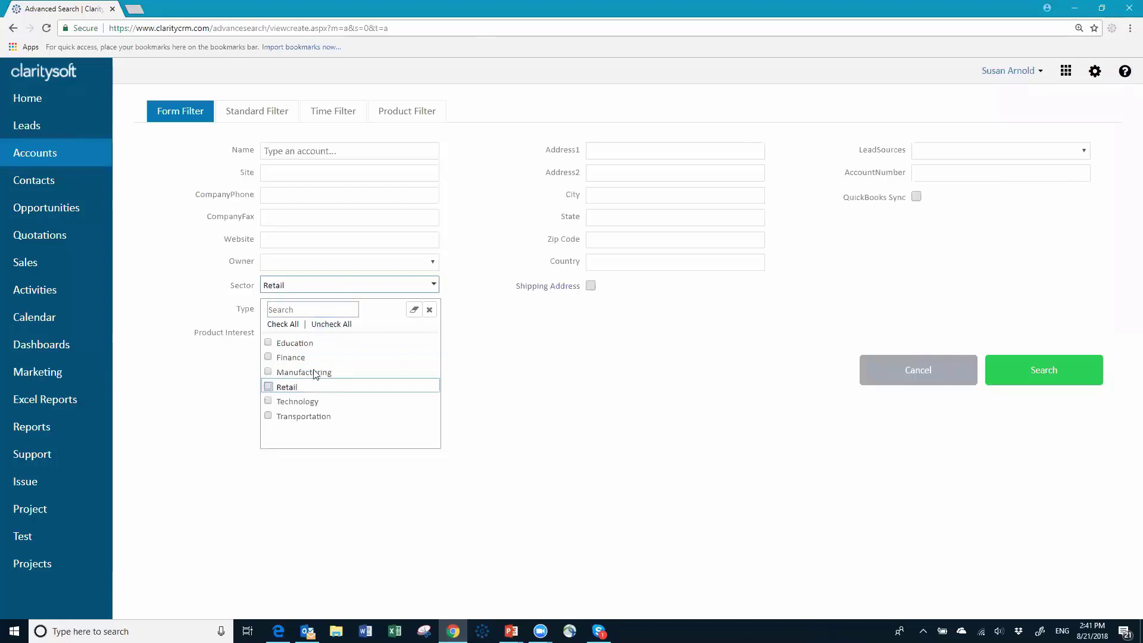
{"action": "left_click", "coordinate": [503, 365]}
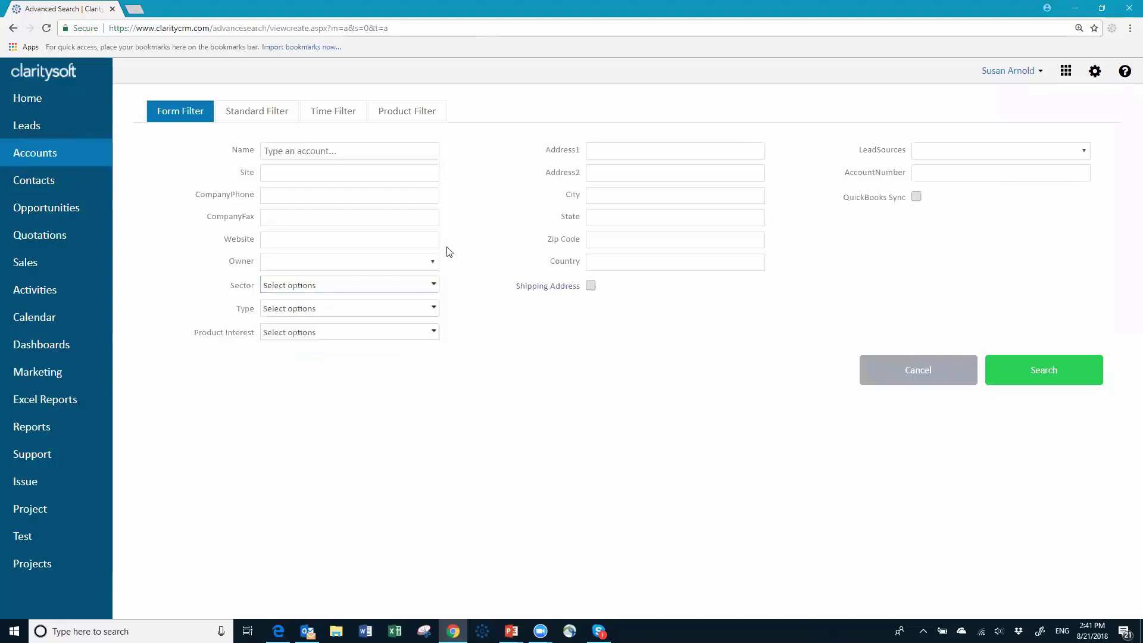
Search for accounts with sales of product items 1001 Widget - Standard or 1002 Widget - Premium using the Product Filter, matching any criteria
{"action": "left_click", "coordinate": [404, 118]}
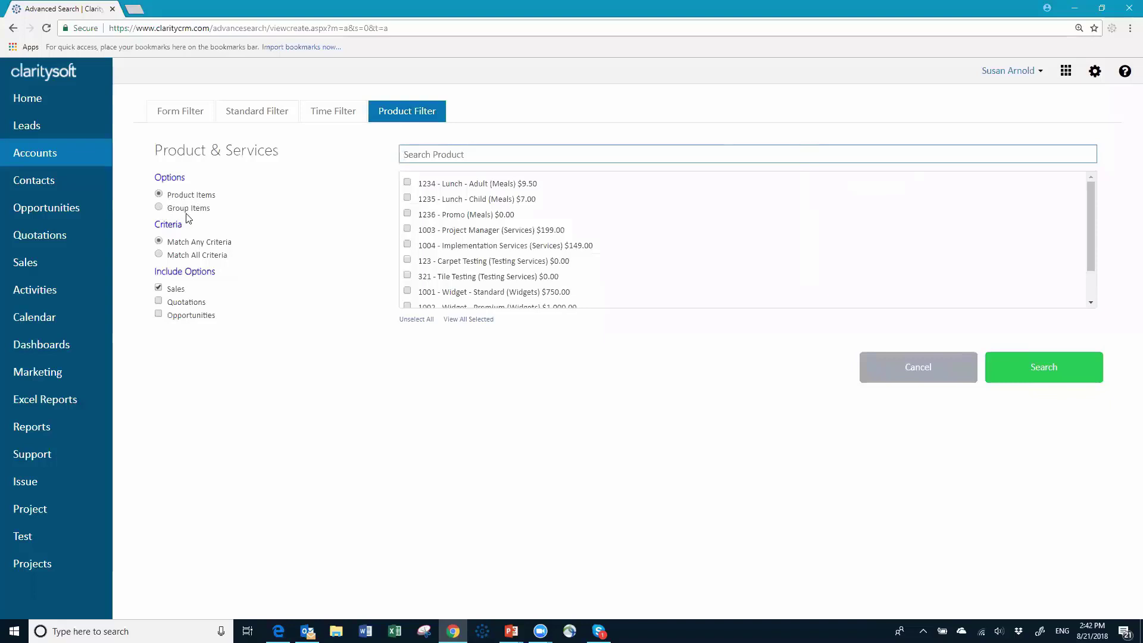
{"action": "left_click", "coordinate": [158, 207]}
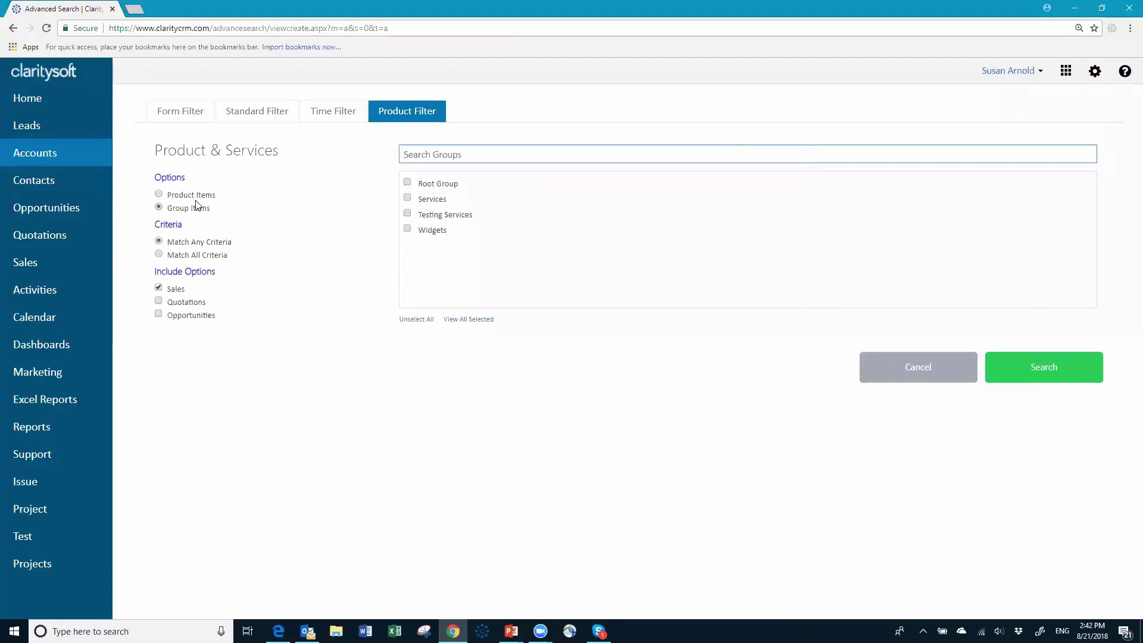
{"action": "left_click", "coordinate": [159, 194]}
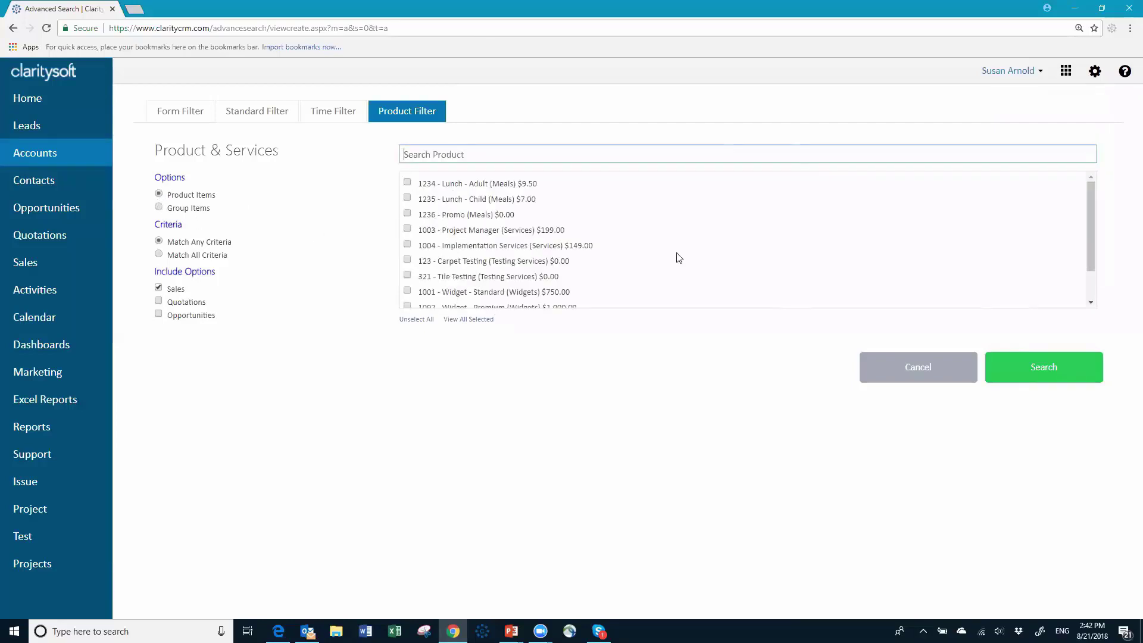
{"action": "scroll", "coordinate": [746, 236], "scroll_direction": "down", "scroll_amount": 1}
{"action": "scroll", "coordinate": [747, 237], "scroll_direction": "down", "scroll_amount": 1}
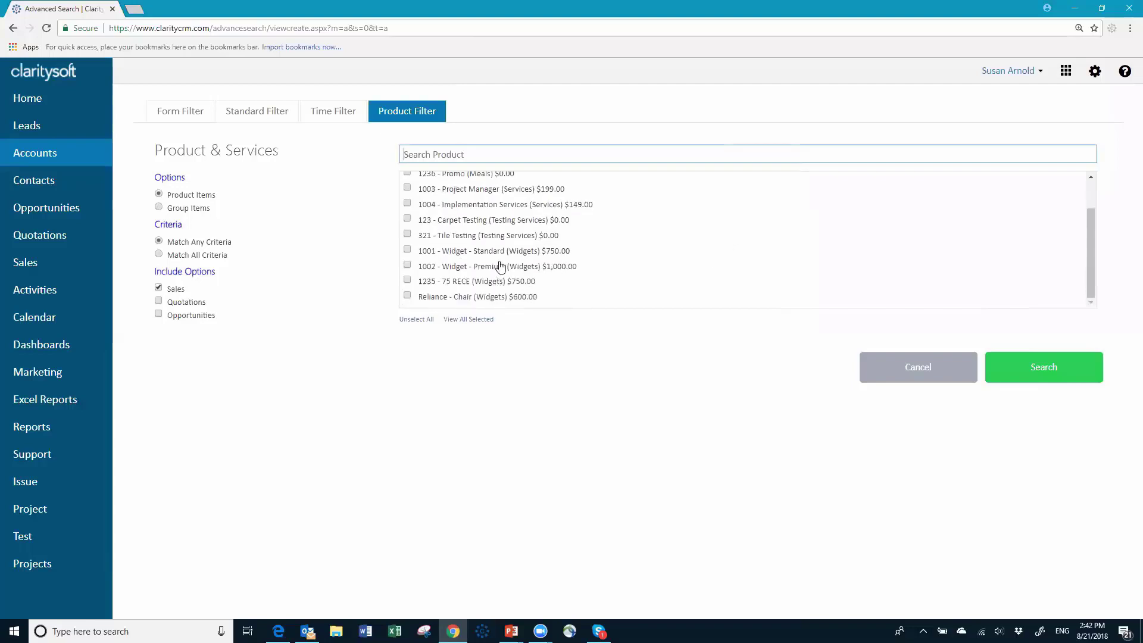
{"action": "left_click", "coordinate": [407, 250]}
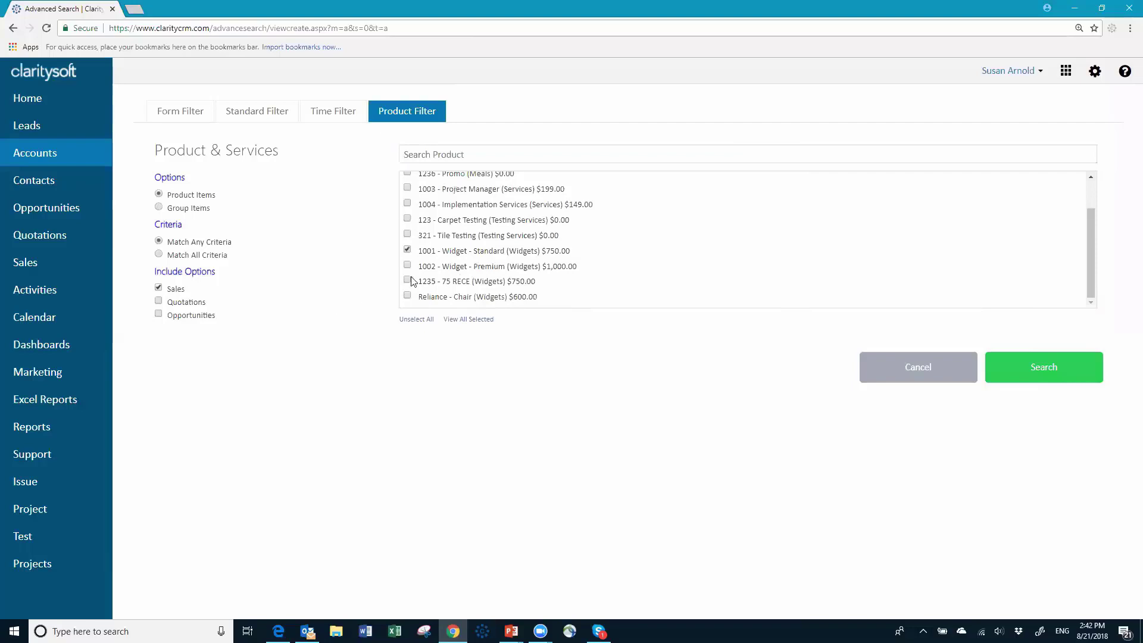
{"action": "left_click", "coordinate": [407, 264]}
{"action": "left_click", "coordinate": [1037, 369]}
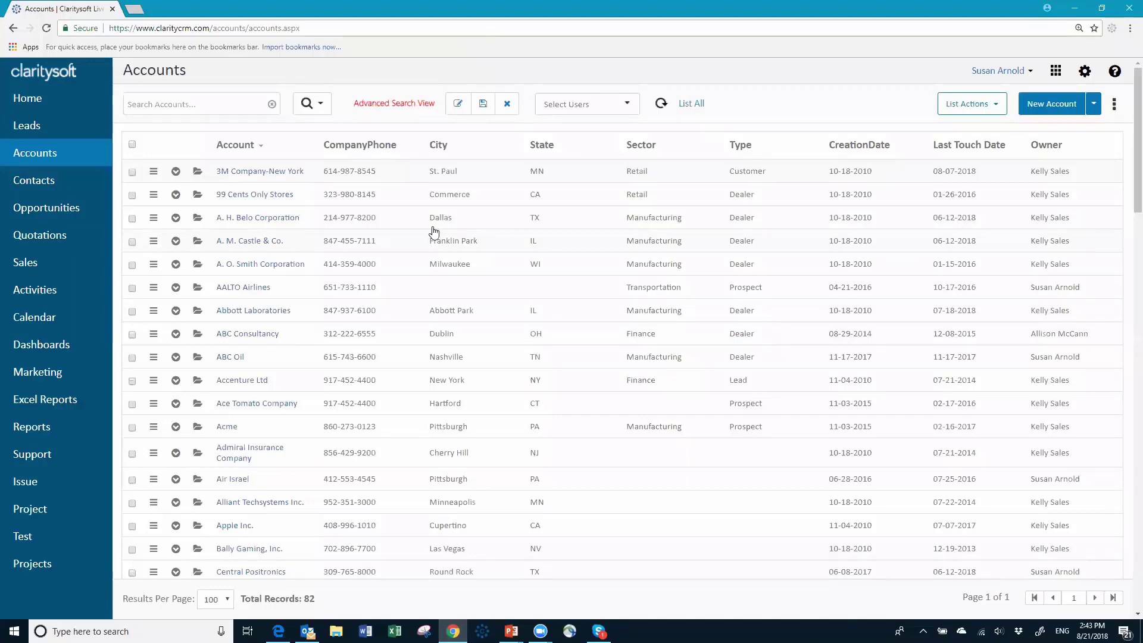
Clear the advanced search from the accounts list and look over the available search types
{"action": "left_click", "coordinate": [507, 105]}
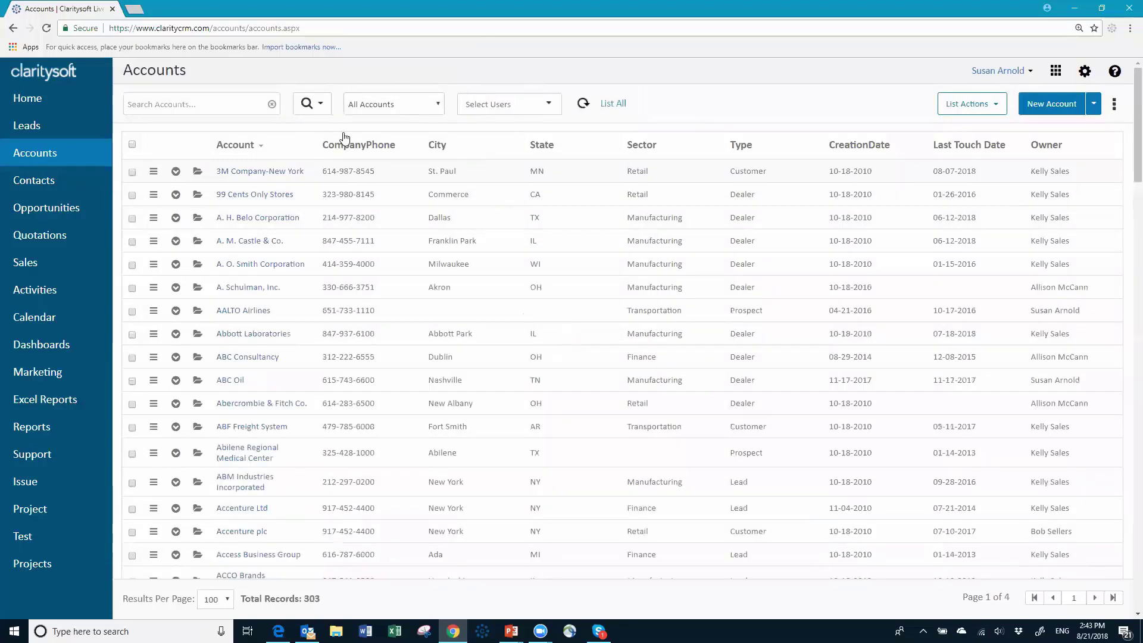
{"action": "left_click", "coordinate": [321, 107]}
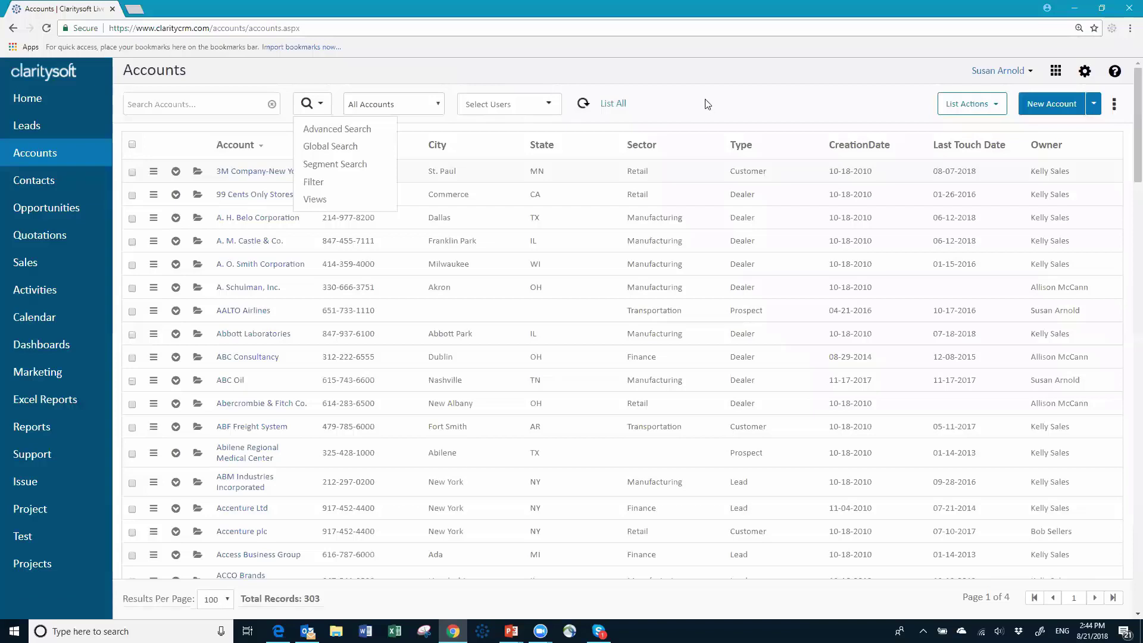
{"action": "left_click", "coordinate": [377, 295]}
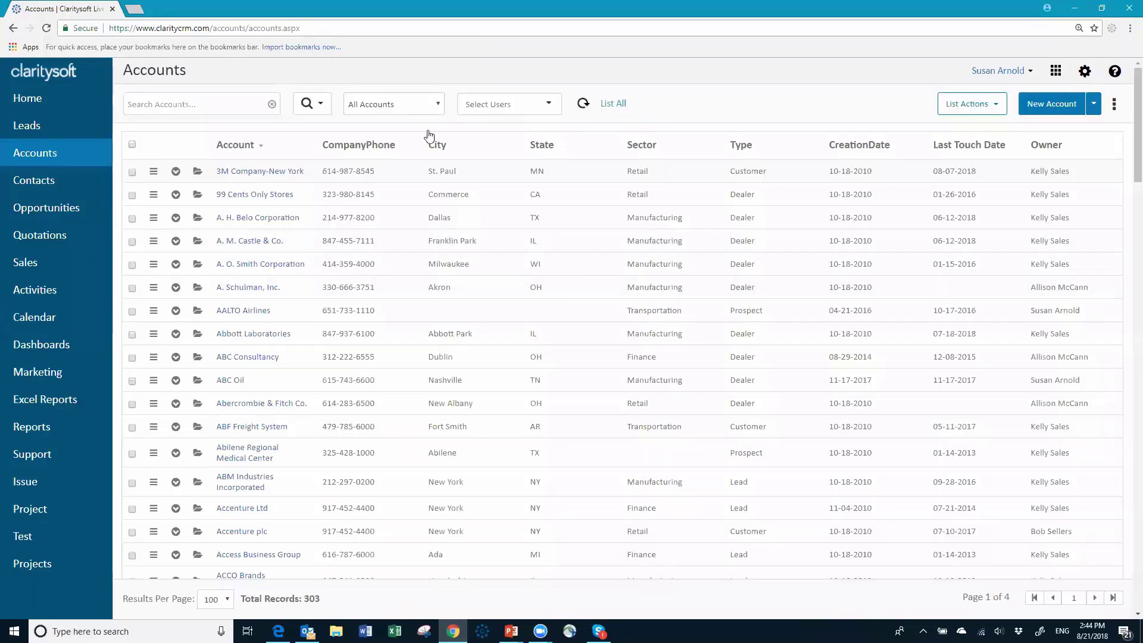
Show the Ohio Manufacturers List view and view the contacts of all its accounts, using the records marked as checked
{"action": "left_click", "coordinate": [439, 106]}
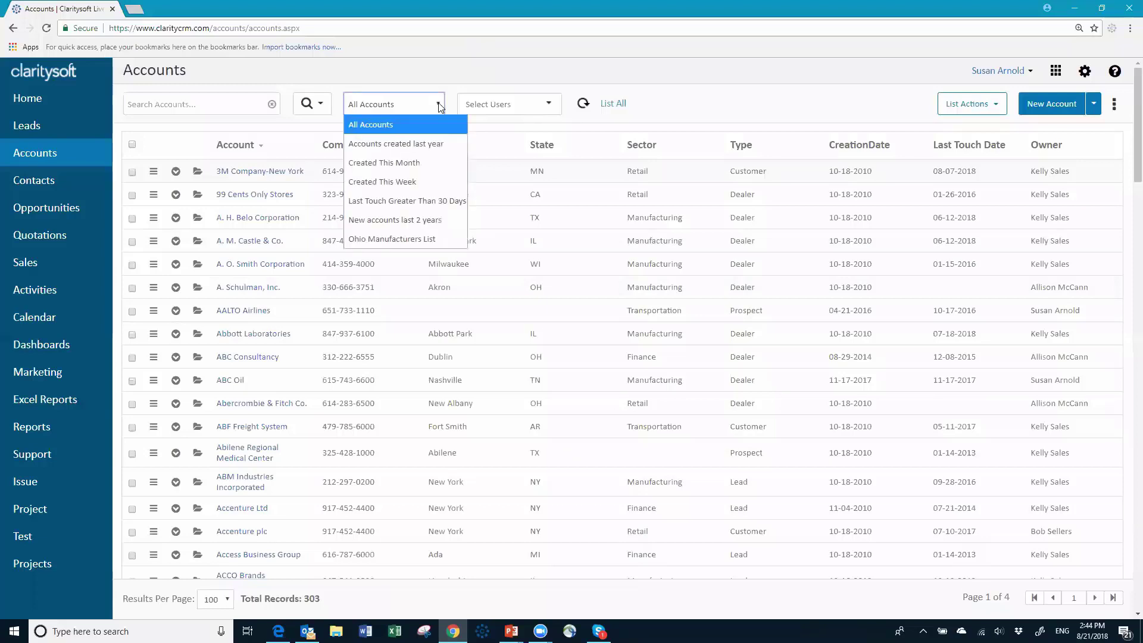
{"action": "left_click", "coordinate": [403, 242]}
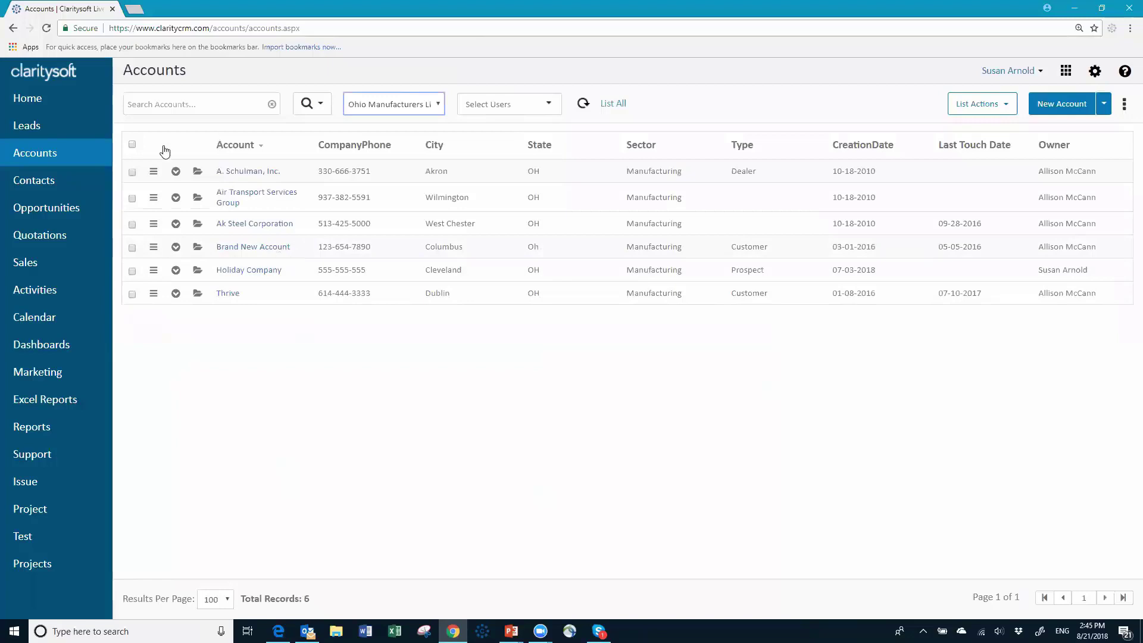
{"action": "left_click", "coordinate": [132, 144]}
{"action": "left_click", "coordinate": [1012, 107]}
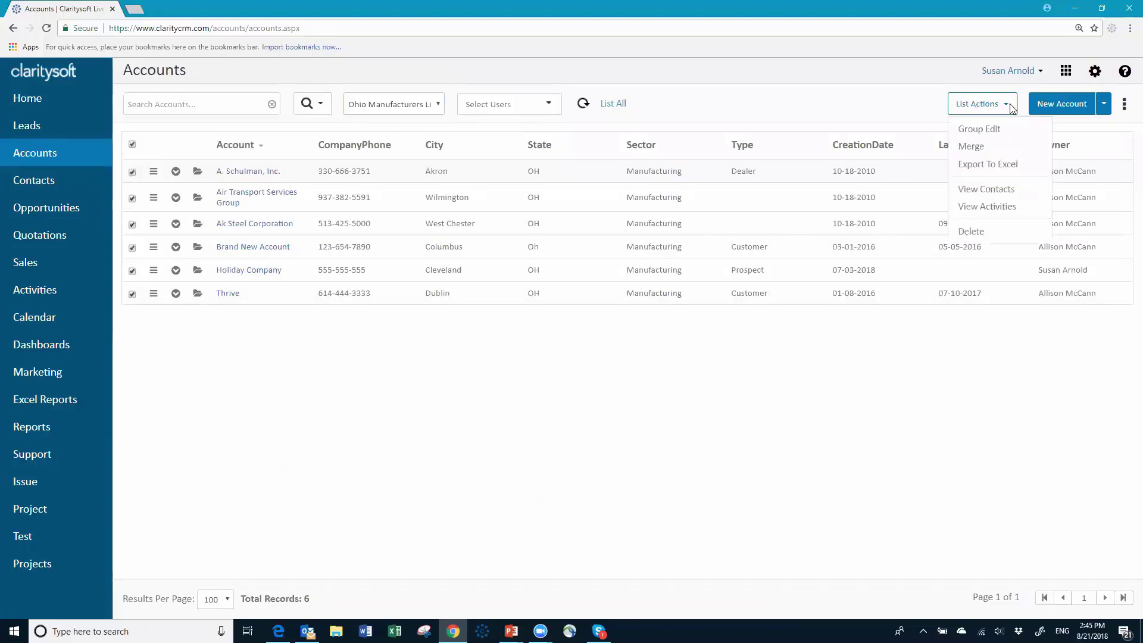
{"action": "left_click", "coordinate": [988, 189]}
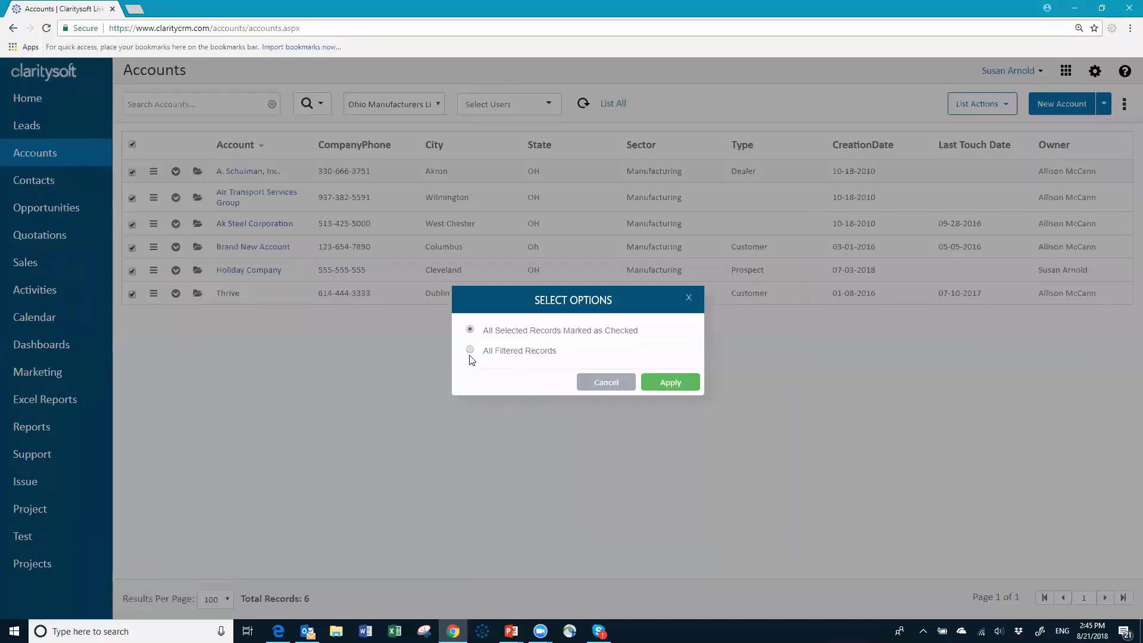
{"action": "left_click", "coordinate": [670, 383]}
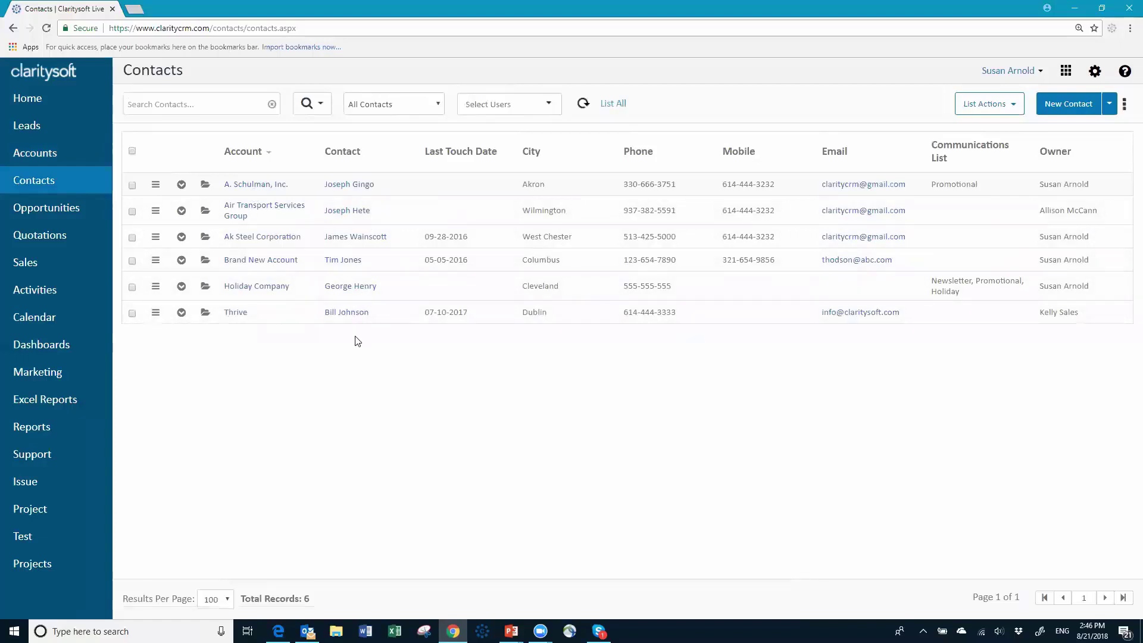
Start an email to all the listed contacts and look at the available email templates without choosing one
{"action": "left_click", "coordinate": [131, 152]}
{"action": "left_click", "coordinate": [1013, 105]}
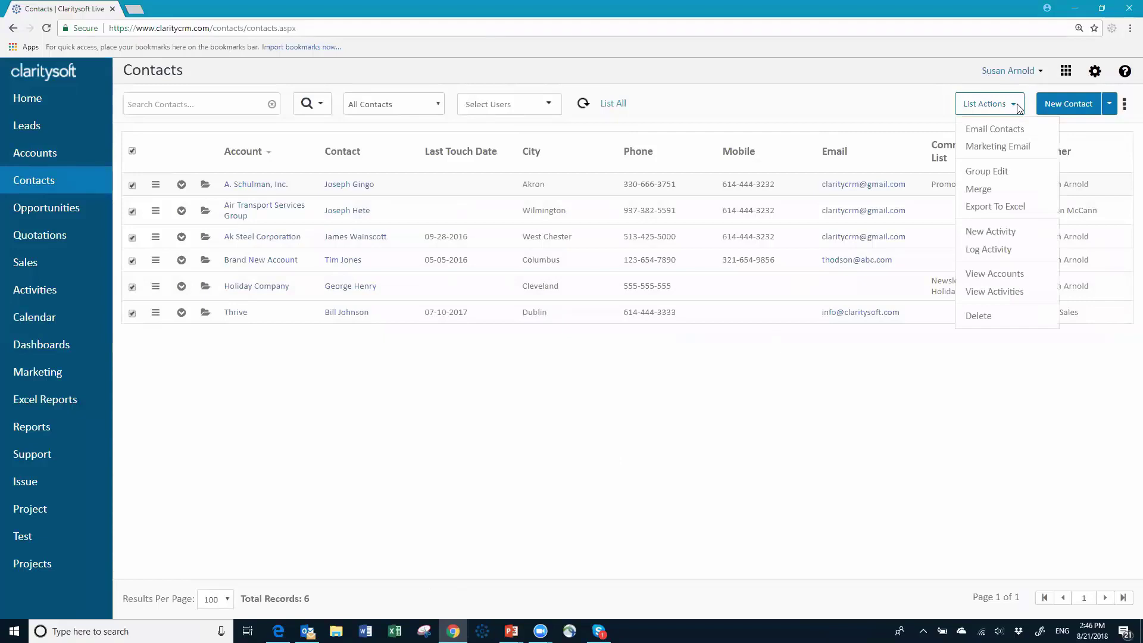
{"action": "left_click", "coordinate": [978, 131]}
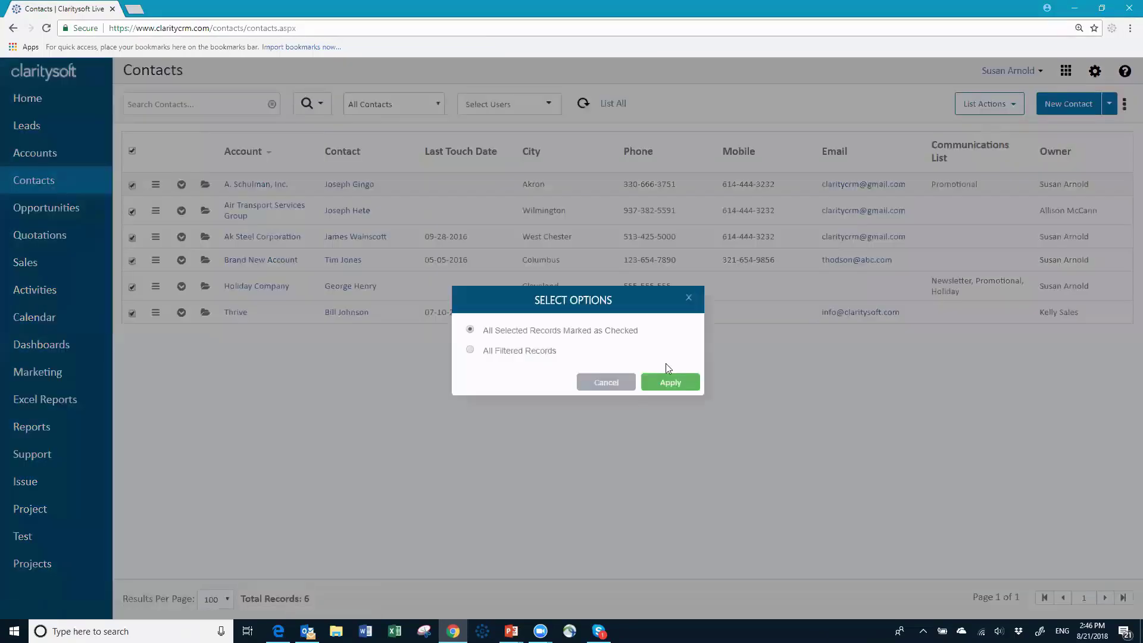
{"action": "left_click", "coordinate": [671, 385]}
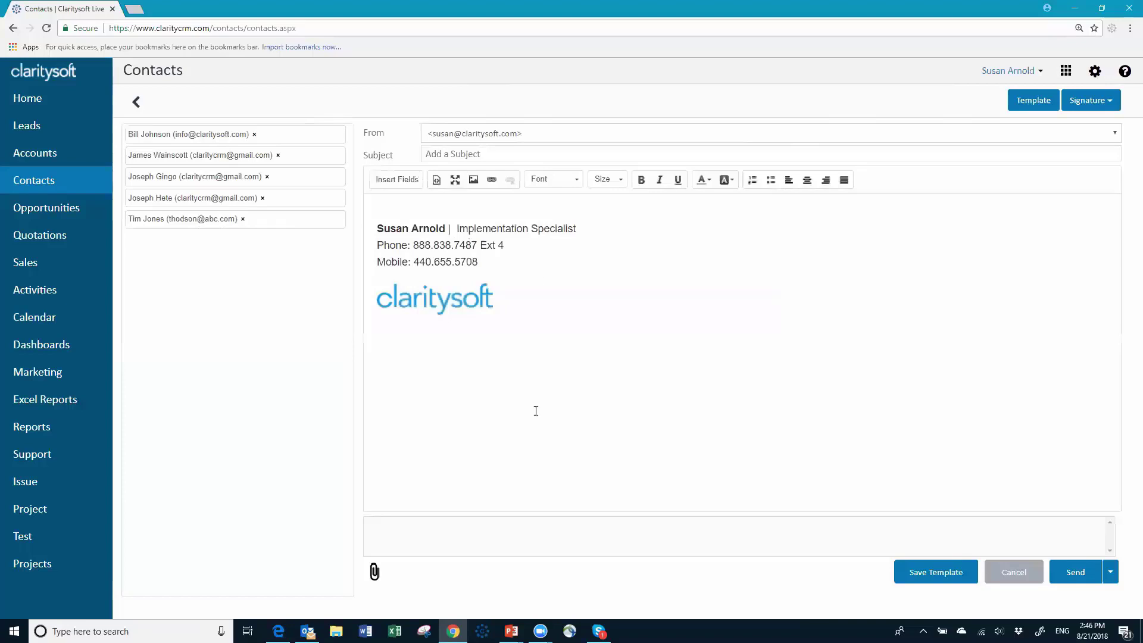
{"action": "left_click", "coordinate": [1032, 101]}
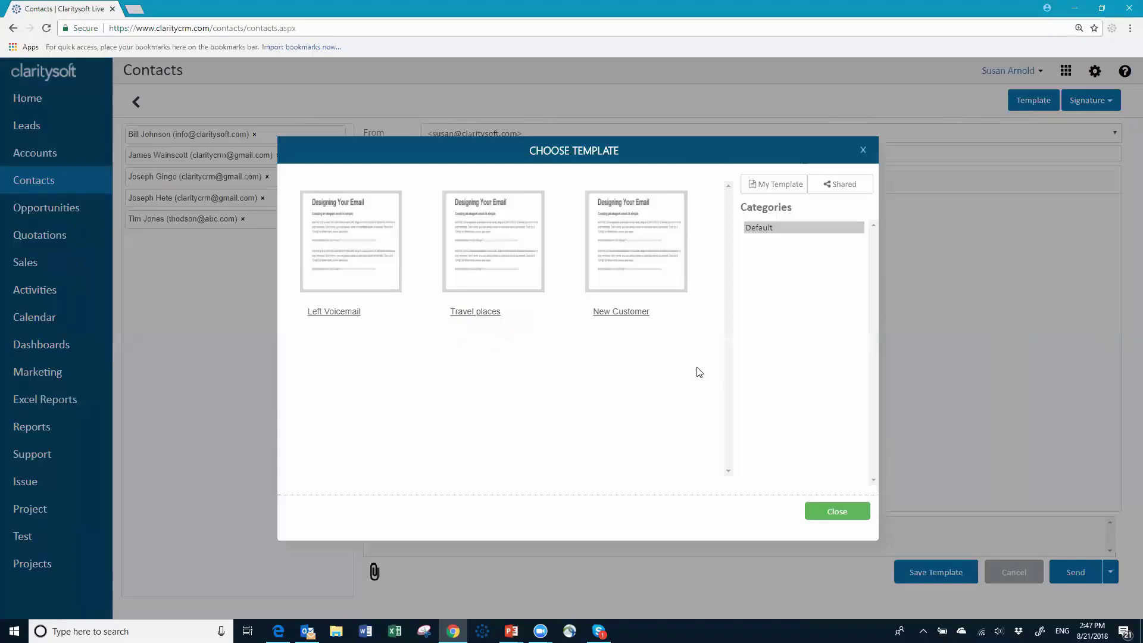
{"action": "left_click", "coordinate": [835, 516]}
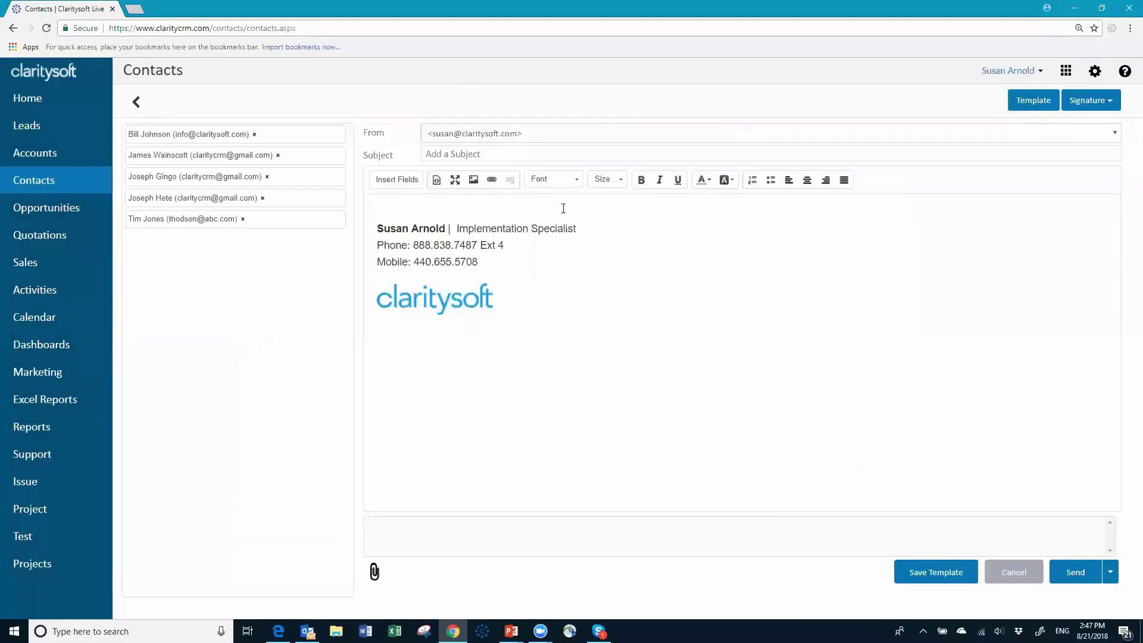
Write the greeting "Hello" with the First Name merge field and a comma above the signature, and cancel the email
{"action": "left_click", "coordinate": [394, 201]}
{"action": "type", "text": "Hello"}
{"action": "left_click", "coordinate": [405, 184]}
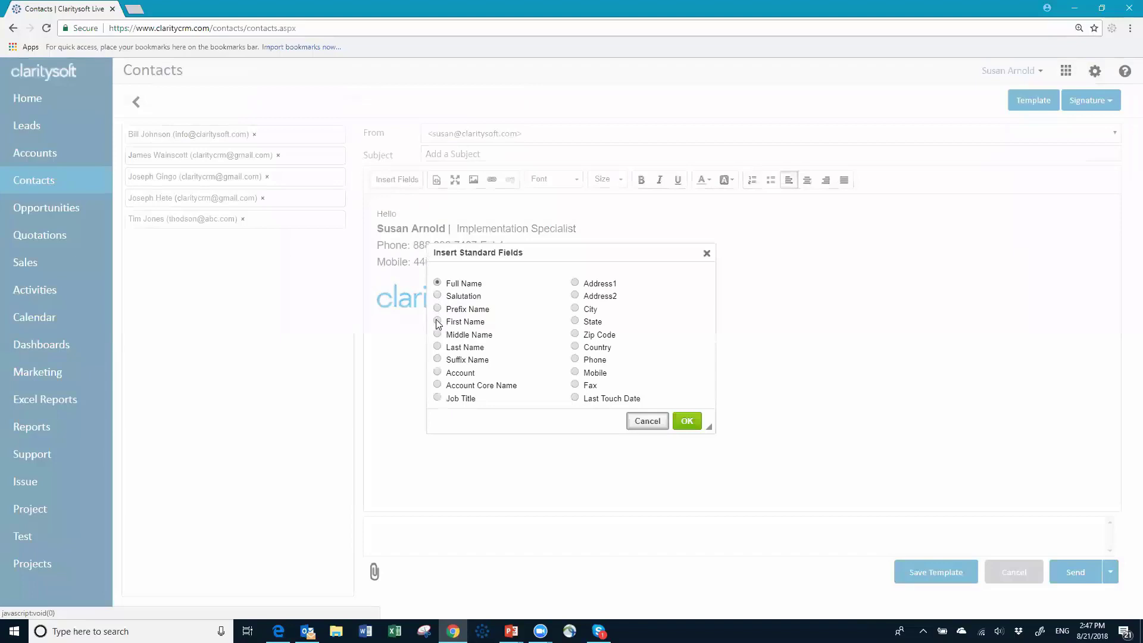
{"action": "left_click", "coordinate": [437, 322]}
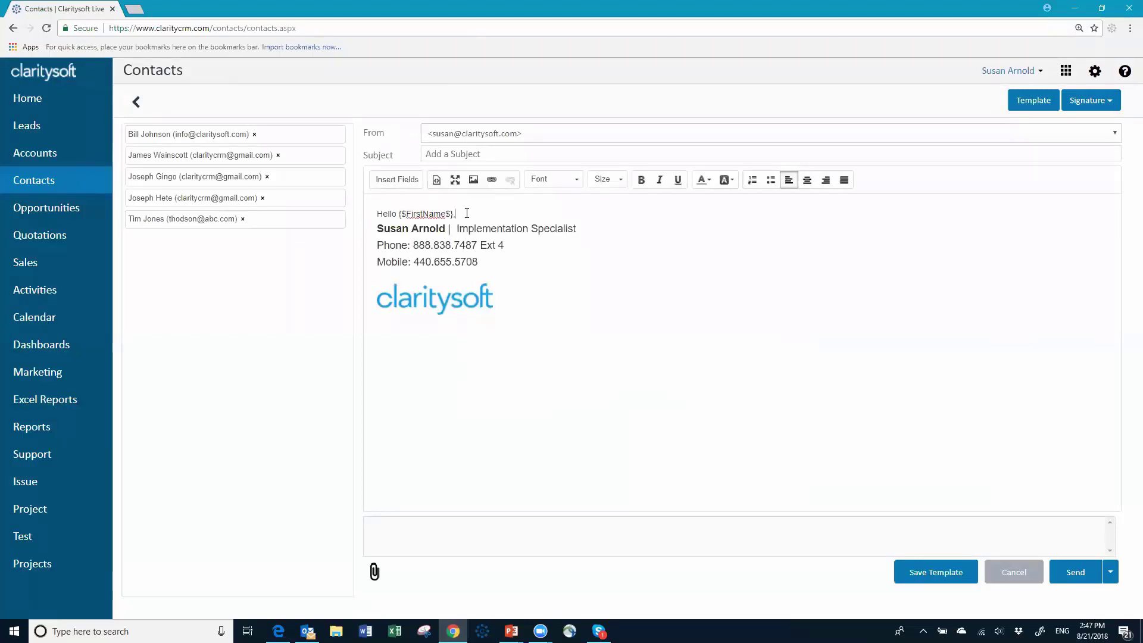
{"action": "type", "text": ","}
{"action": "key", "text": "Return"}
{"action": "key", "text": "Return"}
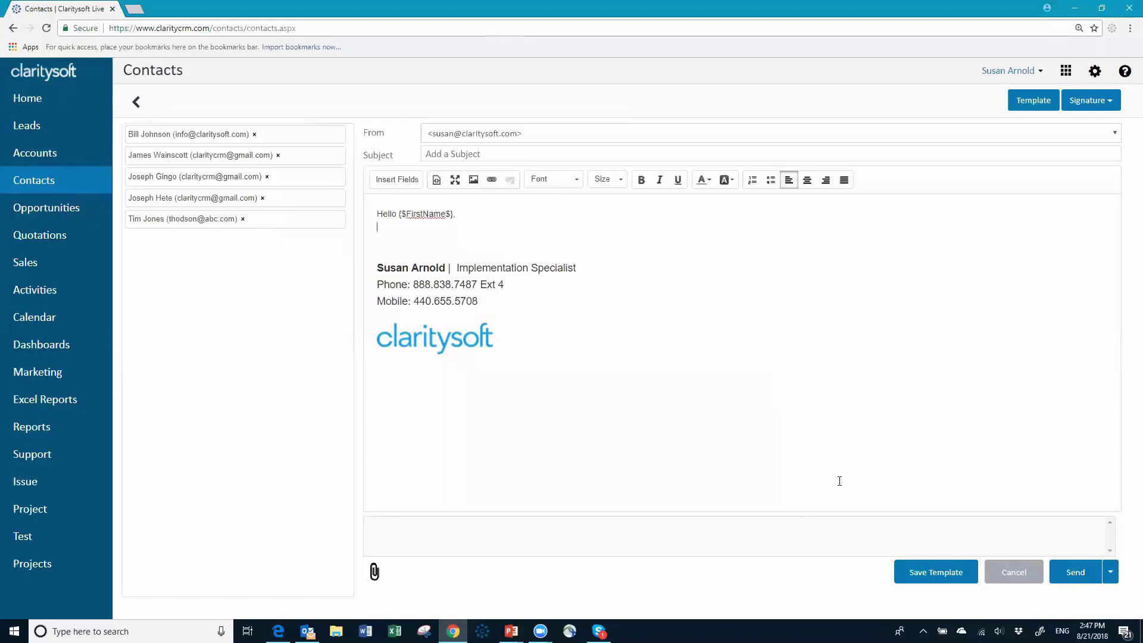
{"action": "left_click", "coordinate": [1023, 574]}
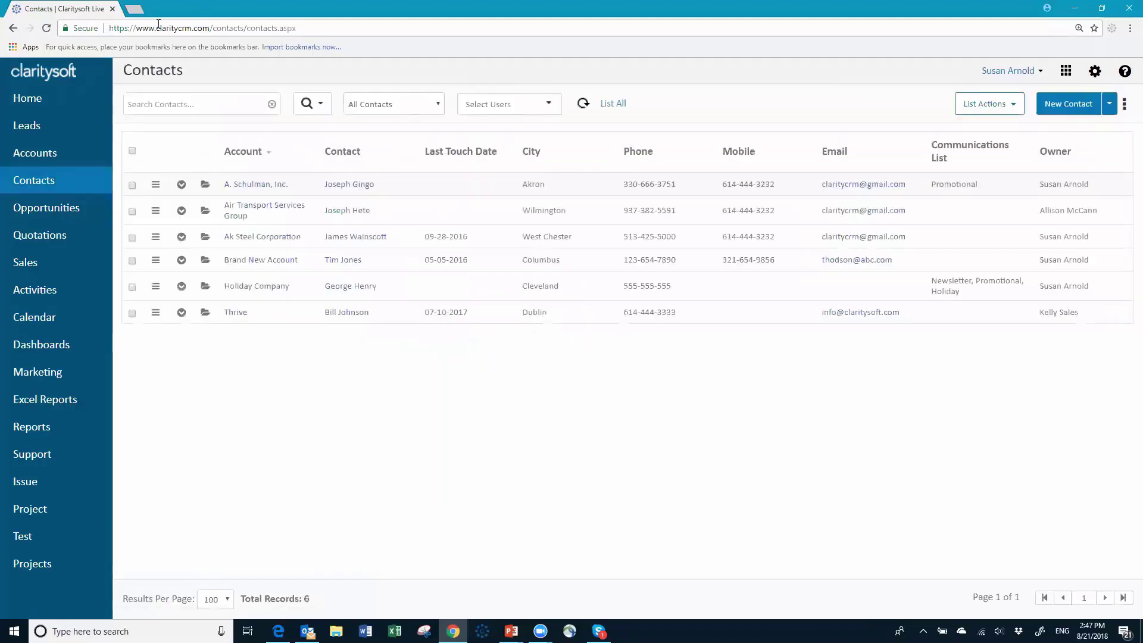
Return to the accounts and start an Excel export of all checked accounts in the Ohio Manufacturers List
{"action": "left_click", "coordinate": [35, 156]}
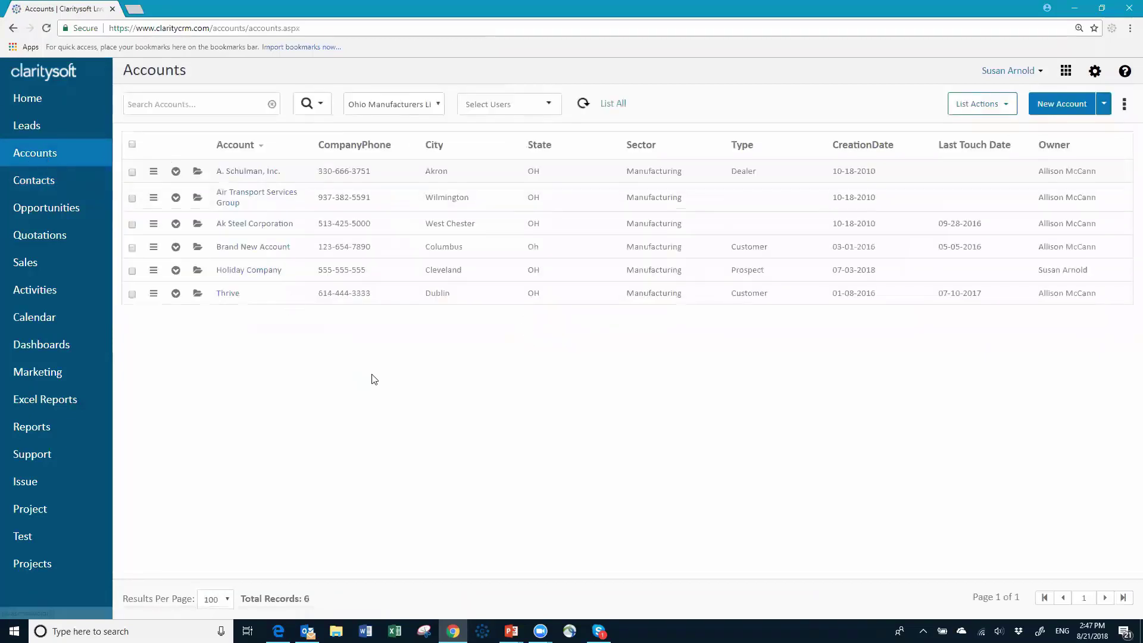
{"action": "left_click", "coordinate": [133, 145]}
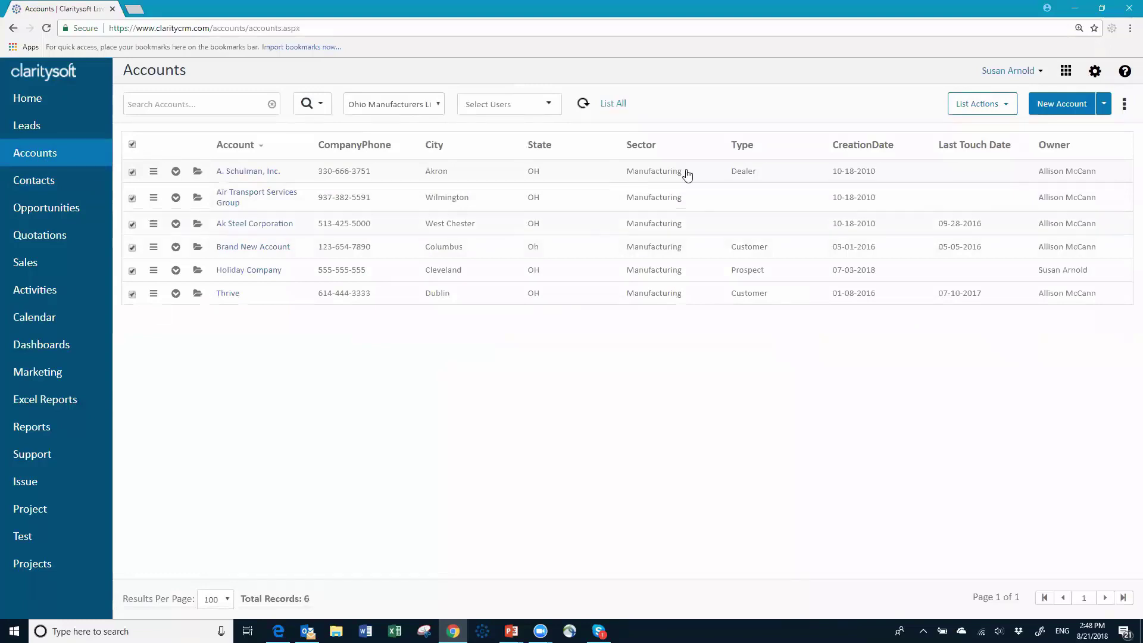
{"action": "left_click", "coordinate": [1006, 107]}
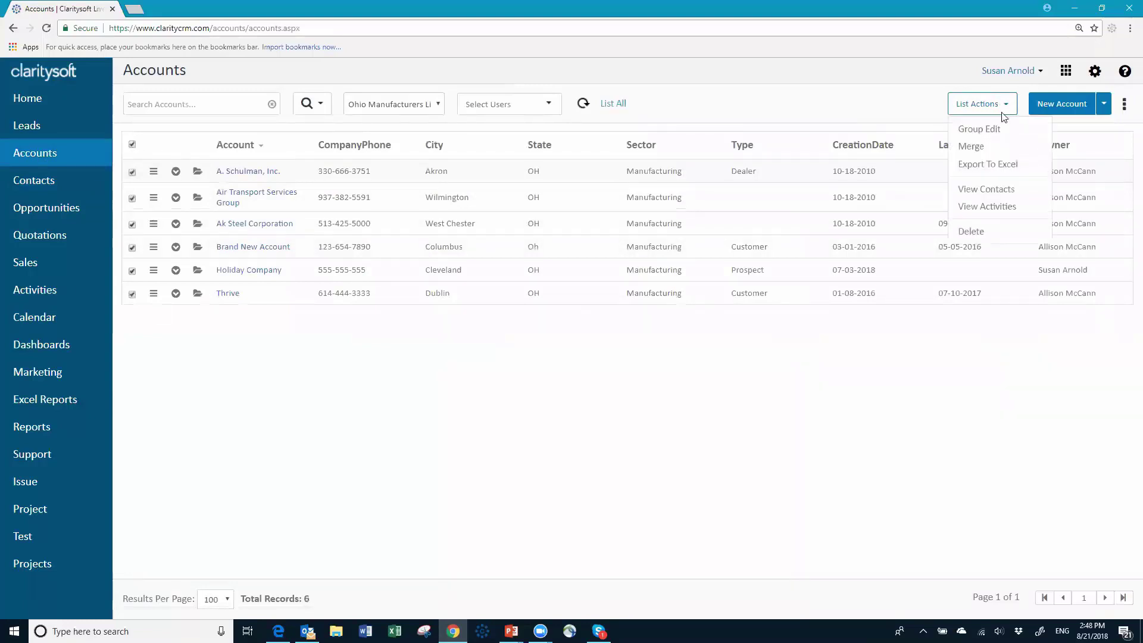
{"action": "left_click", "coordinate": [1006, 171]}
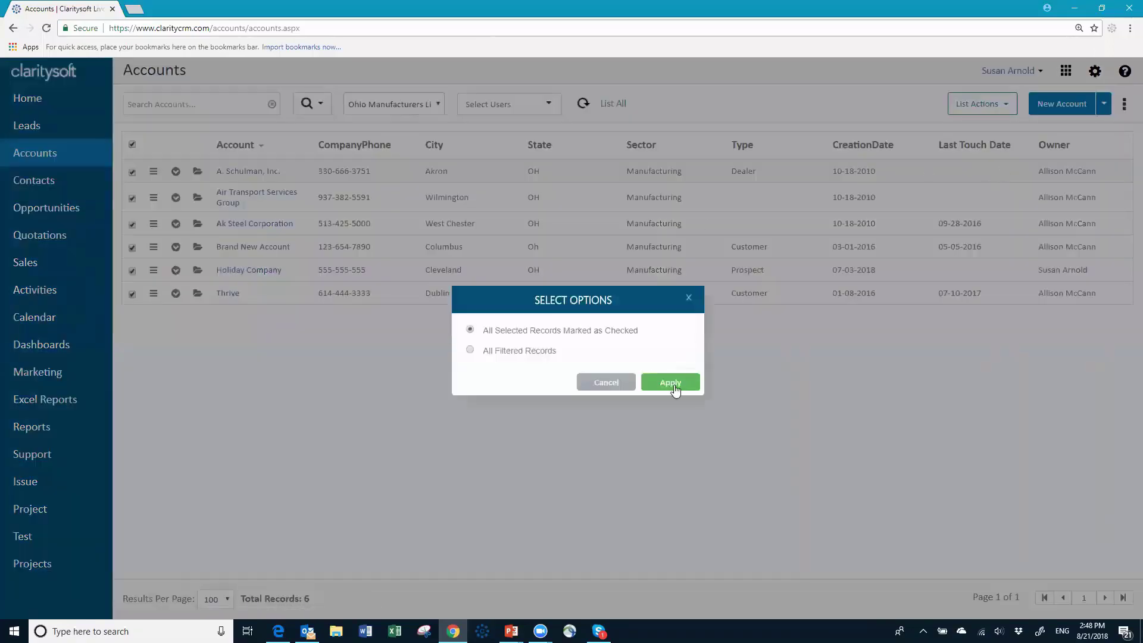
{"action": "left_click", "coordinate": [671, 384]}
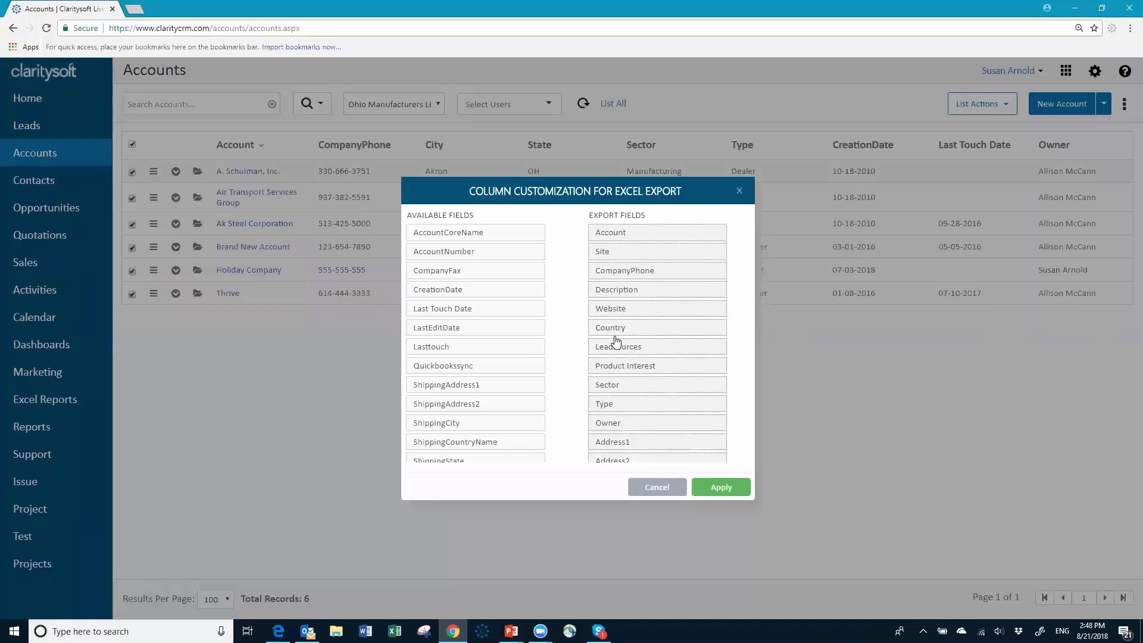
Remove Country, Website and Description from the Excel export fields
{"action": "left_click_drag", "start_coordinate": [611, 331], "coordinate": [469, 345]}
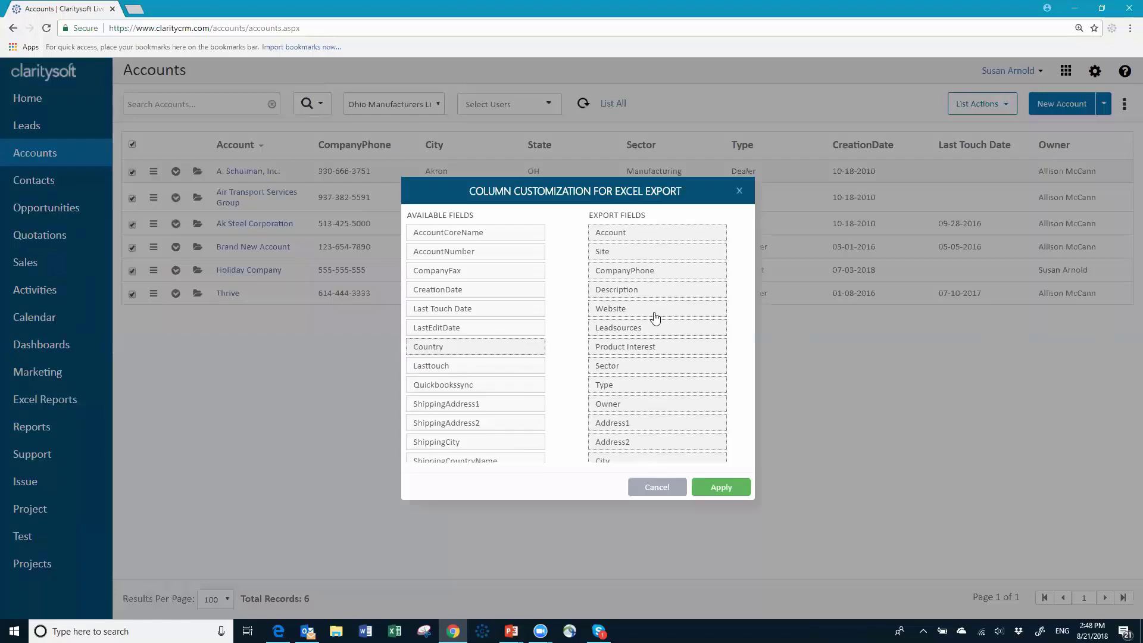
{"action": "left_click_drag", "start_coordinate": [628, 311], "coordinate": [474, 325]}
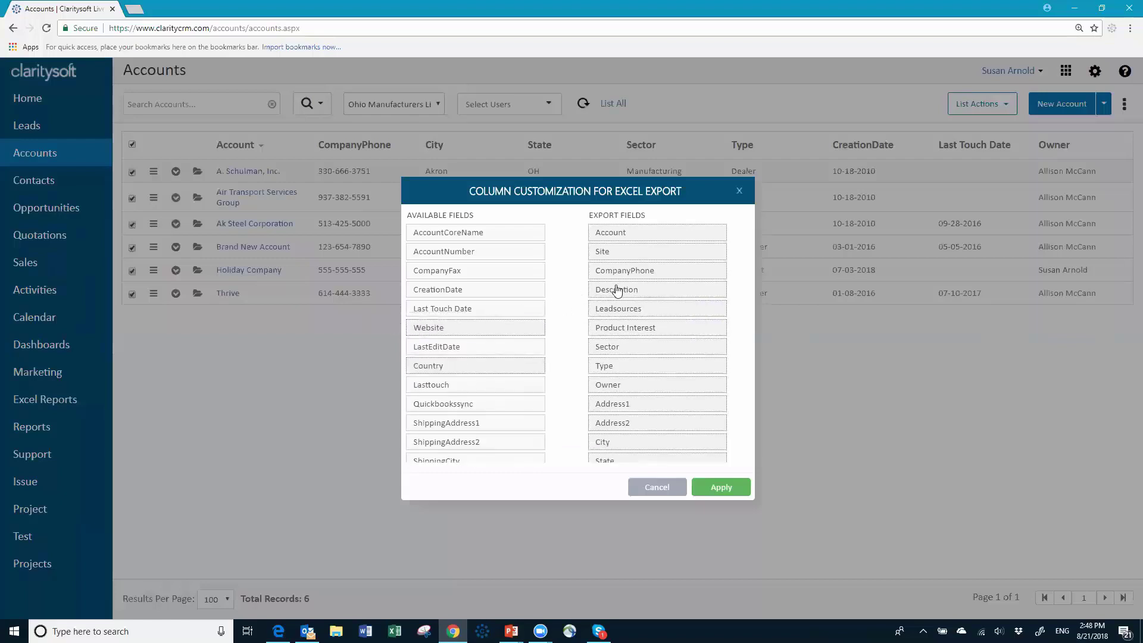
{"action": "left_click_drag", "start_coordinate": [612, 290], "coordinate": [474, 328]}
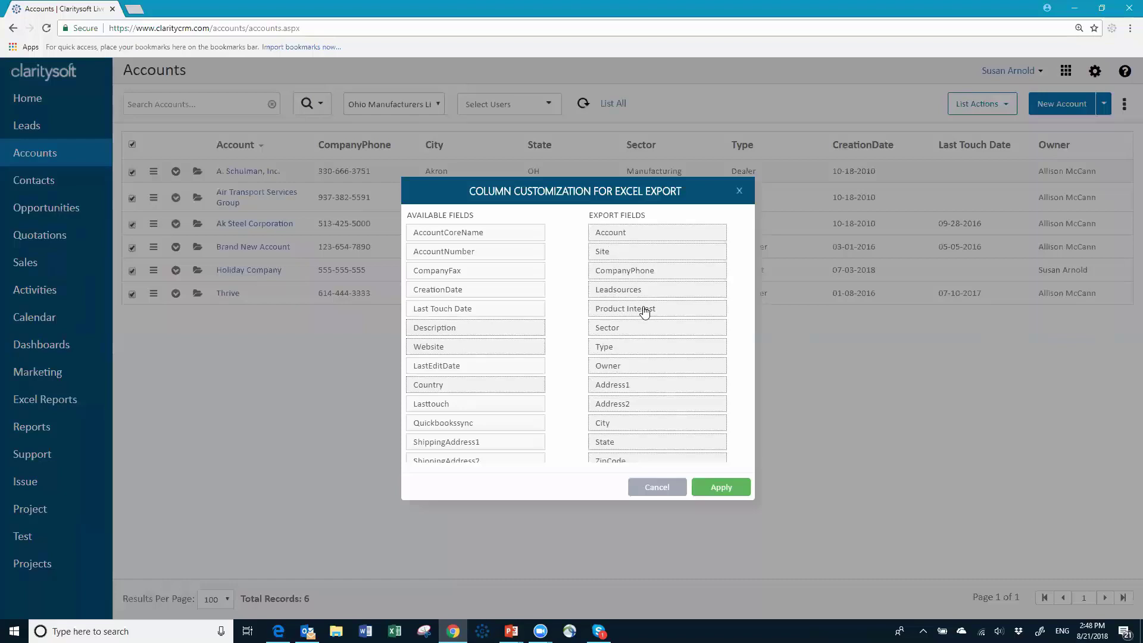
Remove Sector and Owner from the Excel export fields, add Lasttouch, and apply the export
{"action": "scroll", "coordinate": [676, 347], "scroll_direction": "down", "scroll_amount": 1}
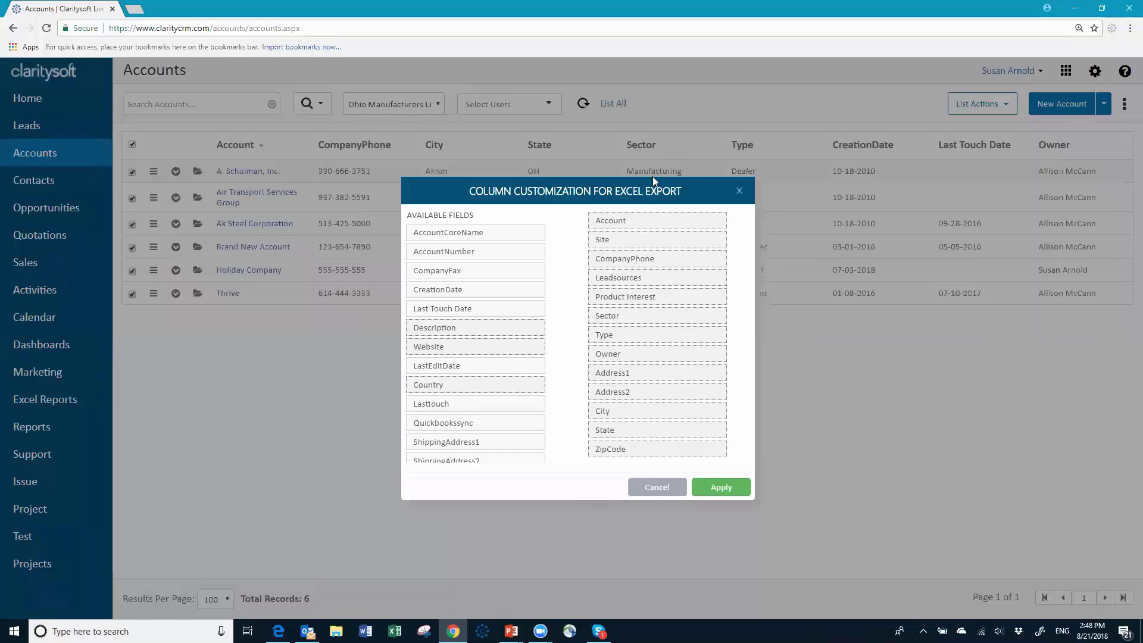
{"action": "left_click_drag", "start_coordinate": [629, 317], "coordinate": [481, 331]}
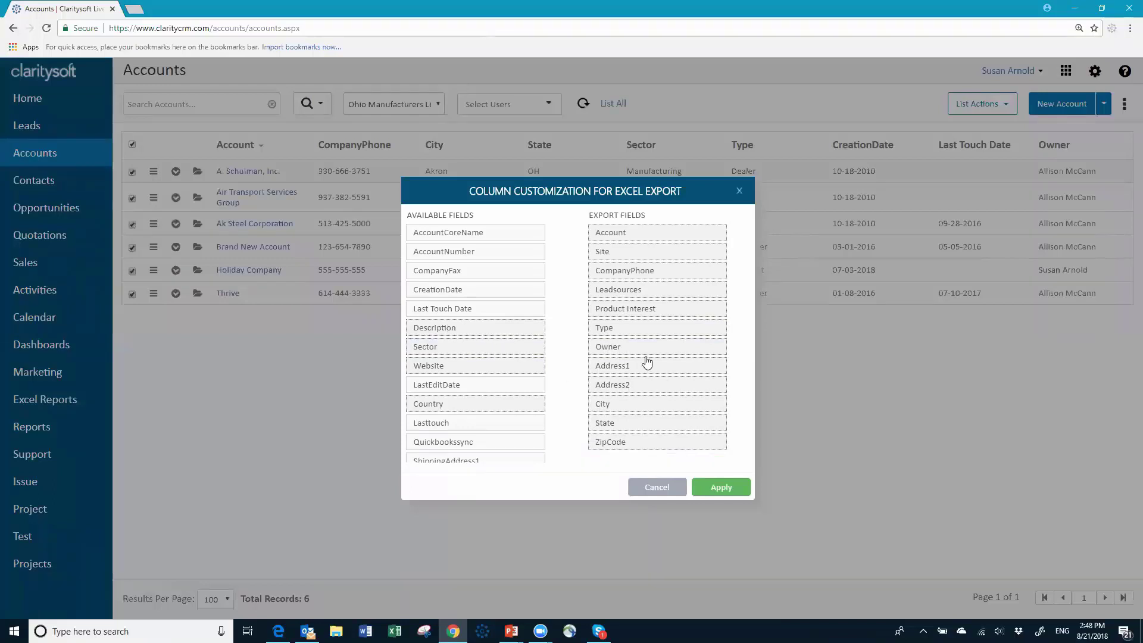
{"action": "left_click_drag", "start_coordinate": [595, 346], "coordinate": [456, 378]}
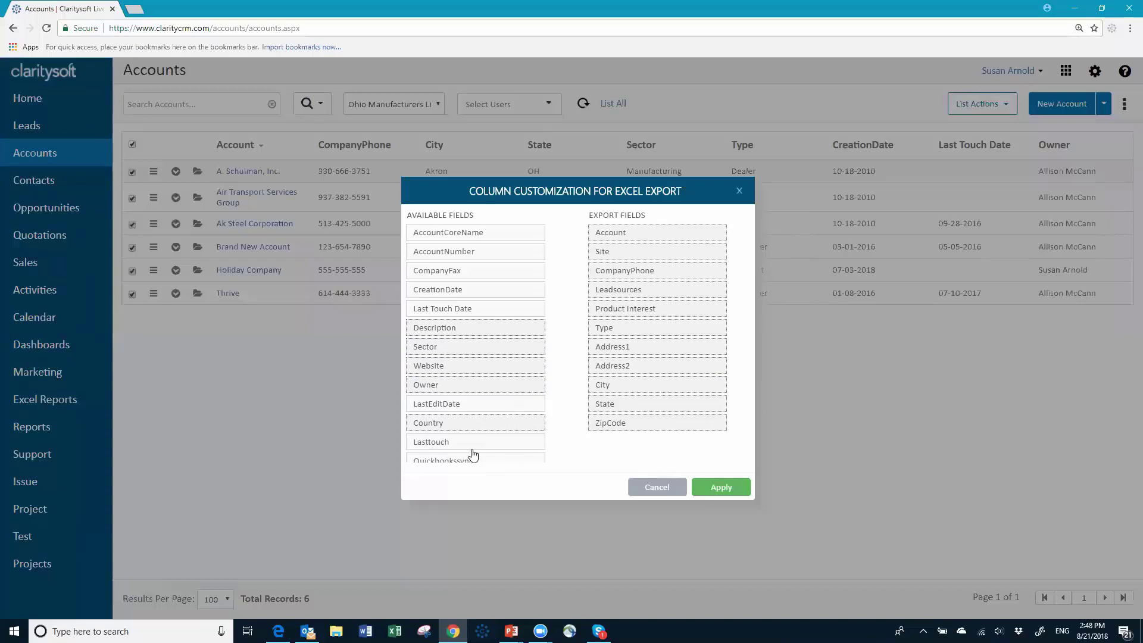
{"action": "left_click_drag", "start_coordinate": [458, 442], "coordinate": [650, 447]}
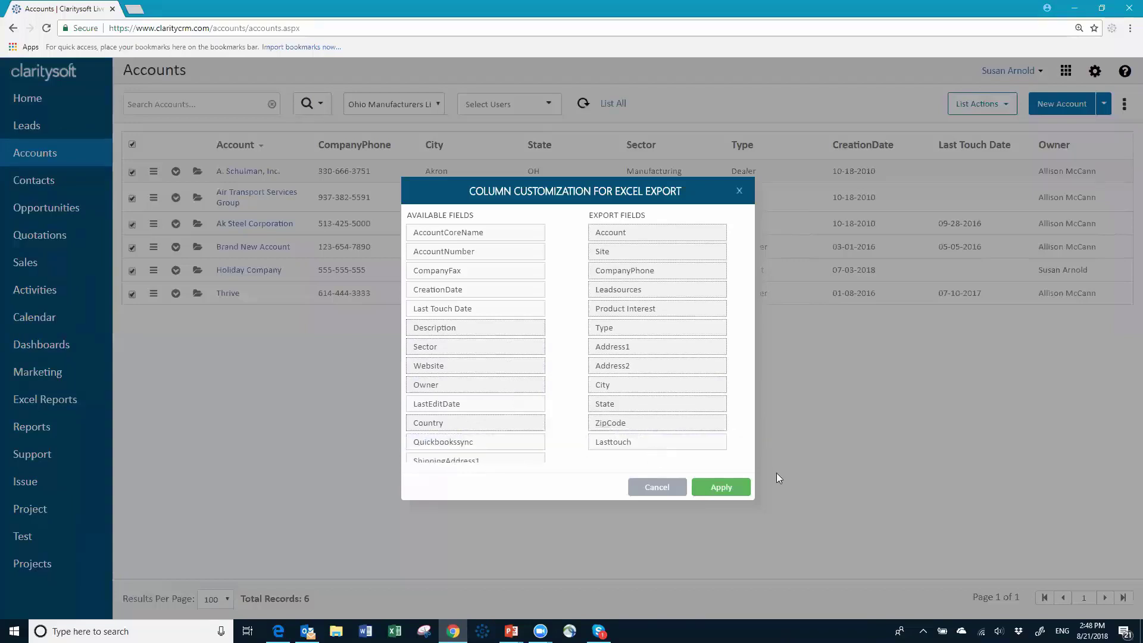
{"action": "left_click", "coordinate": [730, 490]}
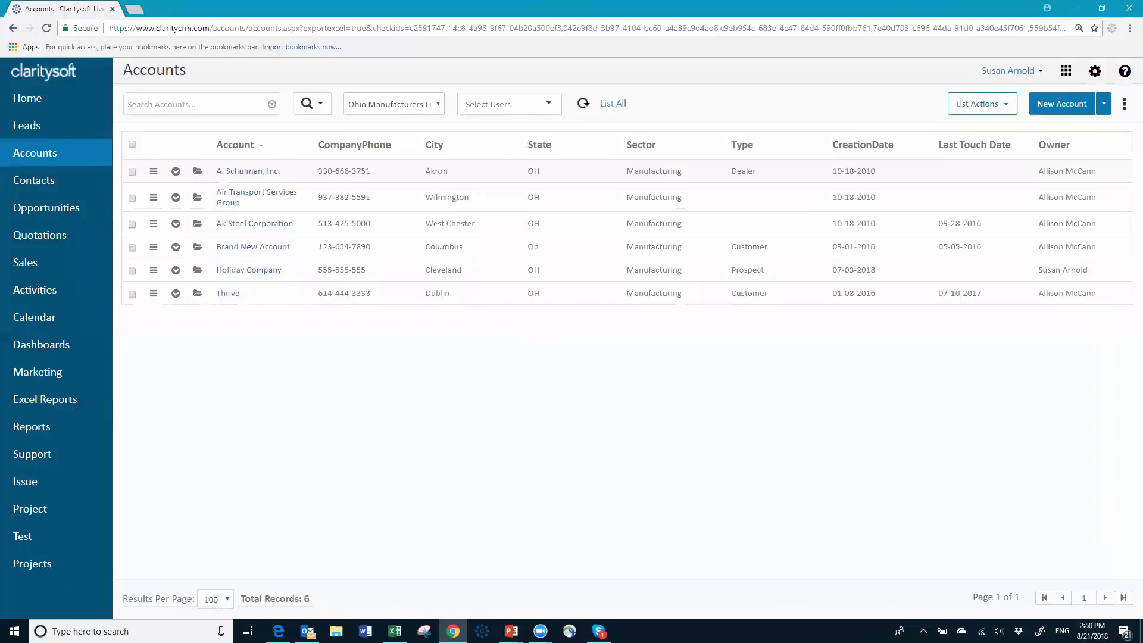
Switch the account list from the Ohio Manufacturers List to the All Accounts view
{"action": "key", "text": "alt+Tab"}
{"action": "left_click", "coordinate": [416, 104]}
{"action": "left_click", "coordinate": [419, 130]}
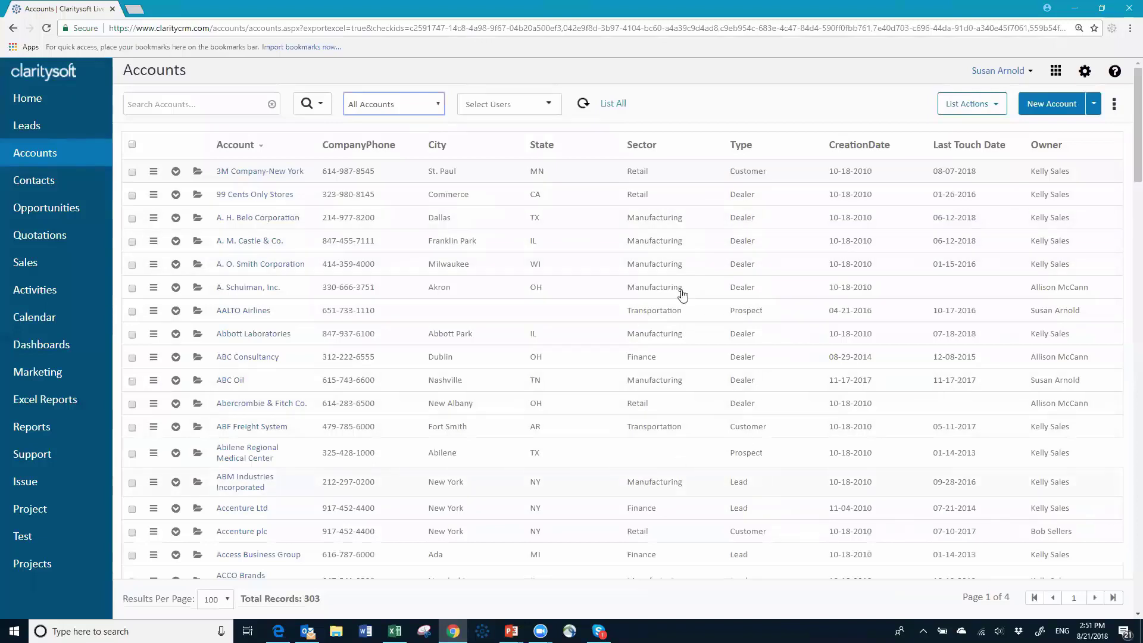
Run an advanced search with a standard filter for accounts whose Type Is Empty
{"action": "left_click", "coordinate": [319, 111]}
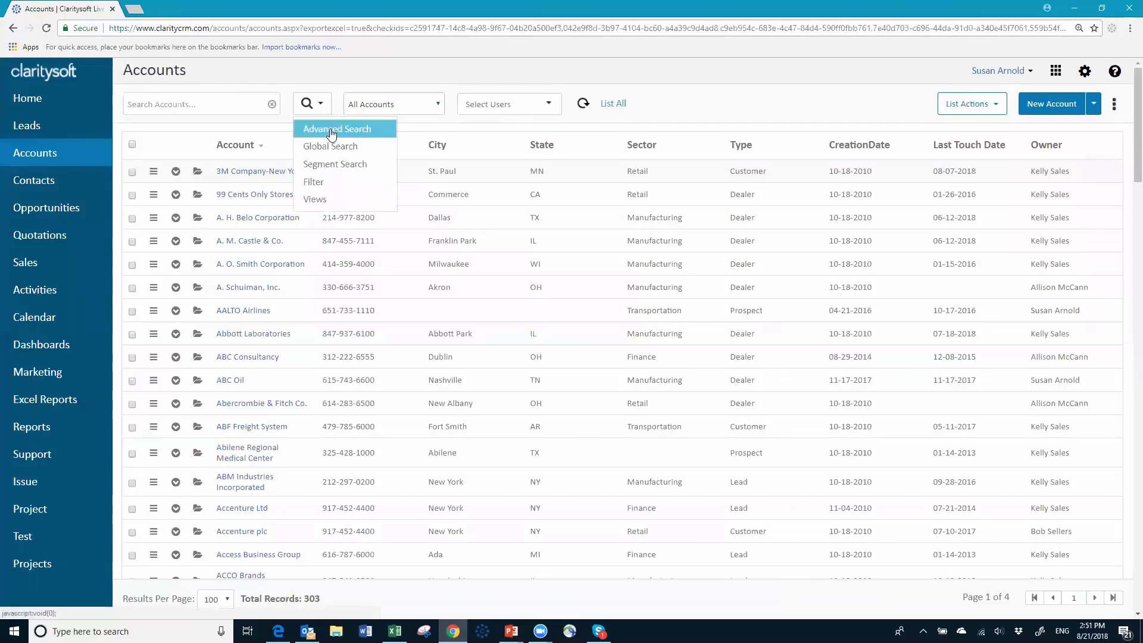
{"action": "left_click", "coordinate": [333, 131]}
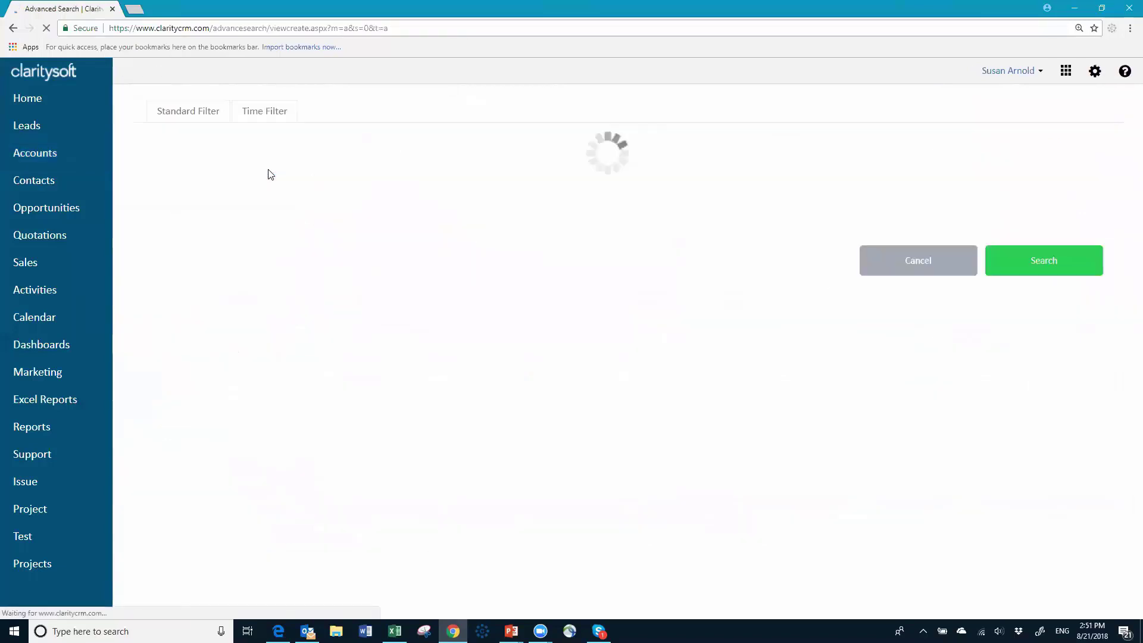
{"action": "left_click", "coordinate": [255, 114]}
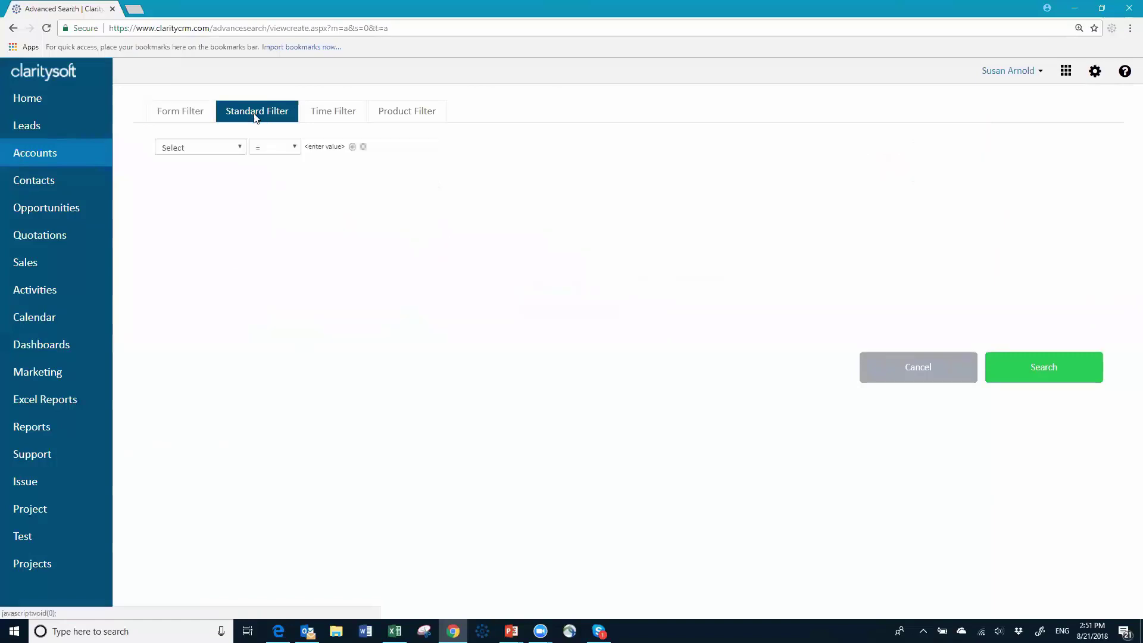
{"action": "left_click", "coordinate": [240, 148]}
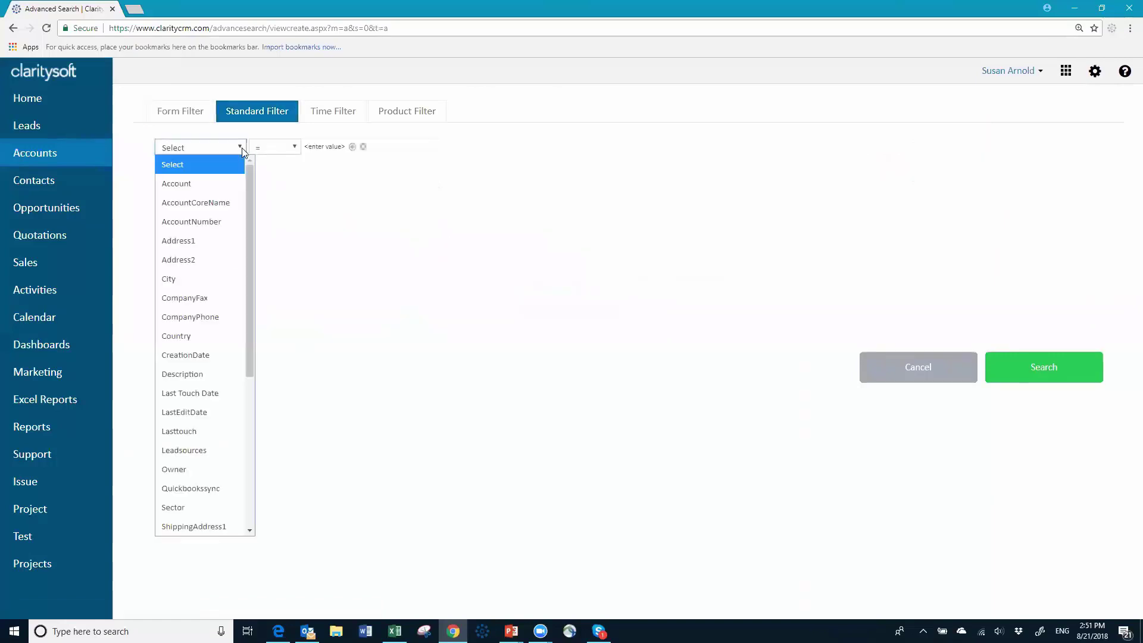
{"action": "left_click_drag", "start_coordinate": [250, 347], "coordinate": [242, 464]}
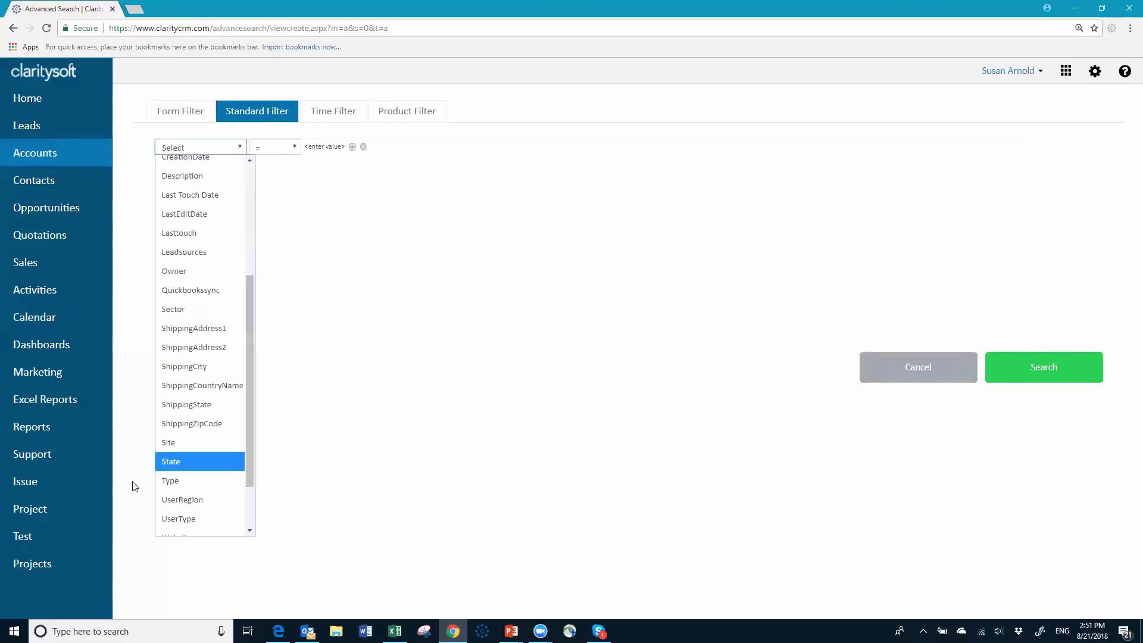
{"action": "left_click", "coordinate": [194, 481]}
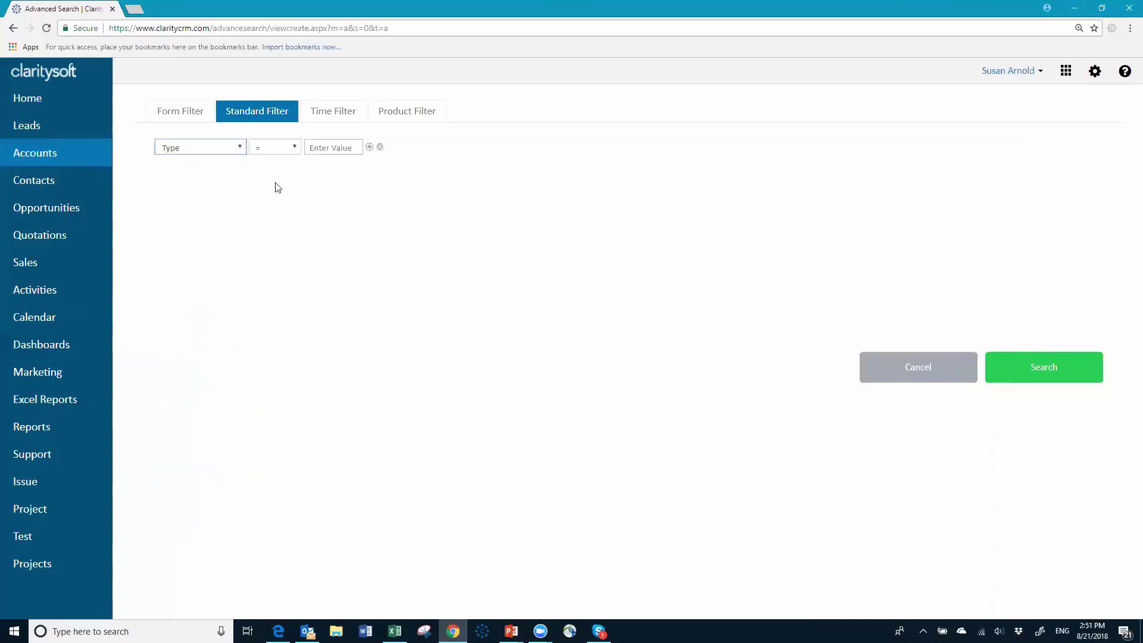
{"action": "left_click", "coordinate": [294, 150]}
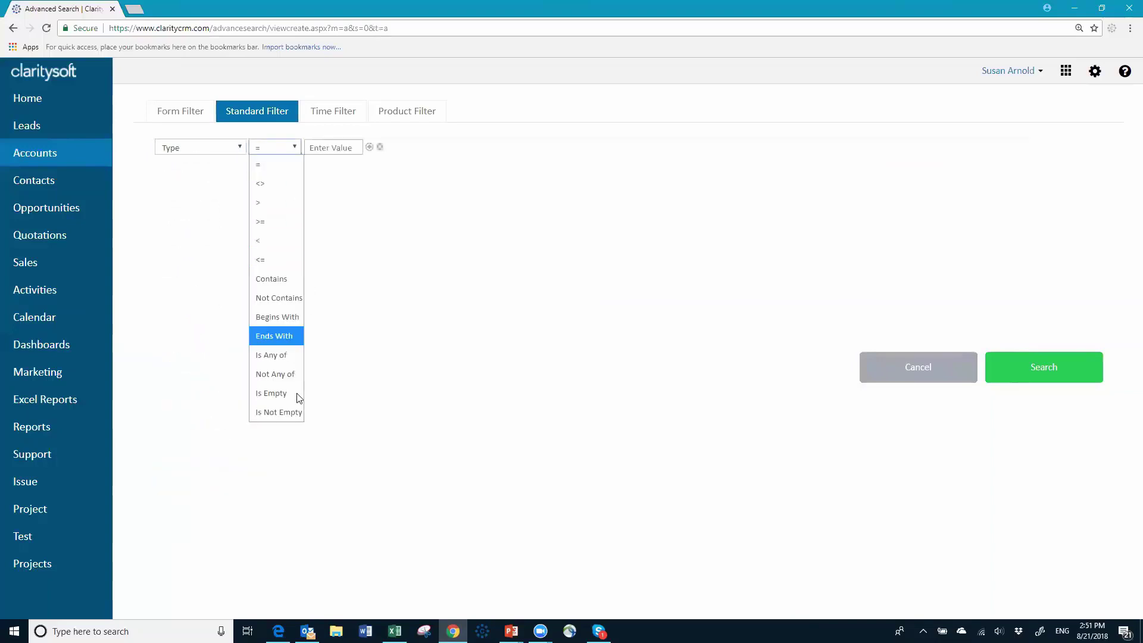
{"action": "left_click", "coordinate": [275, 394]}
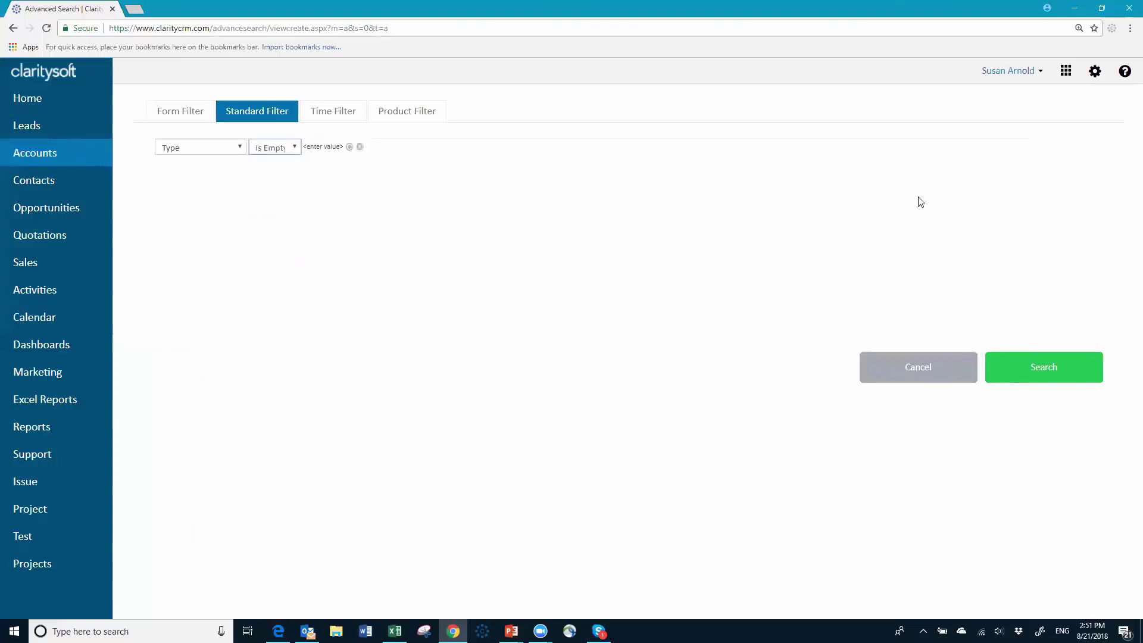
{"action": "left_click", "coordinate": [1047, 376]}
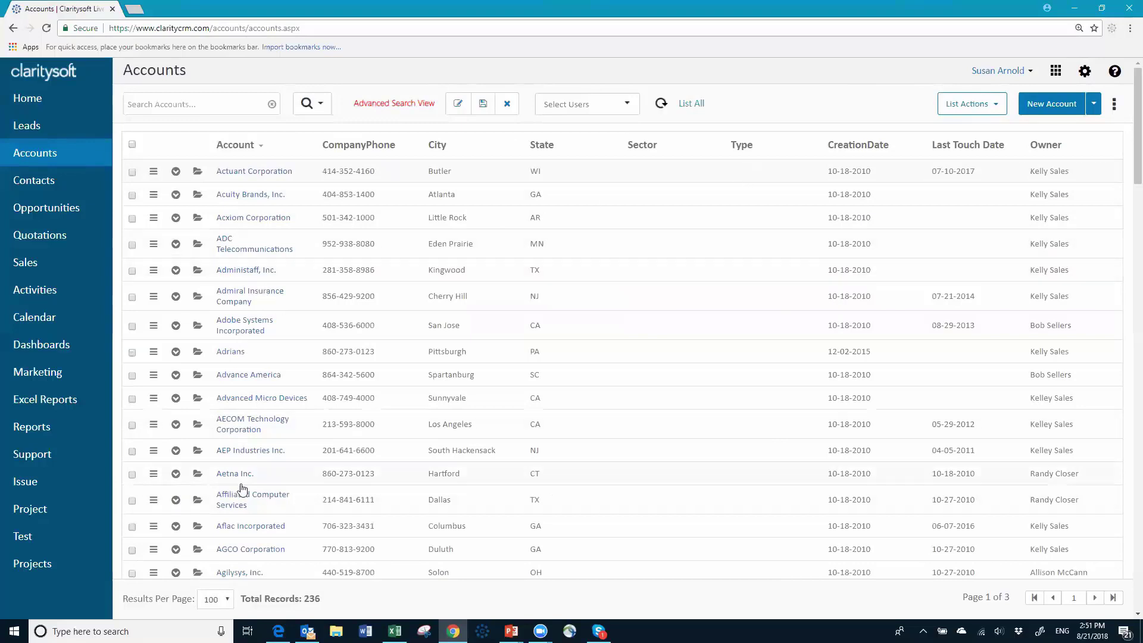
Check Acuity Brands, ADC Telecommunications, Adobe Systems and Advance America, and start a group edit of the checked records
{"action": "left_click", "coordinate": [133, 195]}
{"action": "left_click", "coordinate": [132, 247]}
{"action": "left_click", "coordinate": [132, 326]}
{"action": "left_click", "coordinate": [999, 106]}
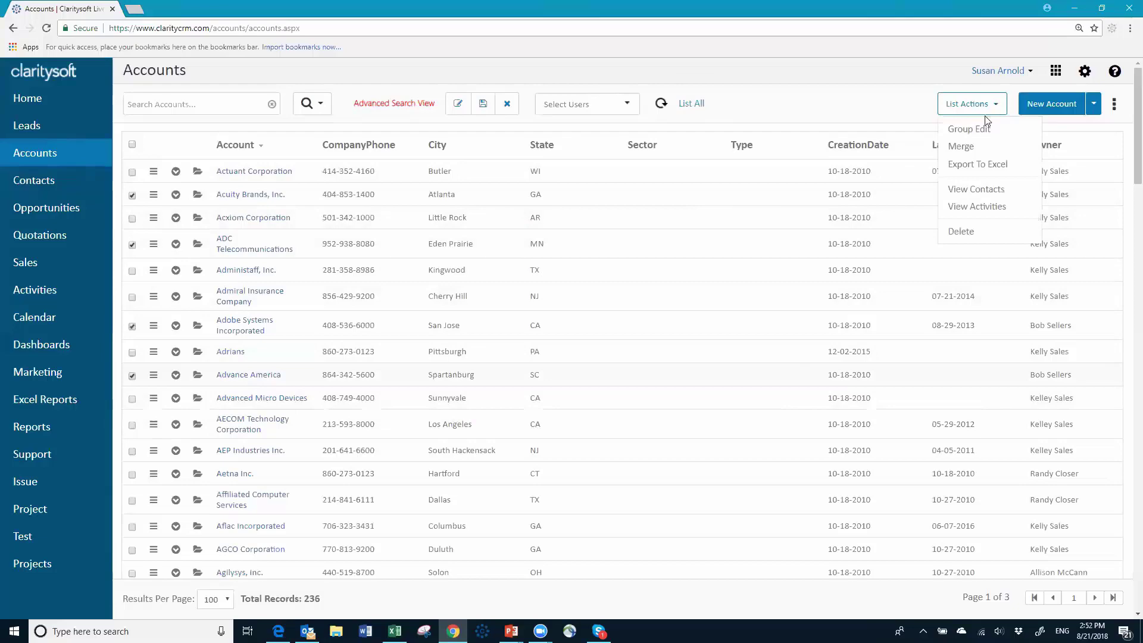
{"action": "left_click", "coordinate": [958, 130]}
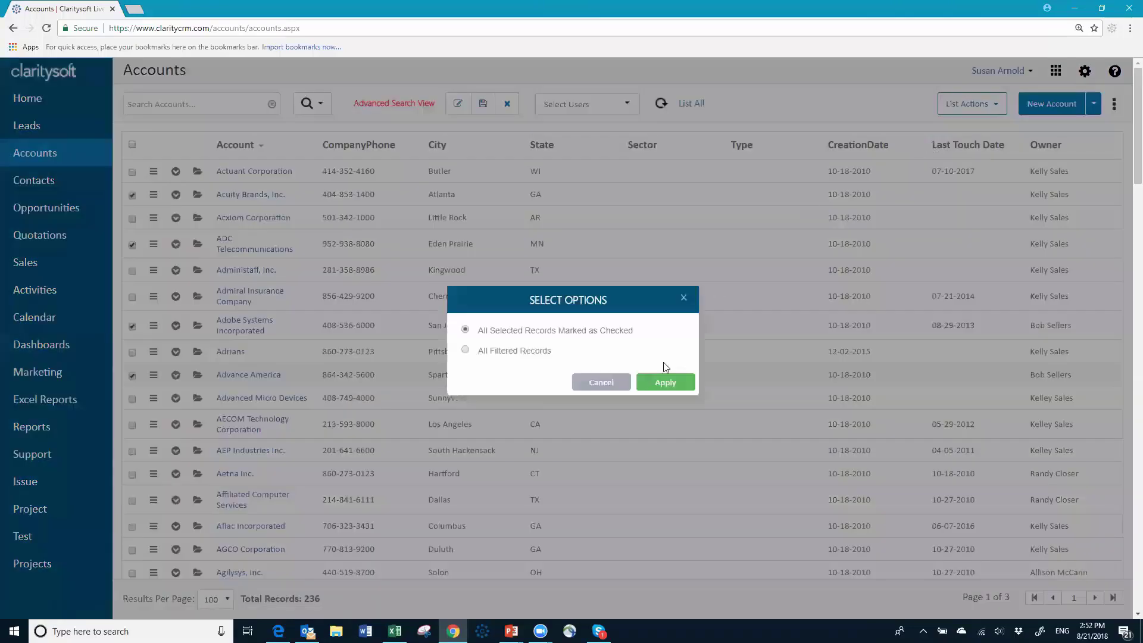
{"action": "left_click", "coordinate": [682, 383]}
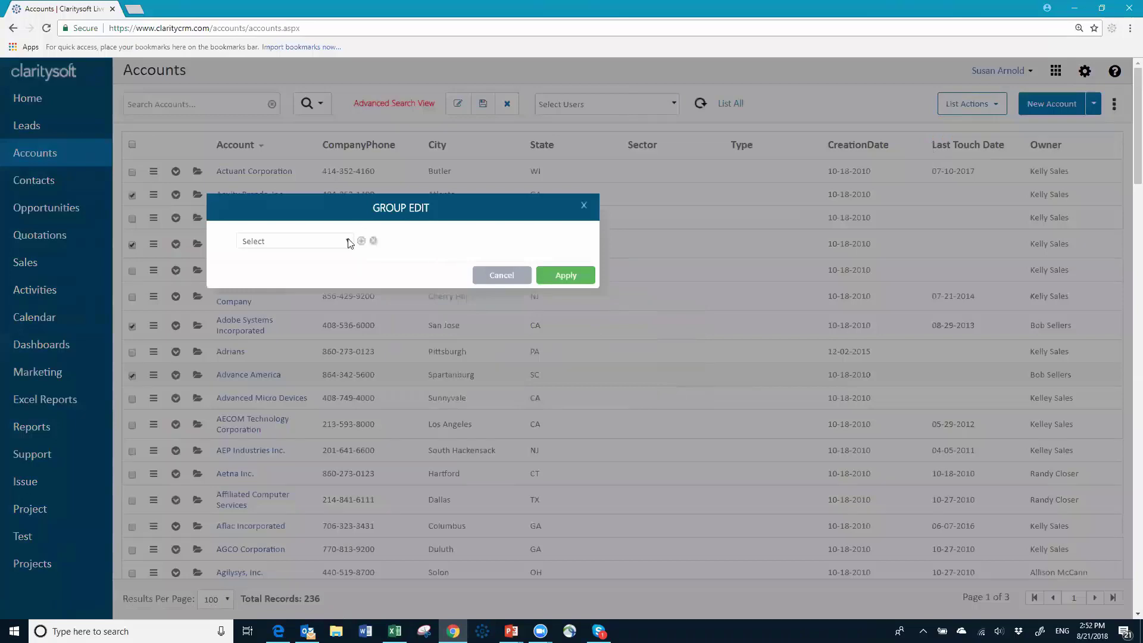
Set the Type of the checked accounts to Prospect and apply the group edit
{"action": "left_click", "coordinate": [348, 241]}
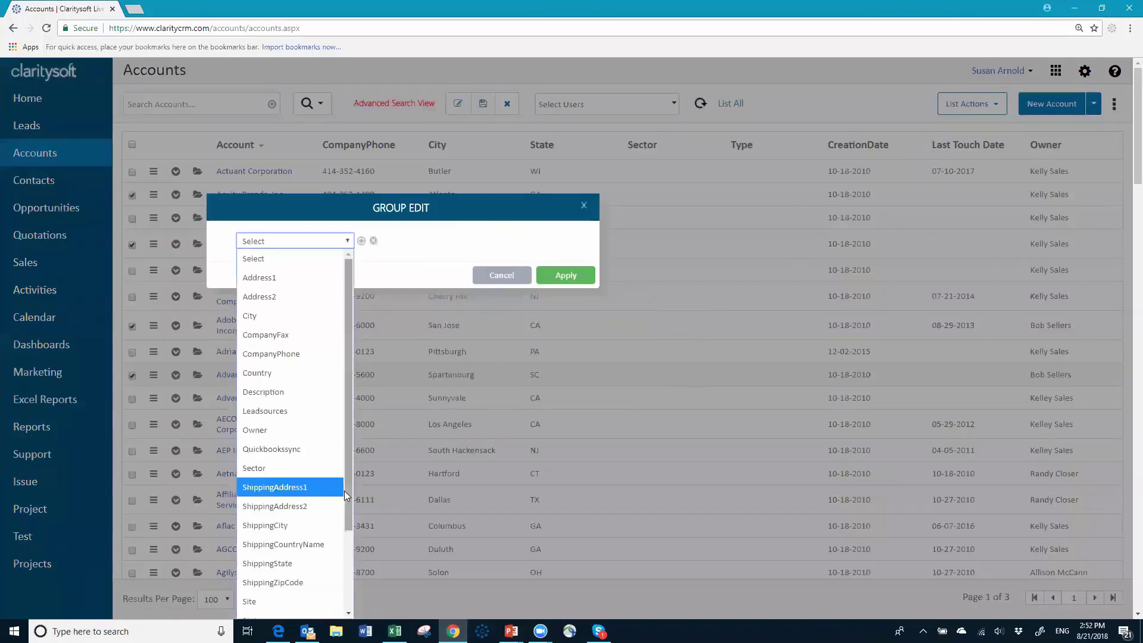
{"action": "left_click_drag", "start_coordinate": [345, 491], "coordinate": [286, 555]}
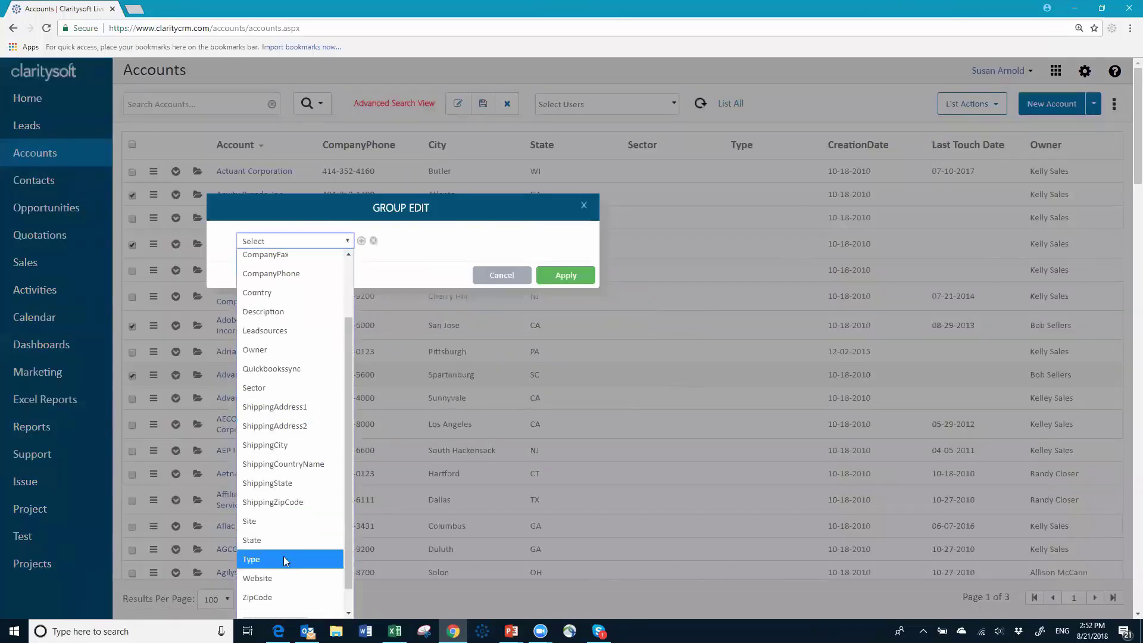
{"action": "left_click", "coordinate": [285, 557]}
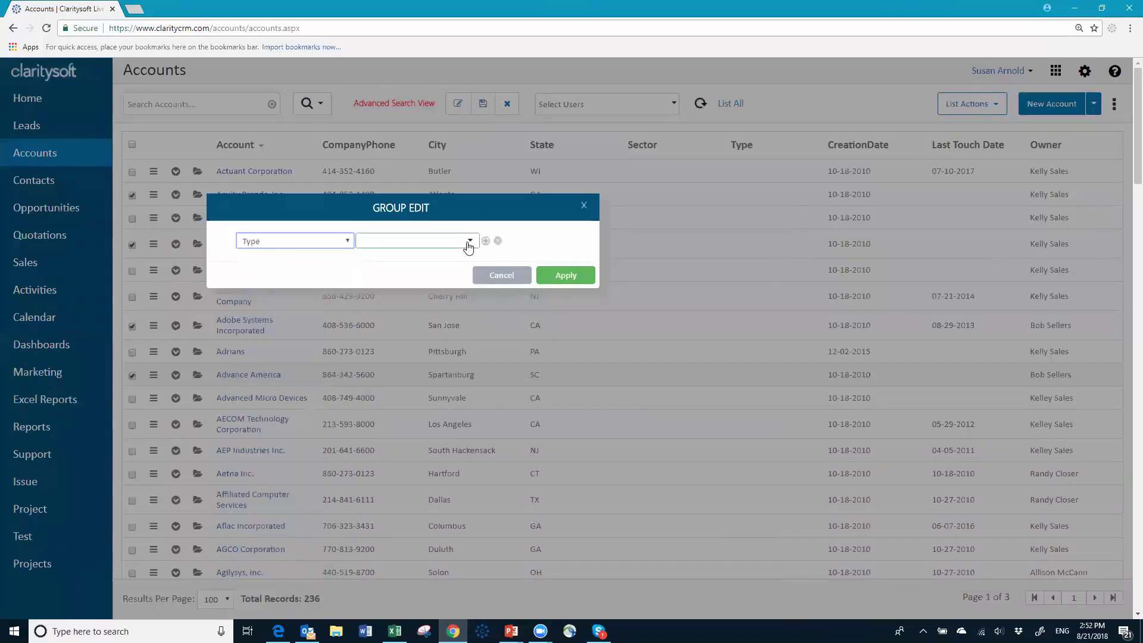
{"action": "left_click", "coordinate": [468, 246]}
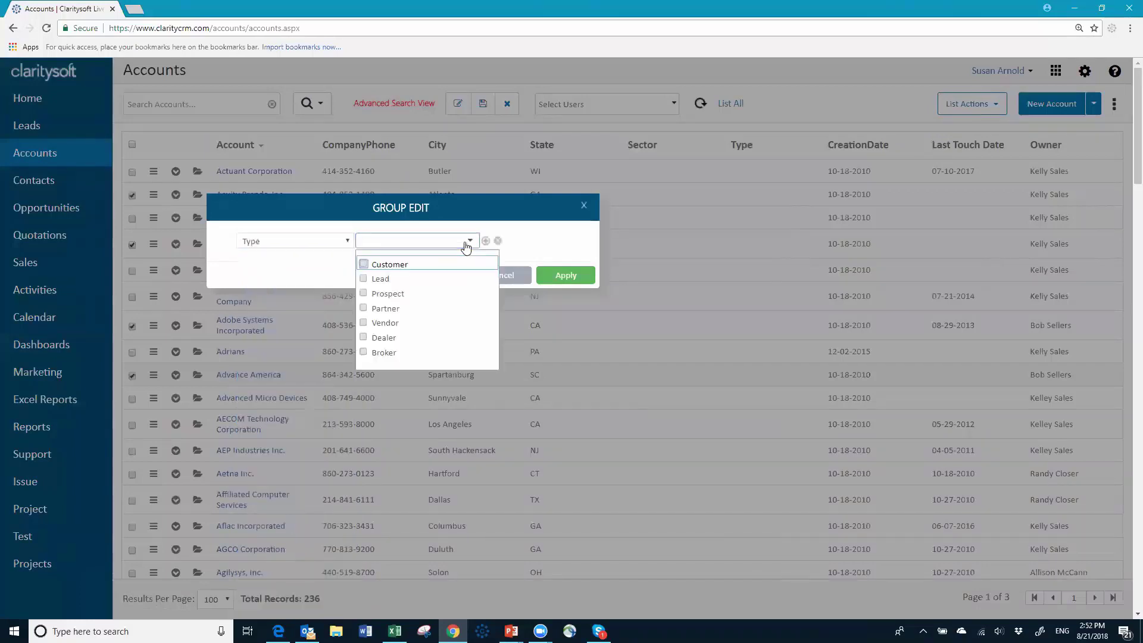
{"action": "left_click", "coordinate": [363, 293]}
{"action": "left_click", "coordinate": [564, 280]}
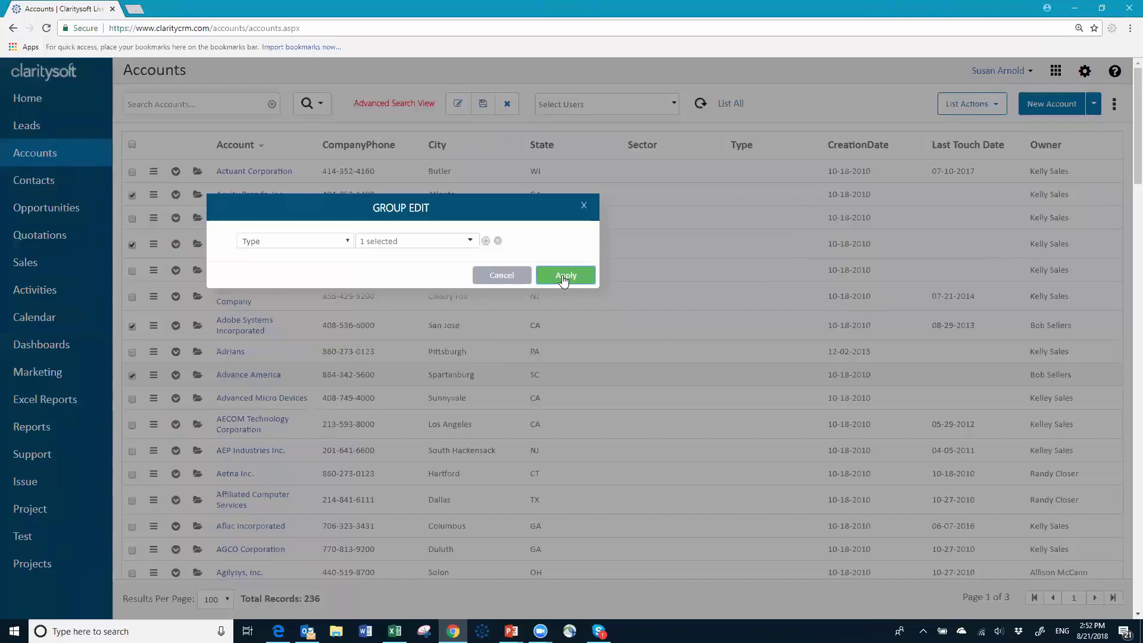
{"action": "left_click", "coordinate": [563, 276]}
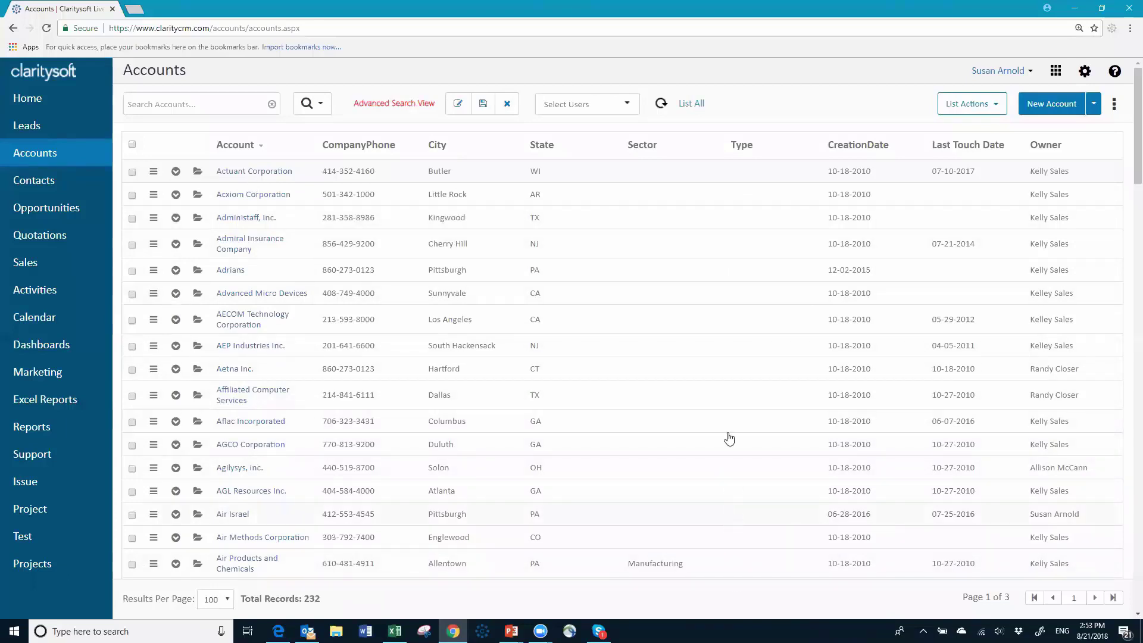
Clear the advanced search and show the Ohio Manufacturers List
{"action": "left_click", "coordinate": [506, 113]}
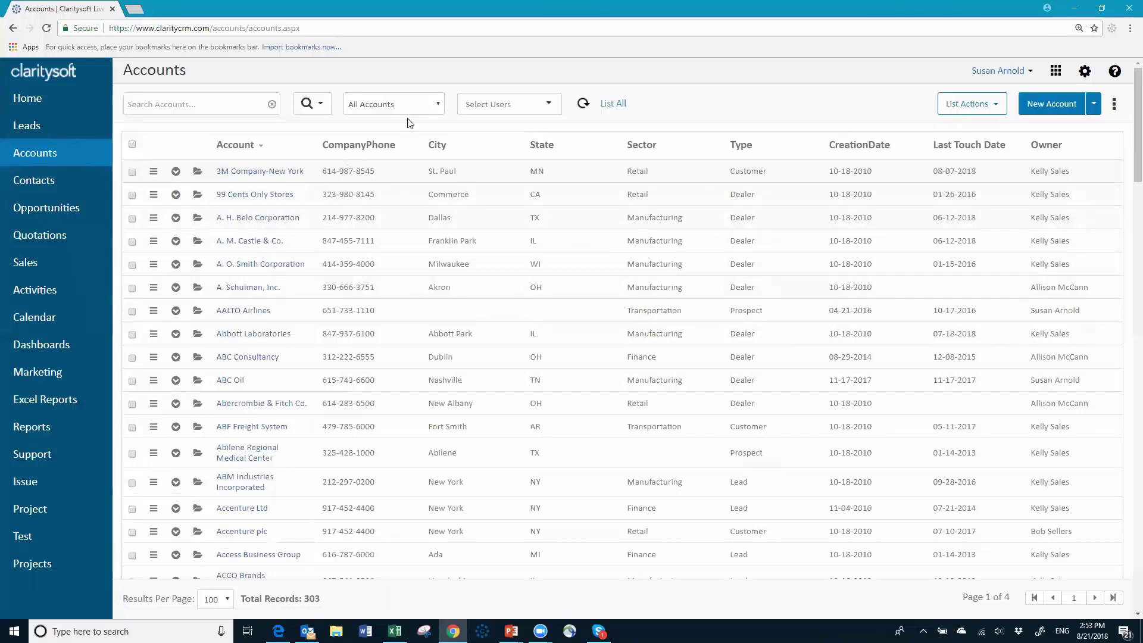
{"action": "left_click", "coordinate": [434, 105]}
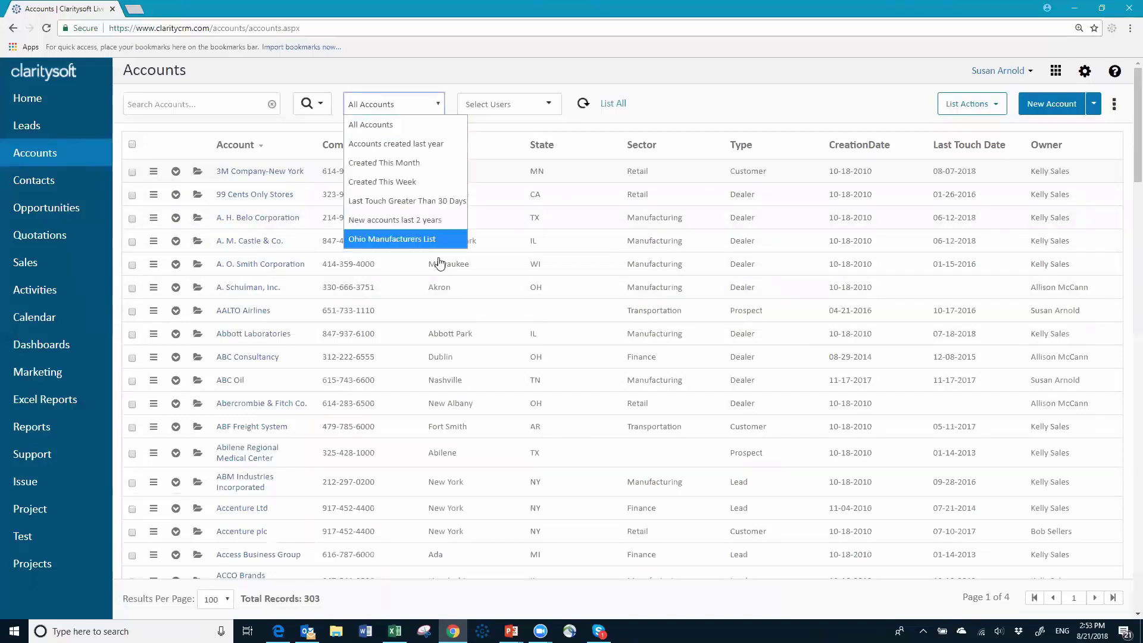
{"action": "left_click", "coordinate": [419, 238]}
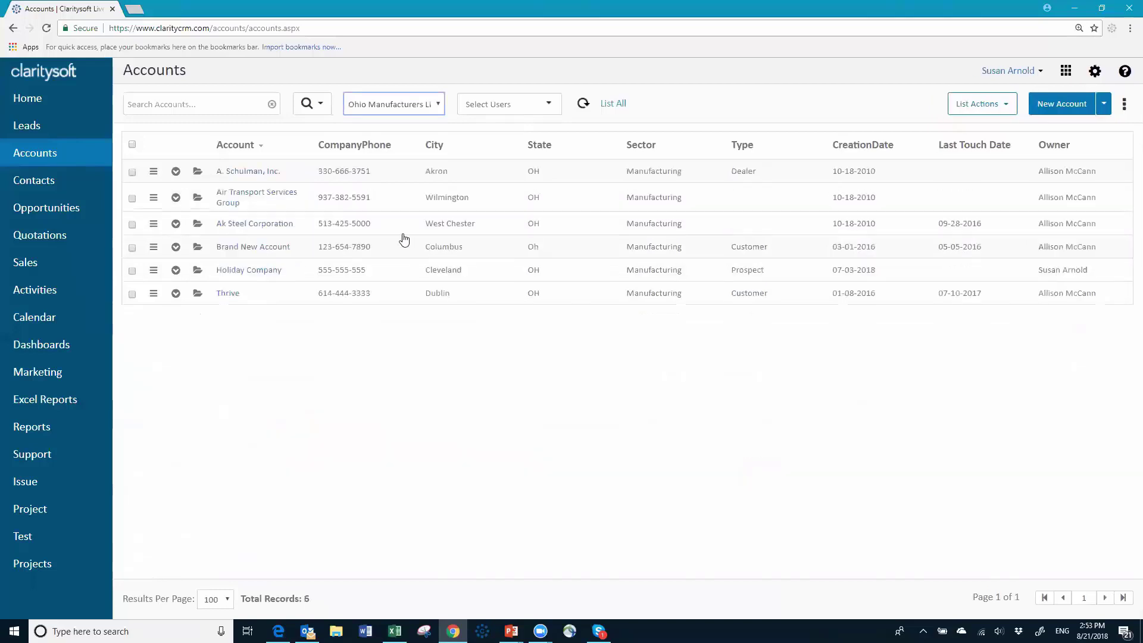
View the activities of all checked accounts in the list and look at the list actions available for activities
{"action": "left_click", "coordinate": [132, 144]}
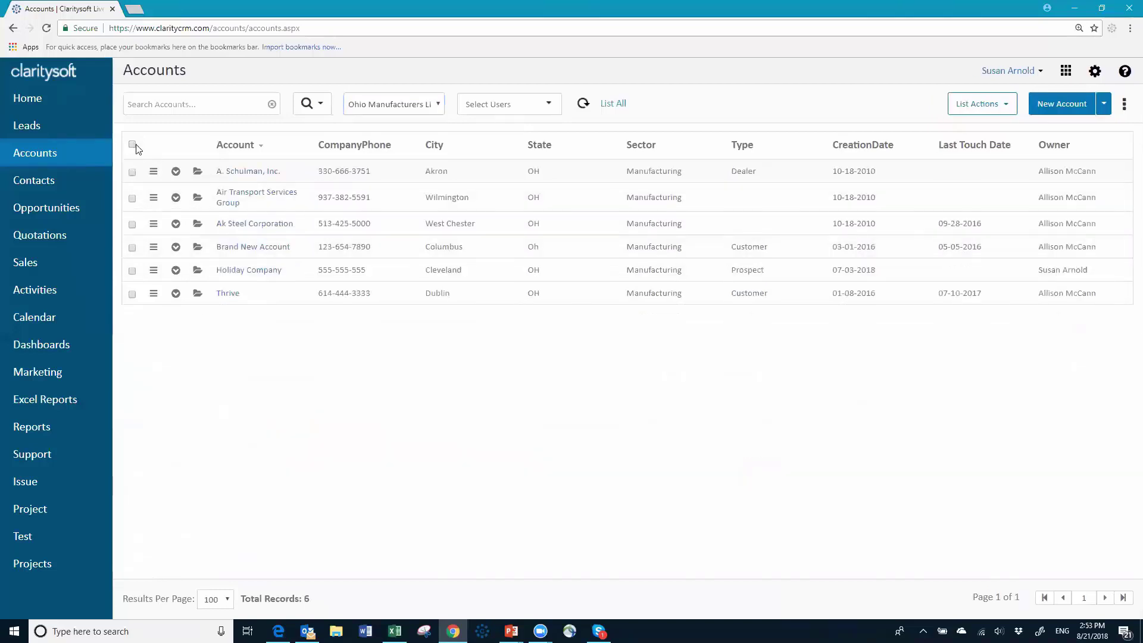
{"action": "left_click", "coordinate": [1011, 107]}
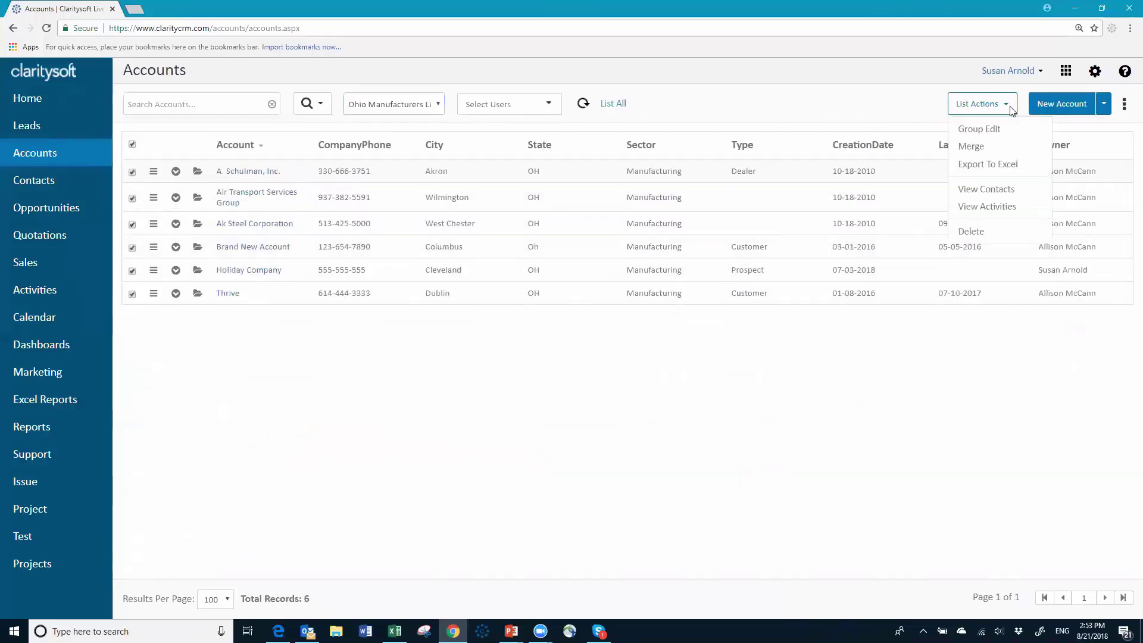
{"action": "left_click", "coordinate": [1020, 207]}
{"action": "left_click", "coordinate": [669, 376]}
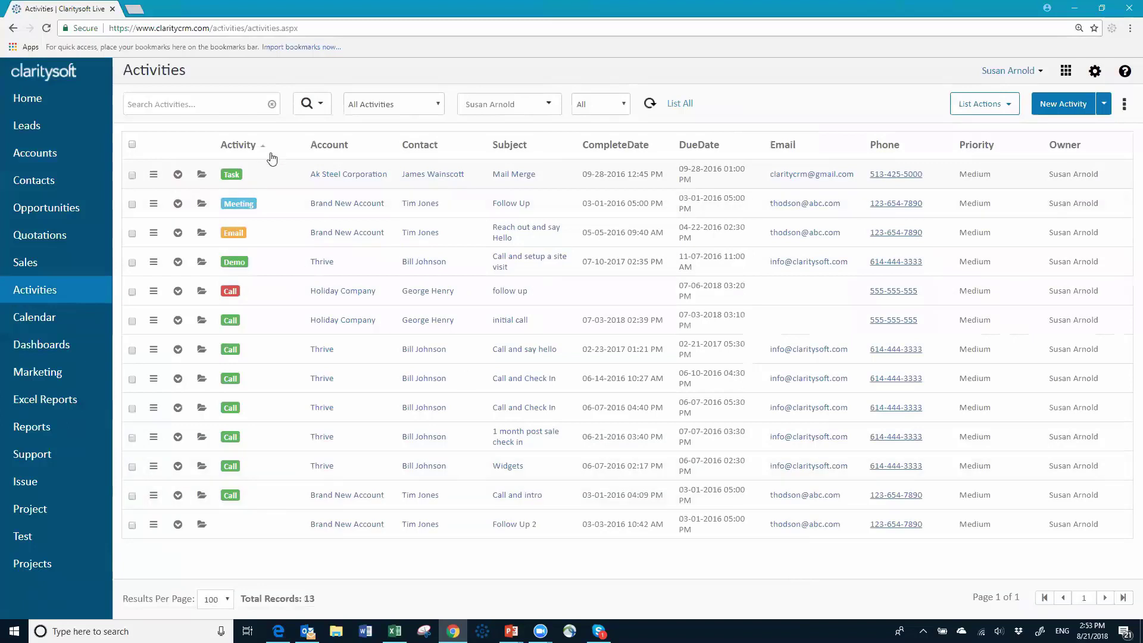
{"action": "left_click", "coordinate": [1007, 107]}
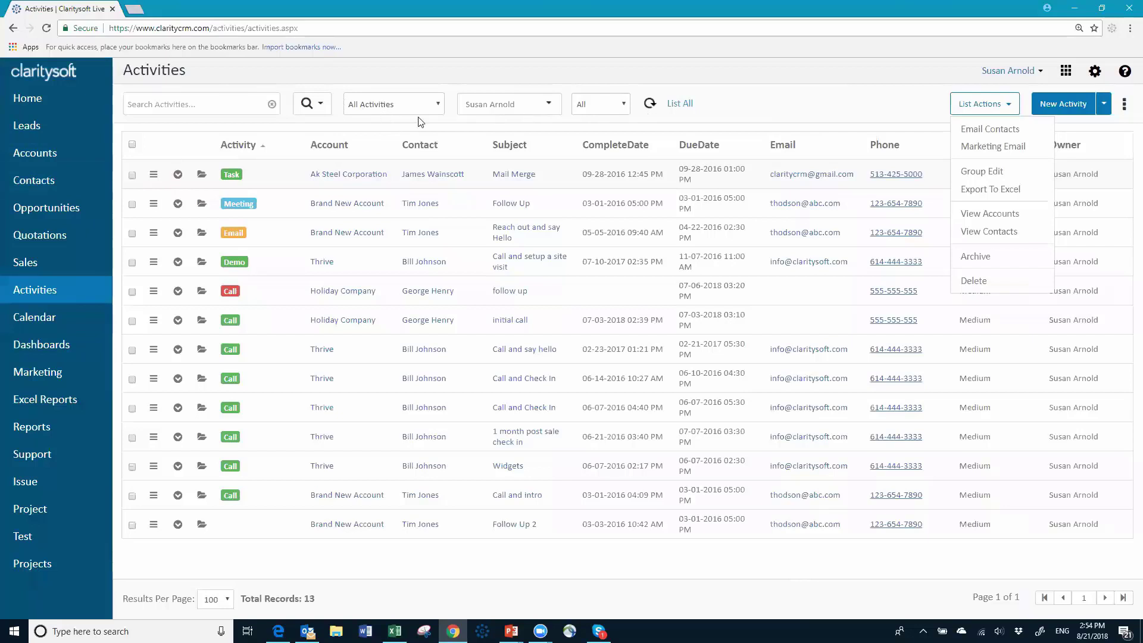
{"action": "left_click", "coordinate": [685, 105]}
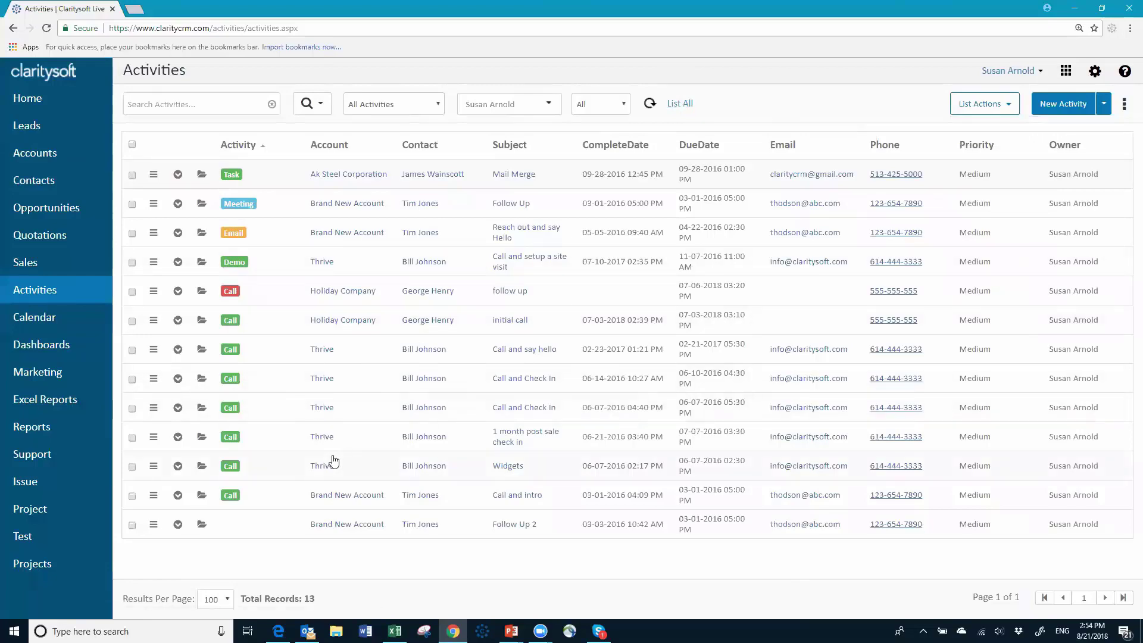
List all activities and apply the Today's Activities view
{"action": "left_click", "coordinate": [680, 105]}
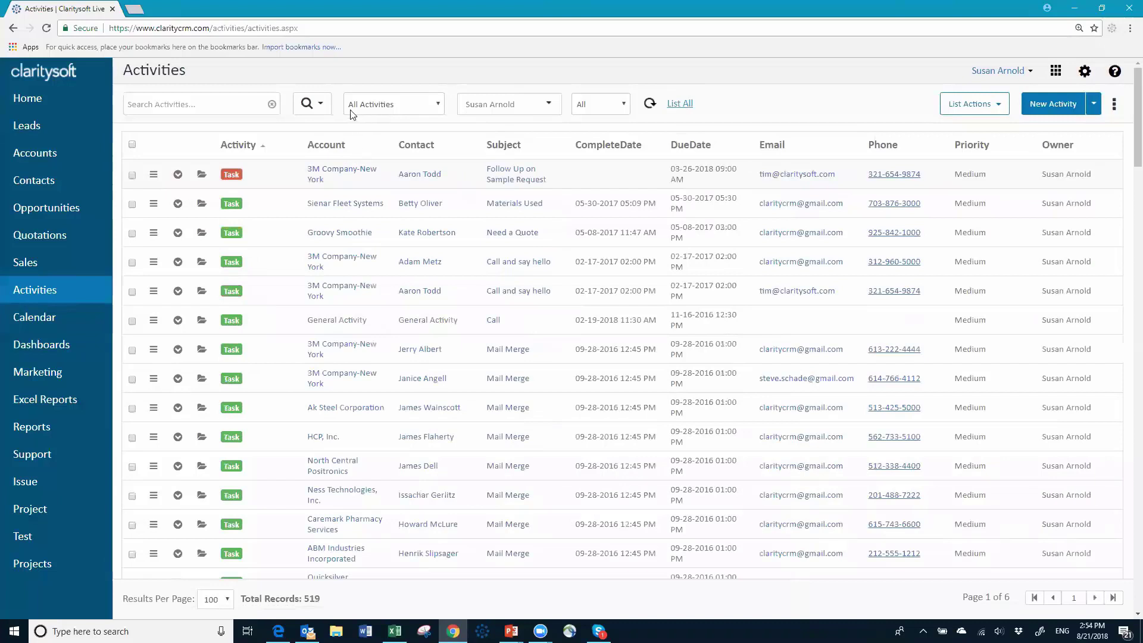
{"action": "left_click", "coordinate": [438, 105]}
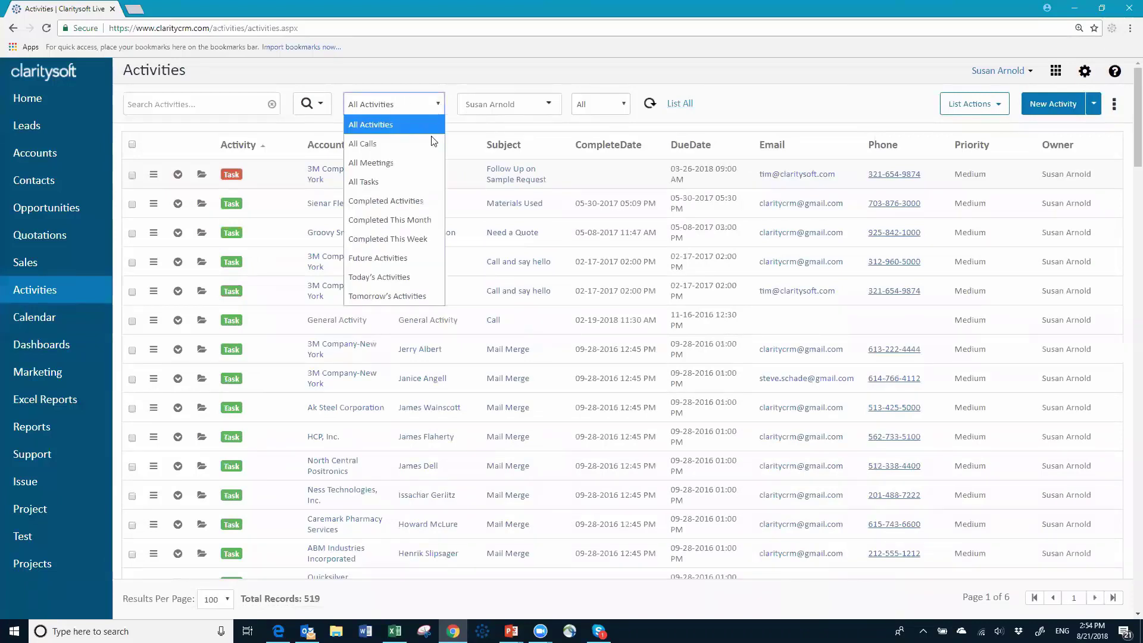
{"action": "left_click", "coordinate": [416, 278]}
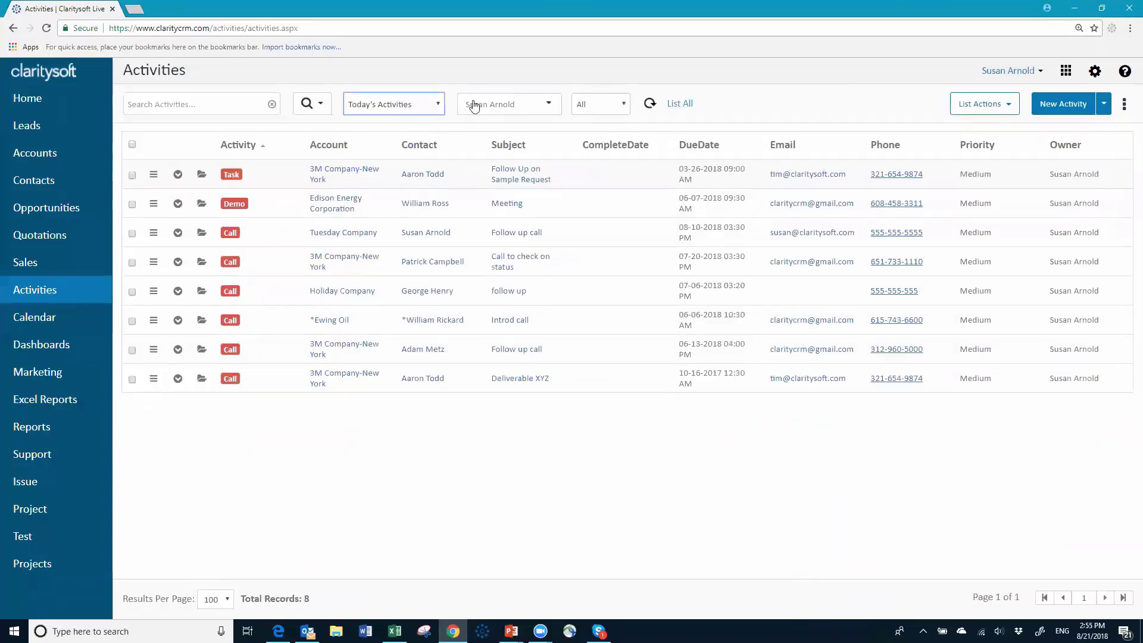
Apply the All Activities view and search the activities for "abb"
{"action": "left_click", "coordinate": [438, 106]}
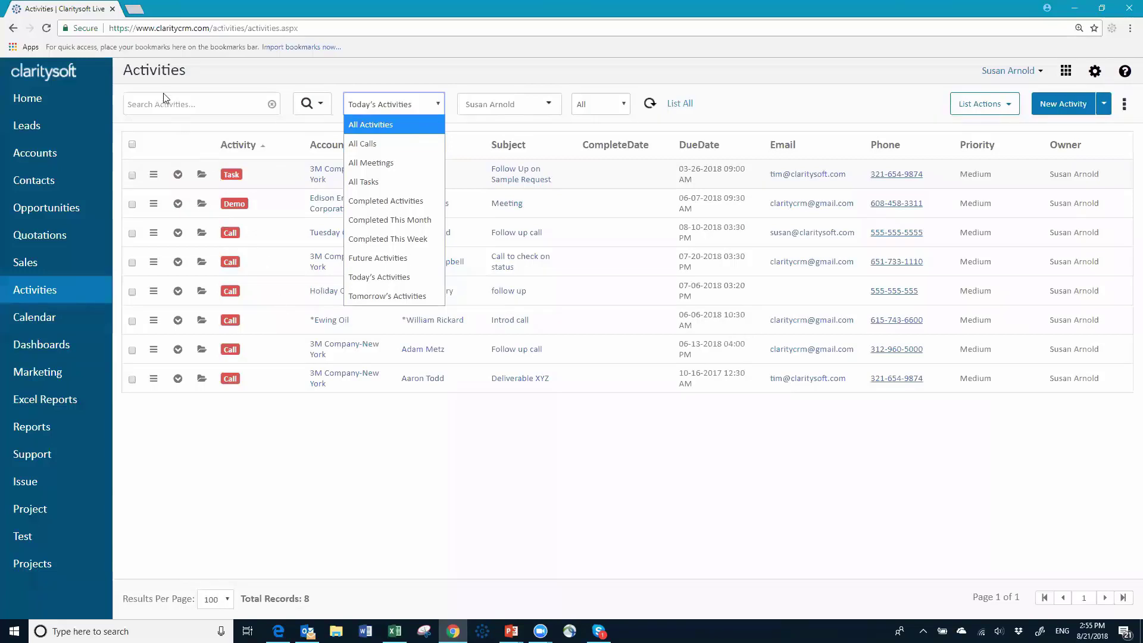
{"action": "key", "text": "Return"}
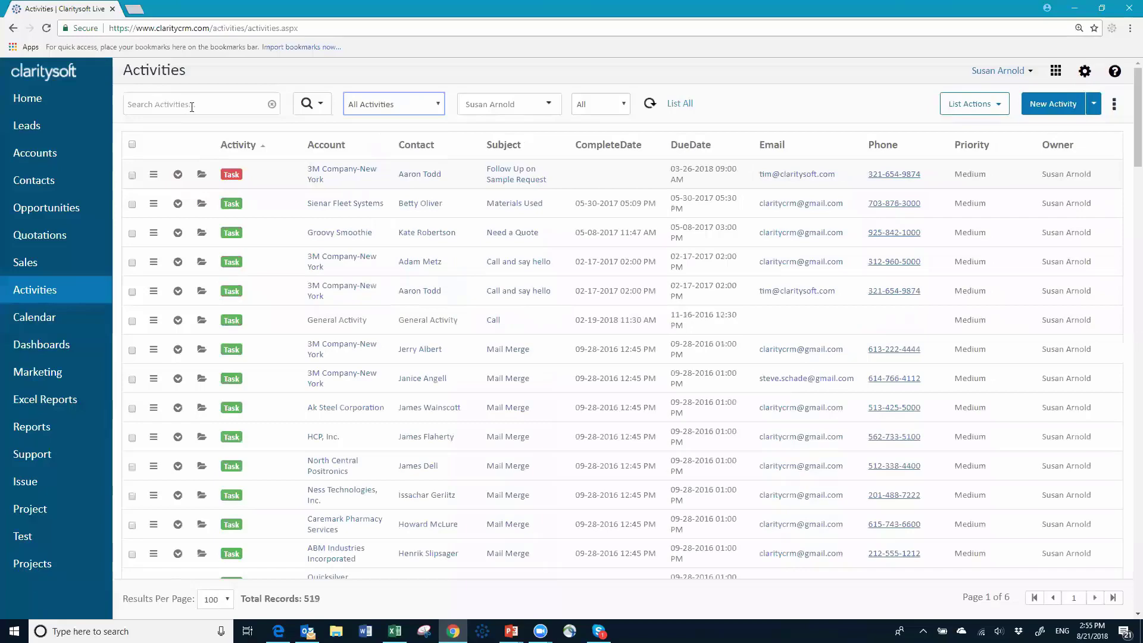
{"action": "left_click", "coordinate": [195, 99]}
{"action": "type", "text": "abbo"}
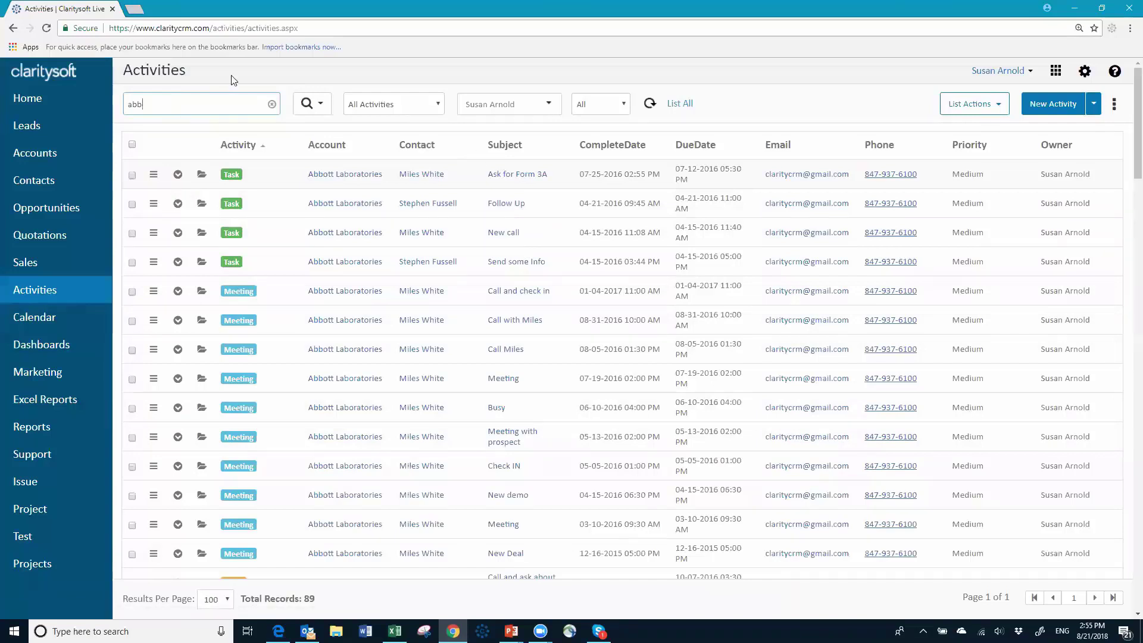
Replace the activity search text with "quote" and list the matching activities
{"action": "key", "text": "BackSpace"}
{"action": "key", "text": "BackSpace"}
{"action": "key", "text": "BackSpace"}
{"action": "type", "text": "q"}
{"action": "key", "text": "Return"}
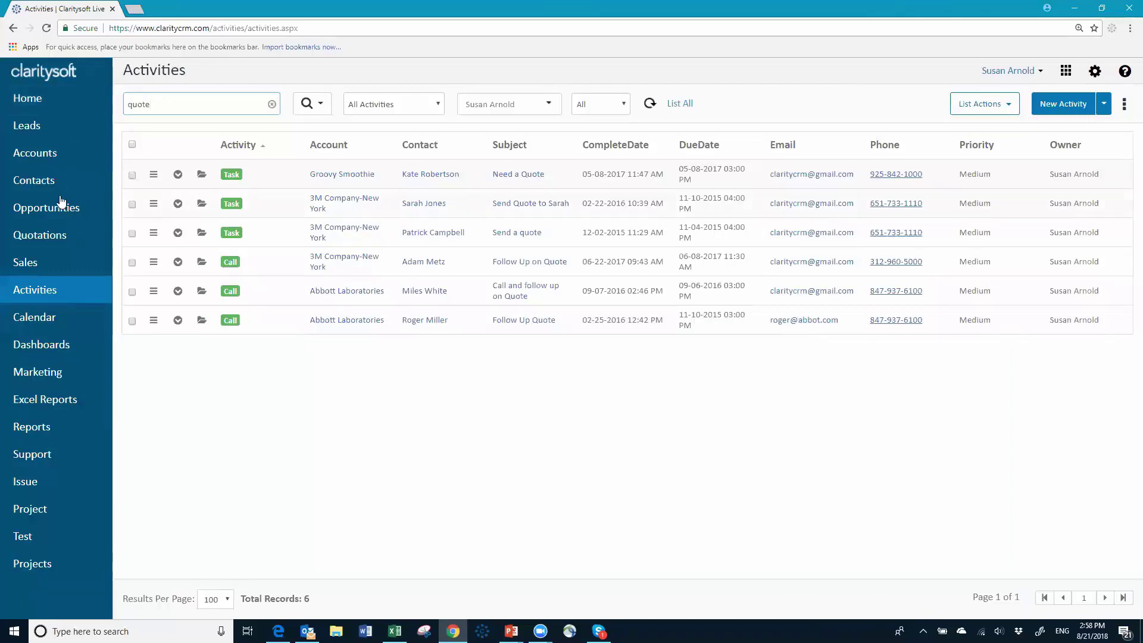
Open the Ohio Manufacturers List for editing from the saved account views to review its filter criteria
{"action": "left_click", "coordinate": [40, 152]}
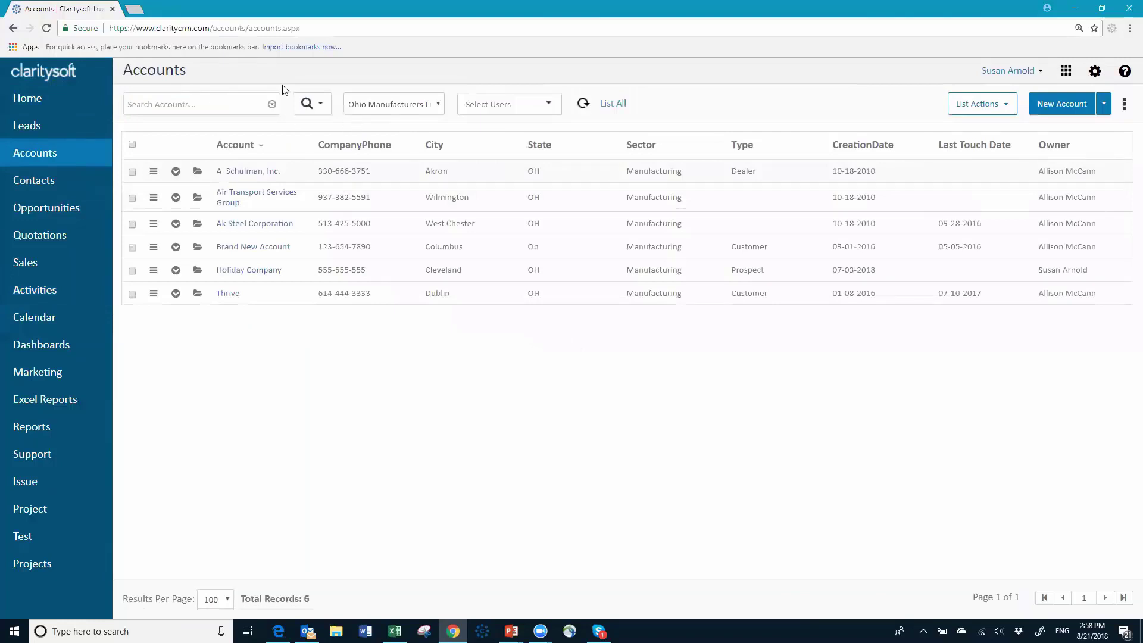
{"action": "left_click", "coordinate": [321, 104]}
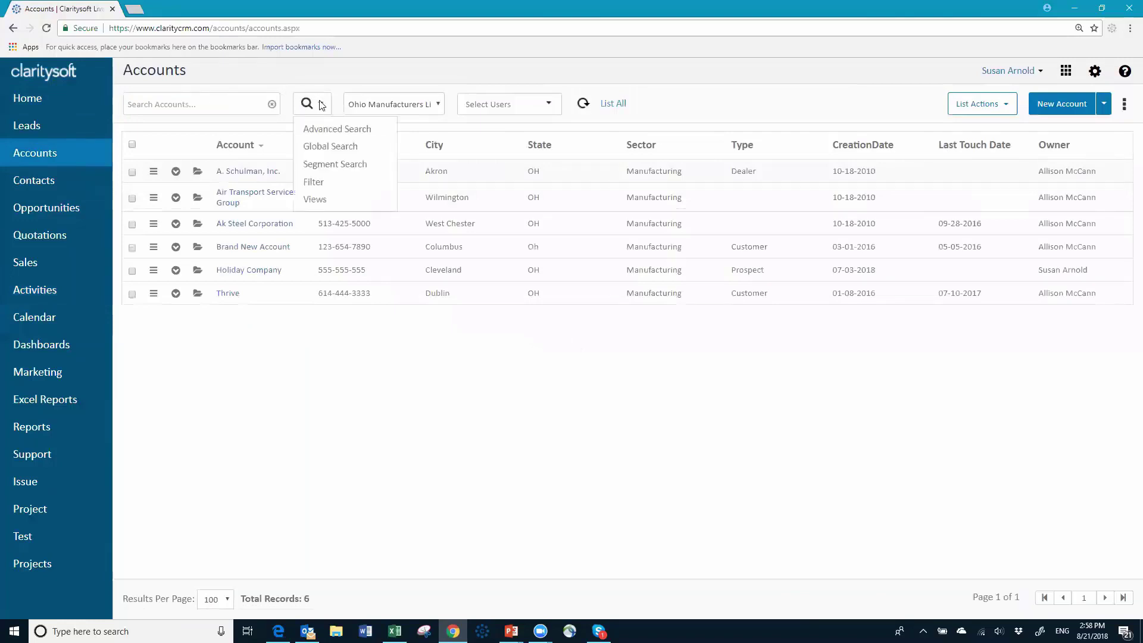
{"action": "left_click", "coordinate": [329, 199]}
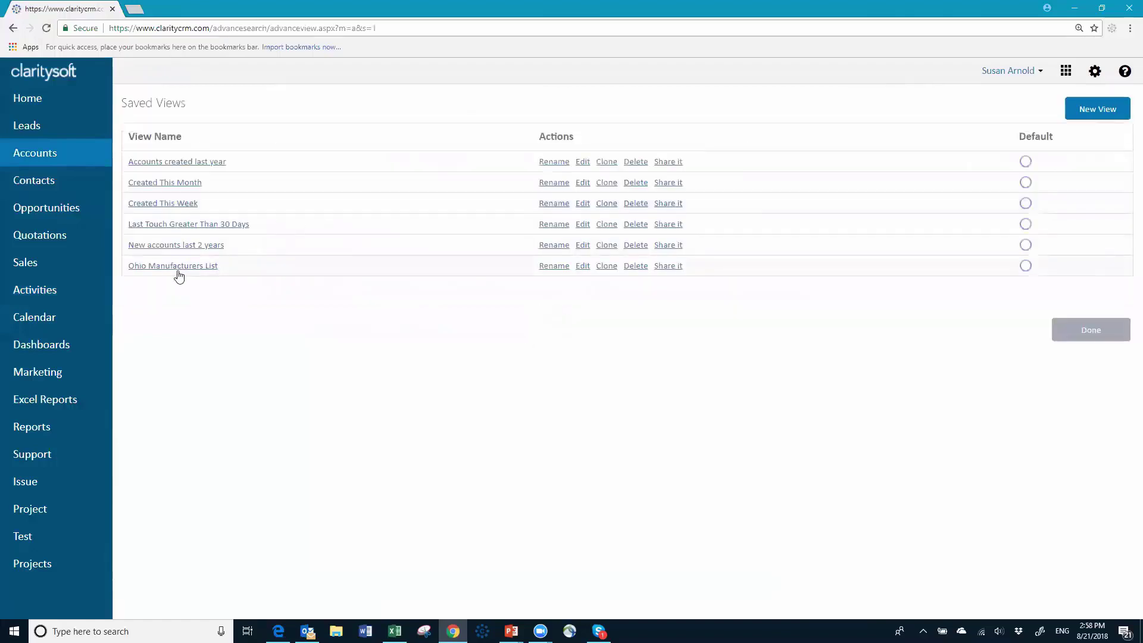
{"action": "left_click", "coordinate": [583, 267]}
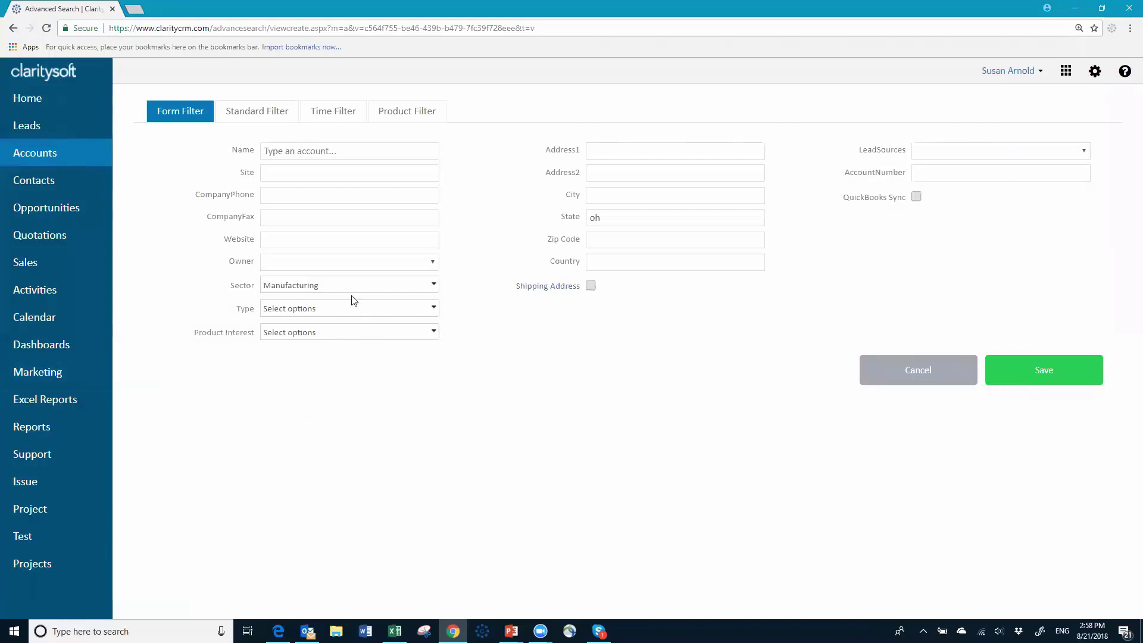
Run an advanced search in Contacts that is limited to primary contacts
{"action": "left_click", "coordinate": [43, 184]}
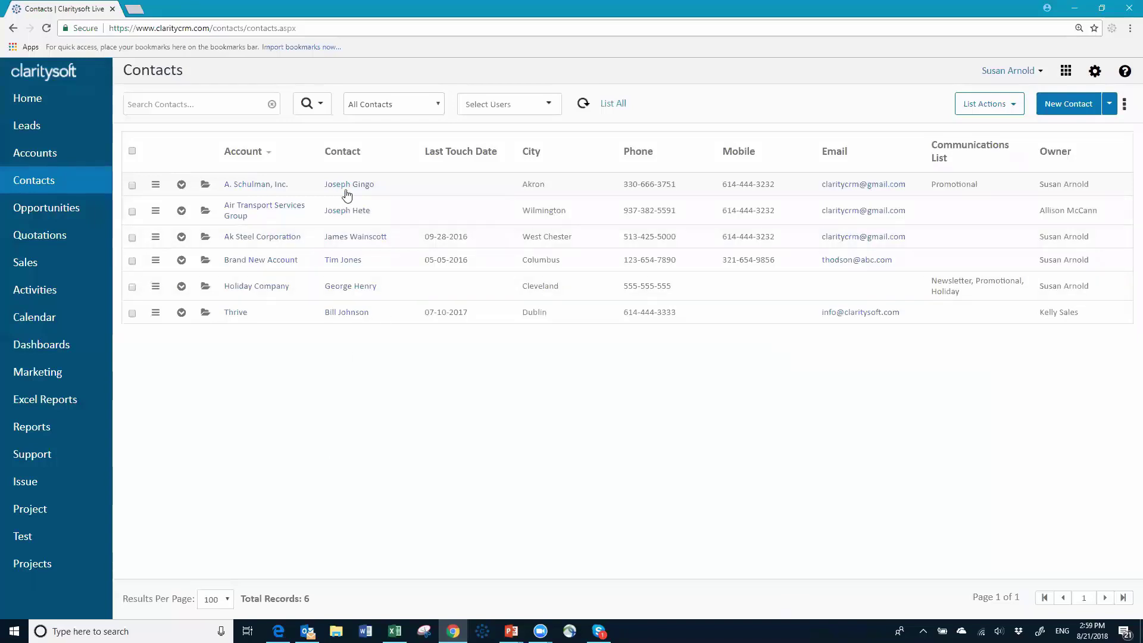
{"action": "left_click", "coordinate": [321, 106]}
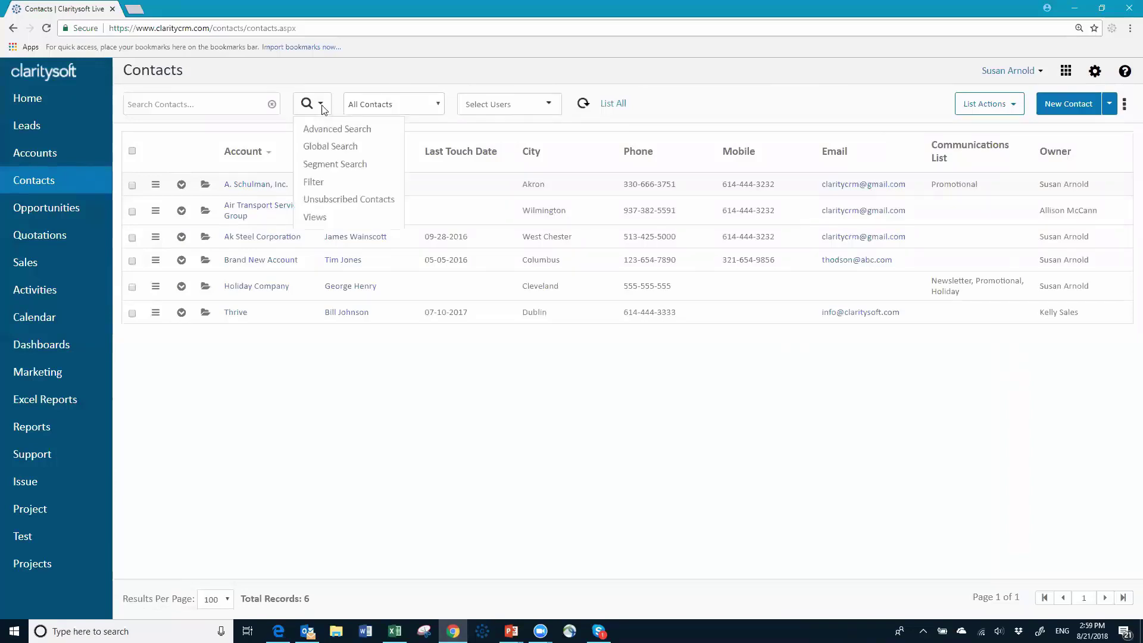
{"action": "left_click", "coordinate": [581, 106]}
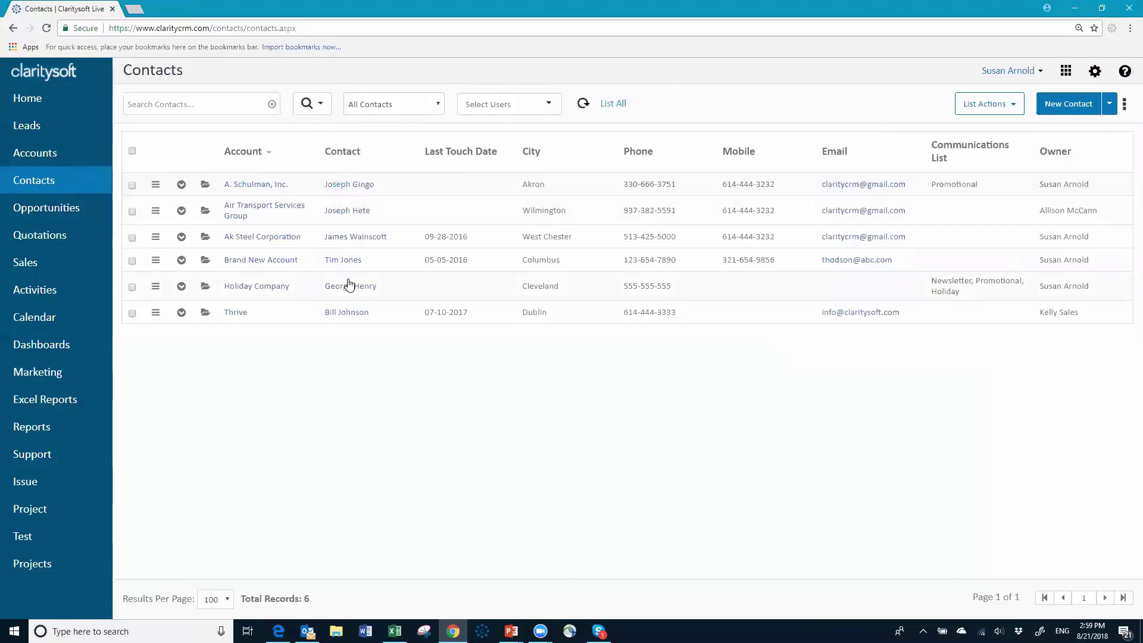
{"action": "left_click", "coordinate": [321, 105]}
{"action": "left_click", "coordinate": [328, 132]}
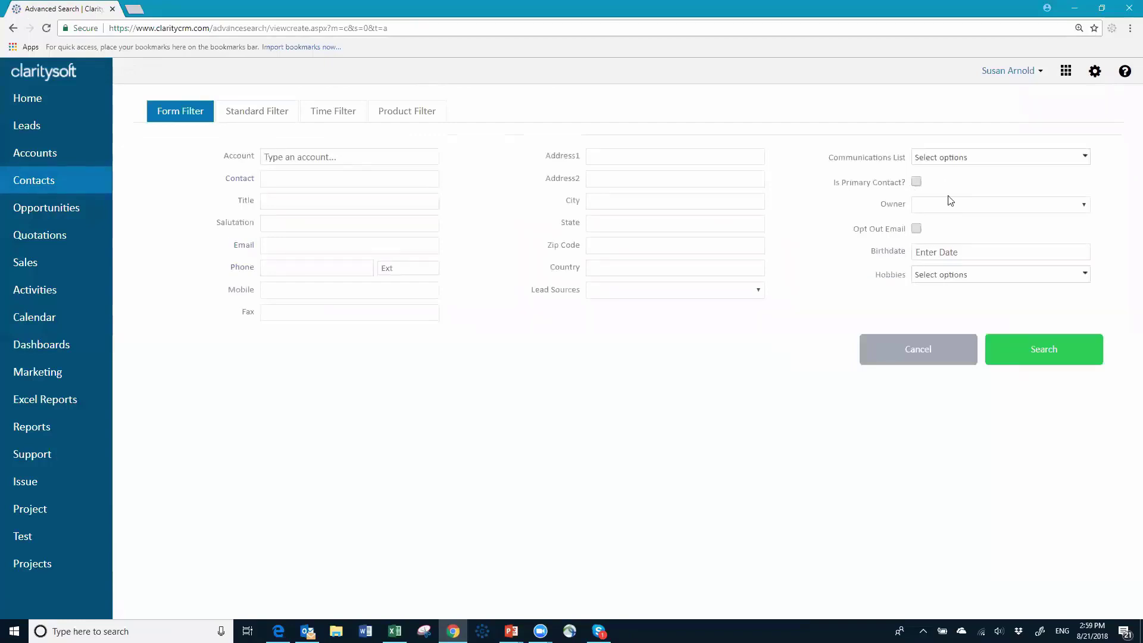
{"action": "left_click", "coordinate": [916, 181]}
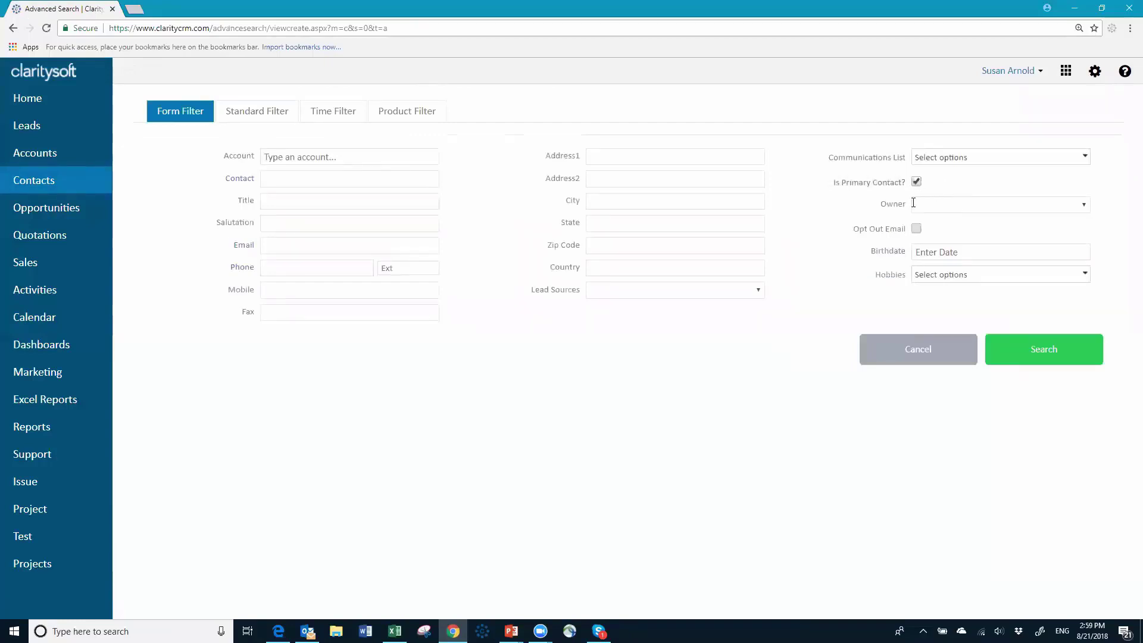
{"action": "left_click", "coordinate": [1041, 348]}
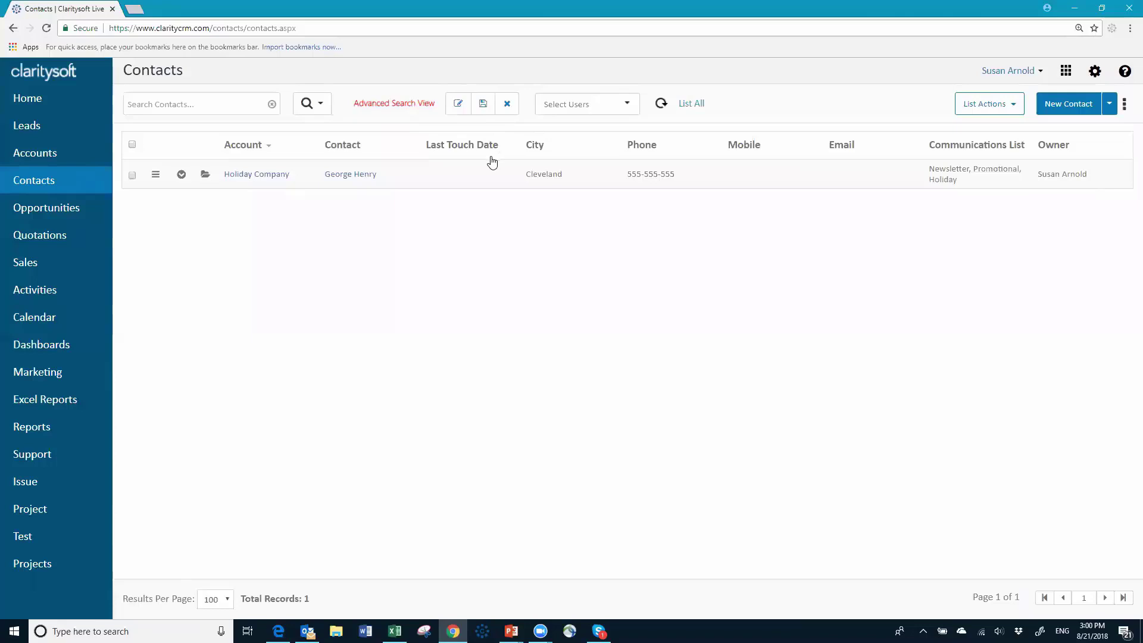
Clear the advanced contact search and switch to the open PowerPoint presentation on search and segmentation
{"action": "left_click", "coordinate": [507, 106]}
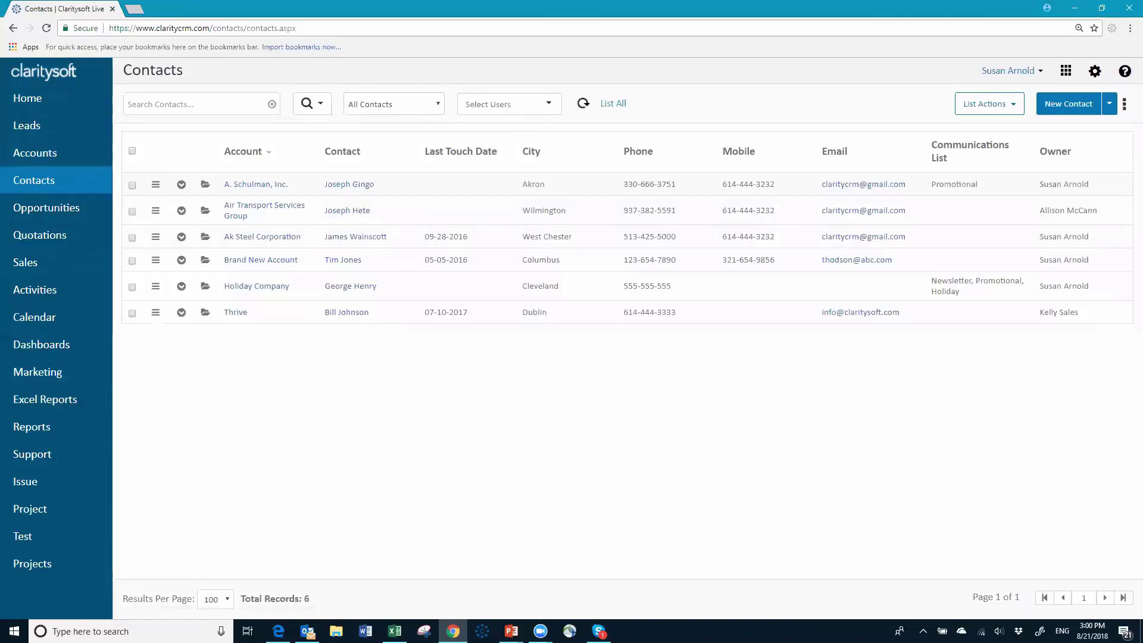
{"action": "left_click", "coordinate": [511, 631]}
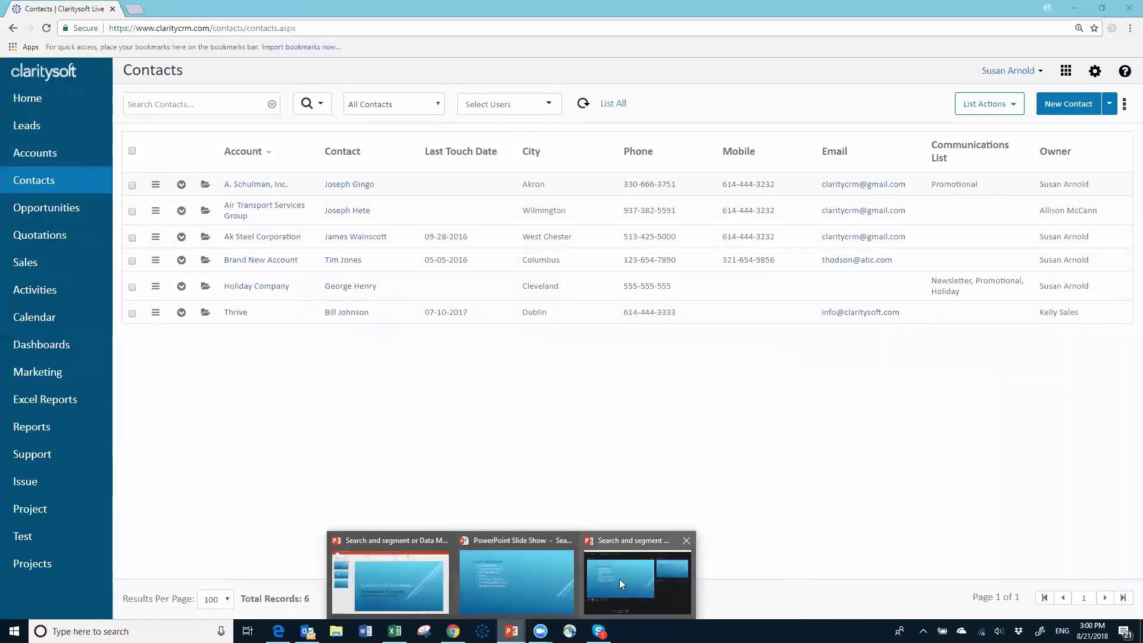
{"action": "mouse_move", "coordinate": [619, 579]}
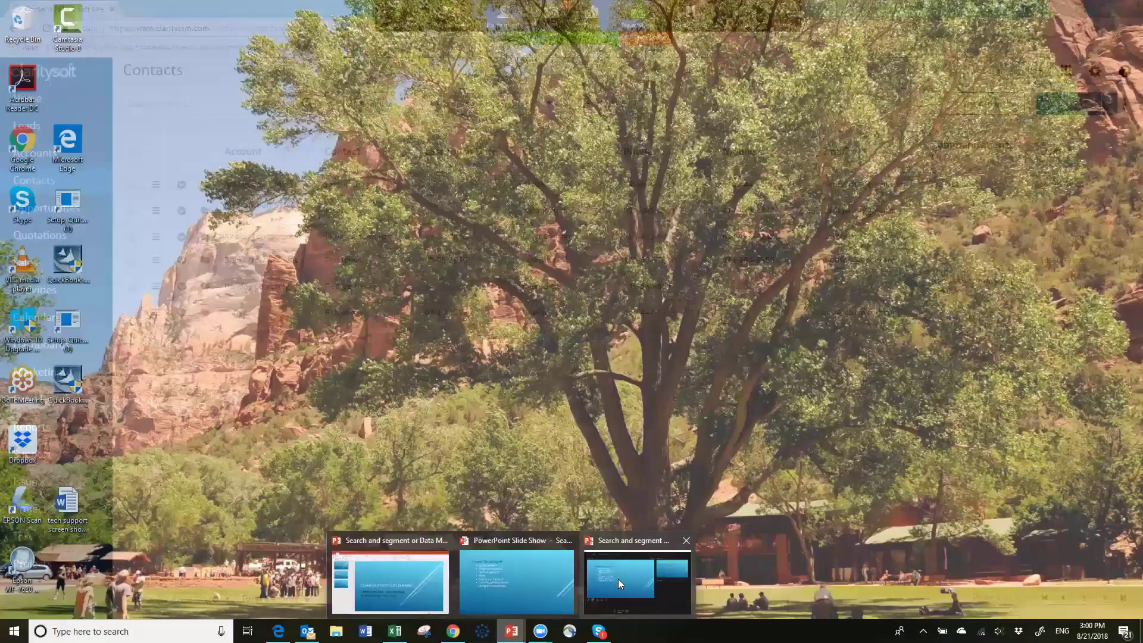